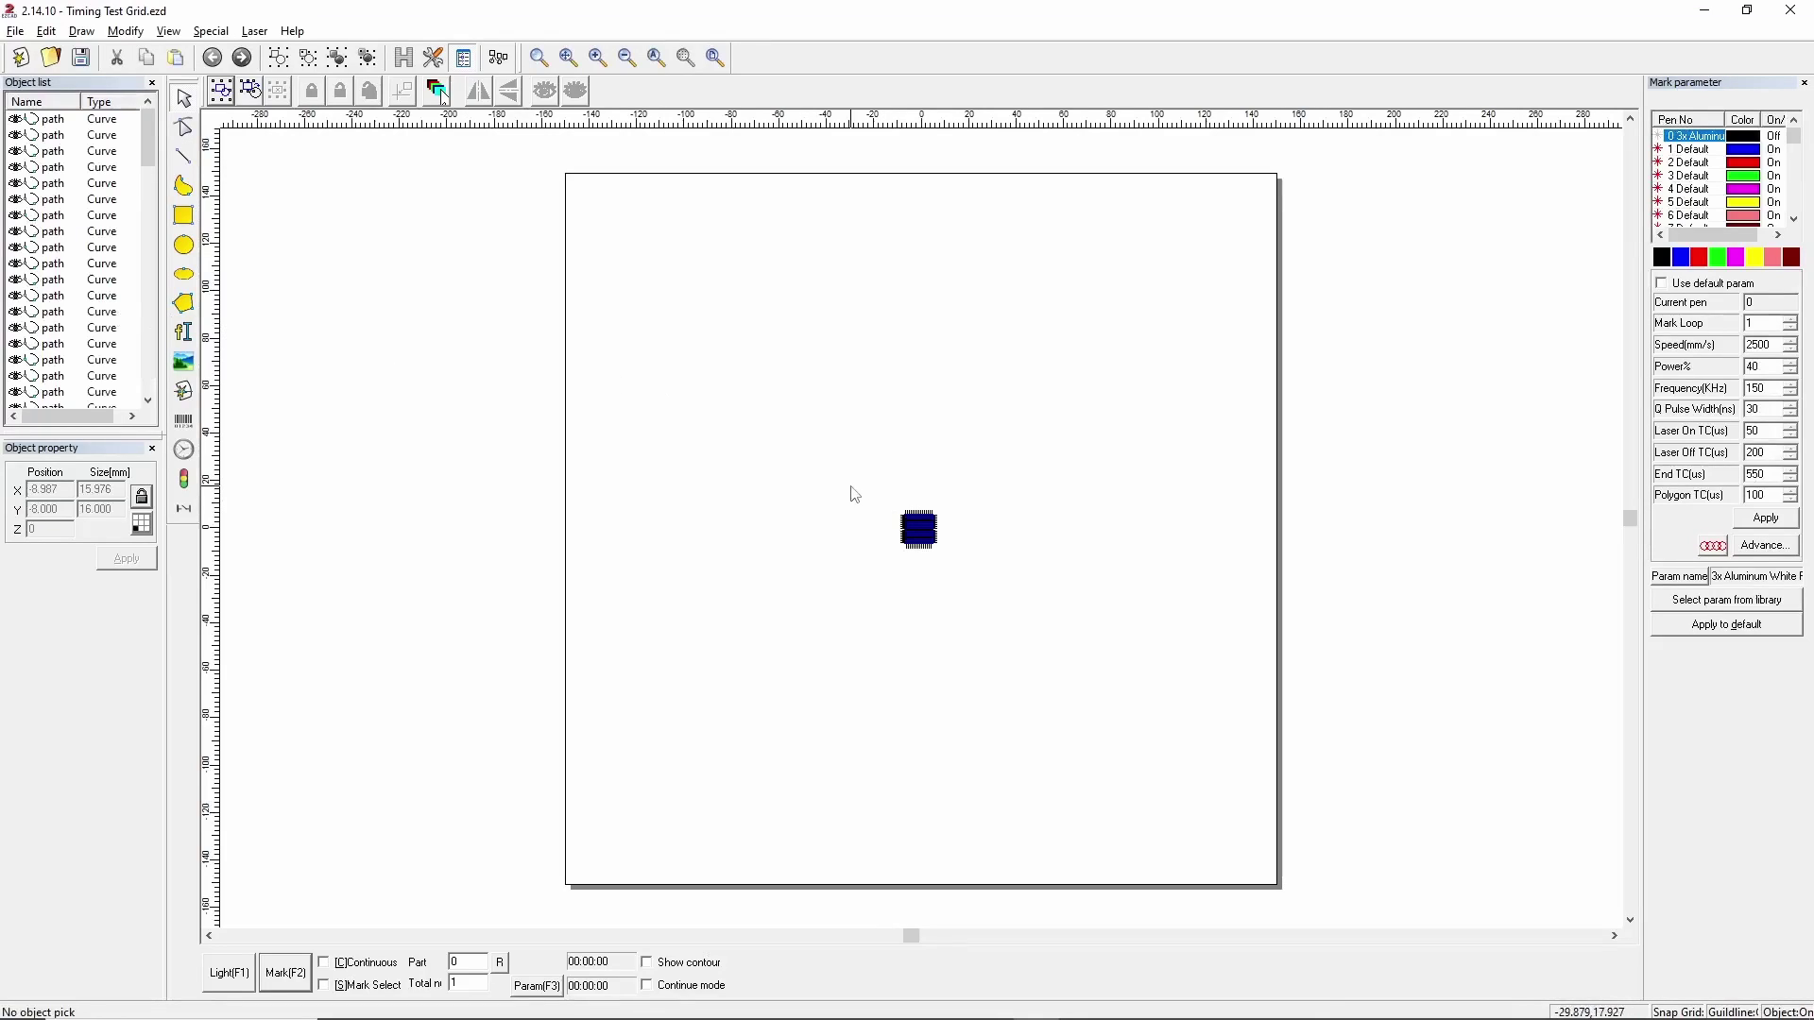
# Zoom the EZCAD2 view onto the test grid and select its 12 × 12 mm pen 1 hatch
pyautogui.moveTo(851, 488); pyautogui.dragTo(1039, 618)
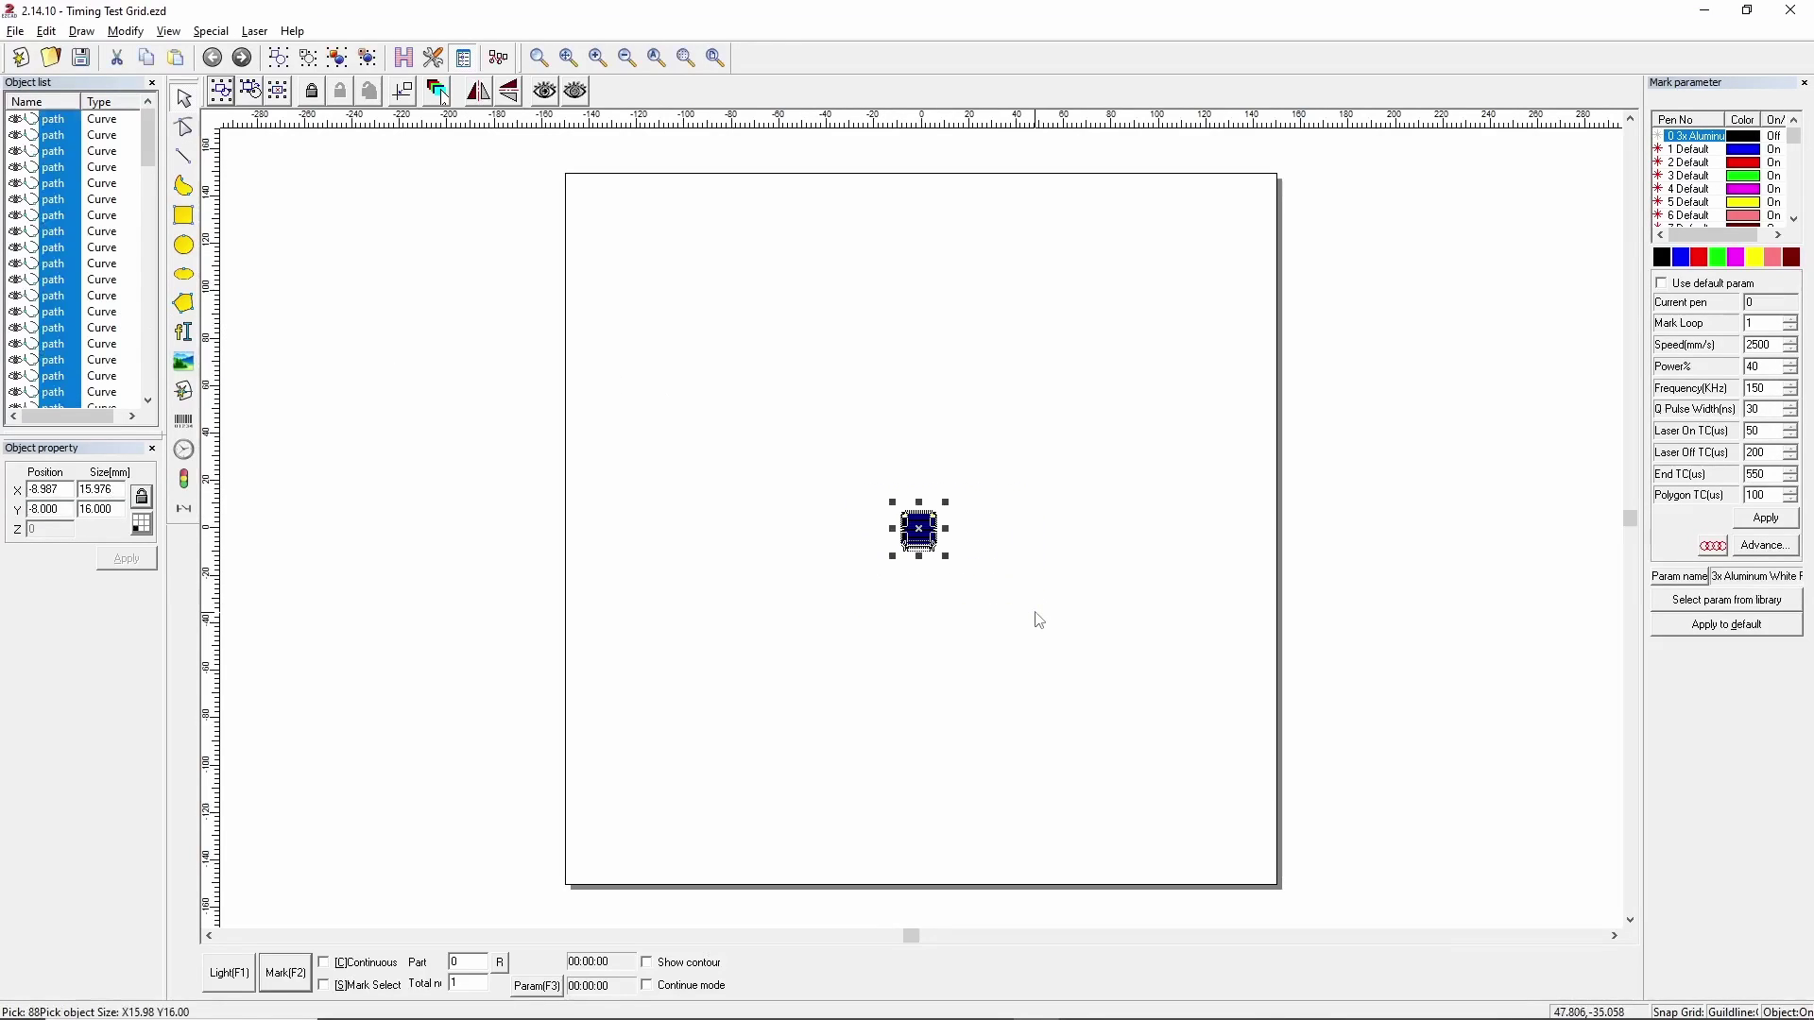
pyautogui.click(687, 59)
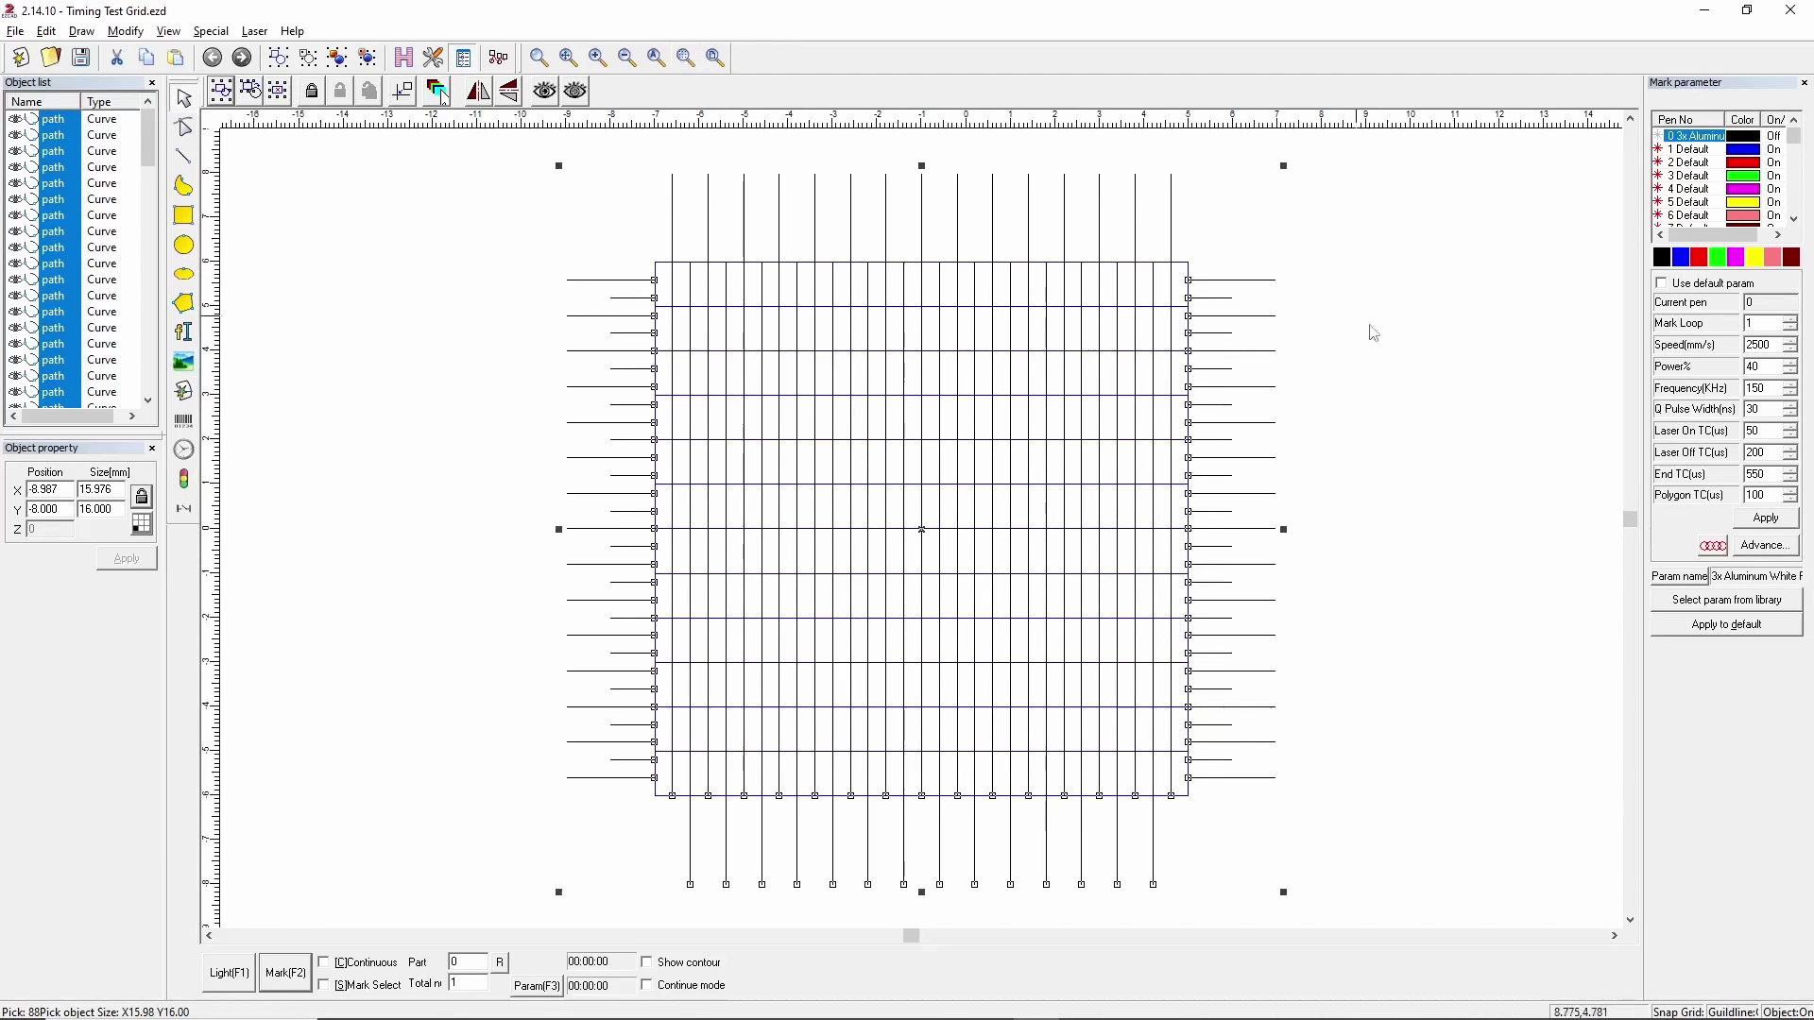
pyautogui.click(1440, 358)
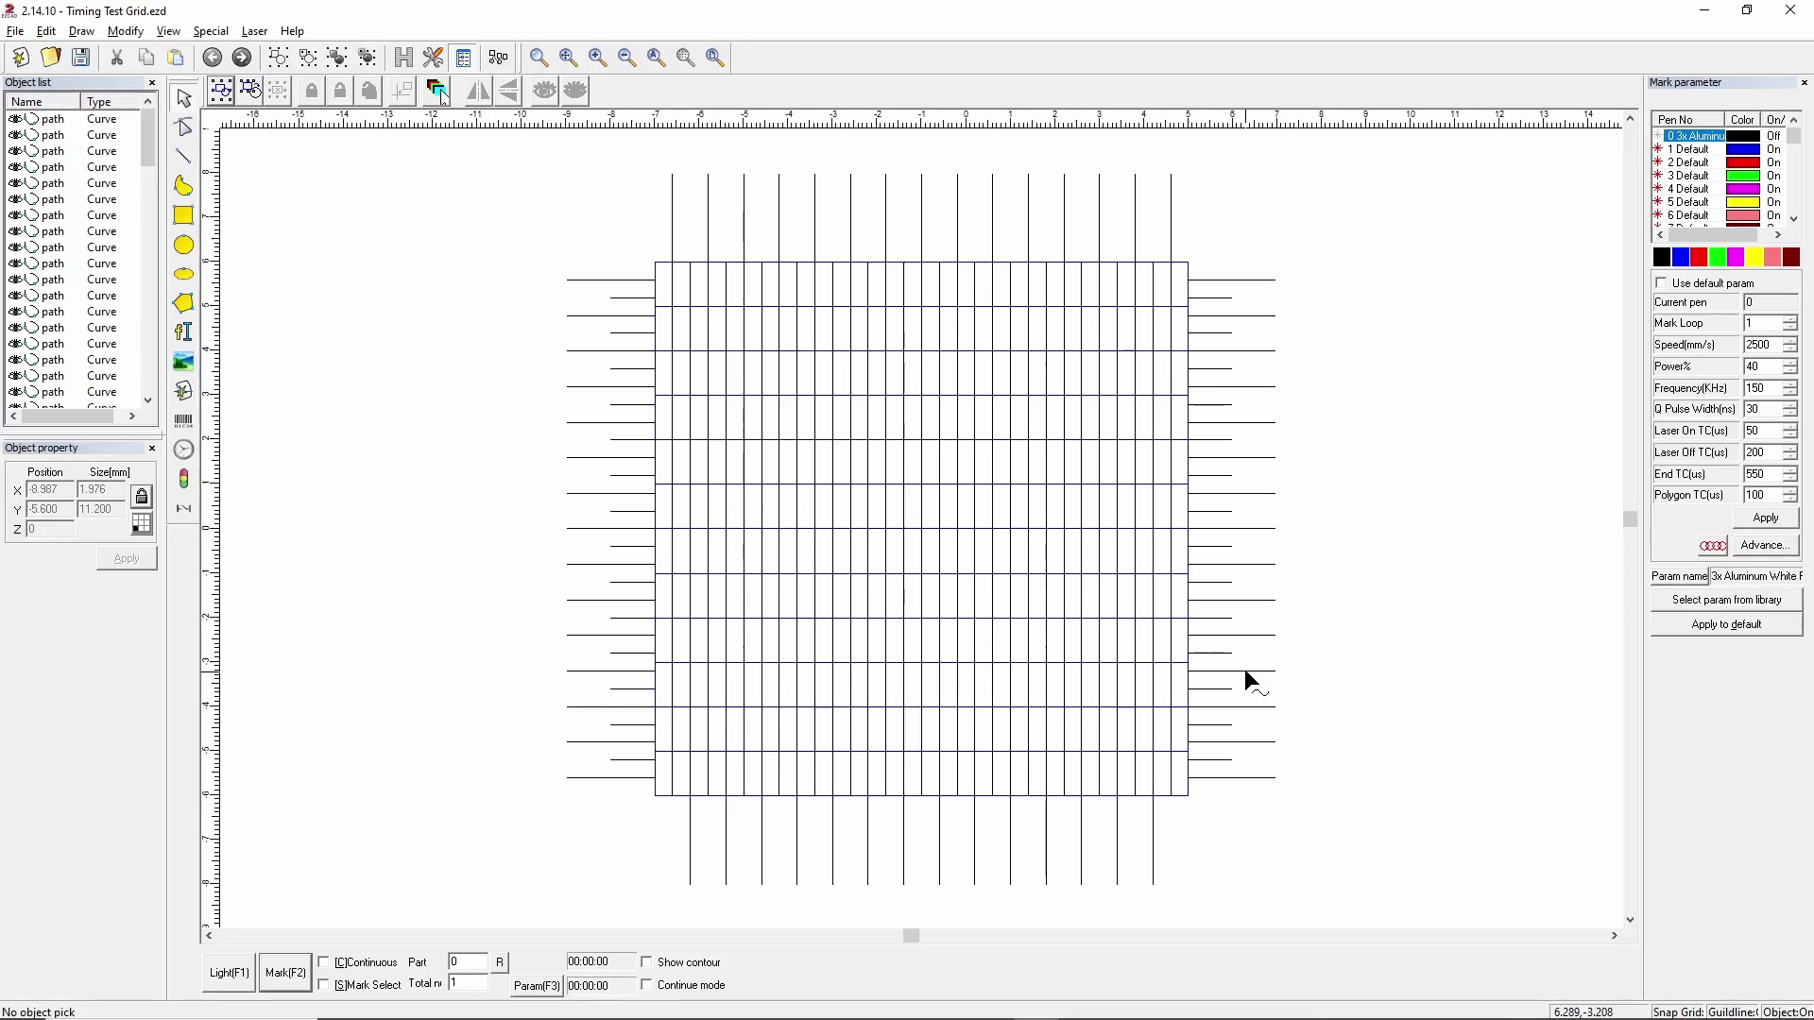
pyautogui.click(1170, 275)
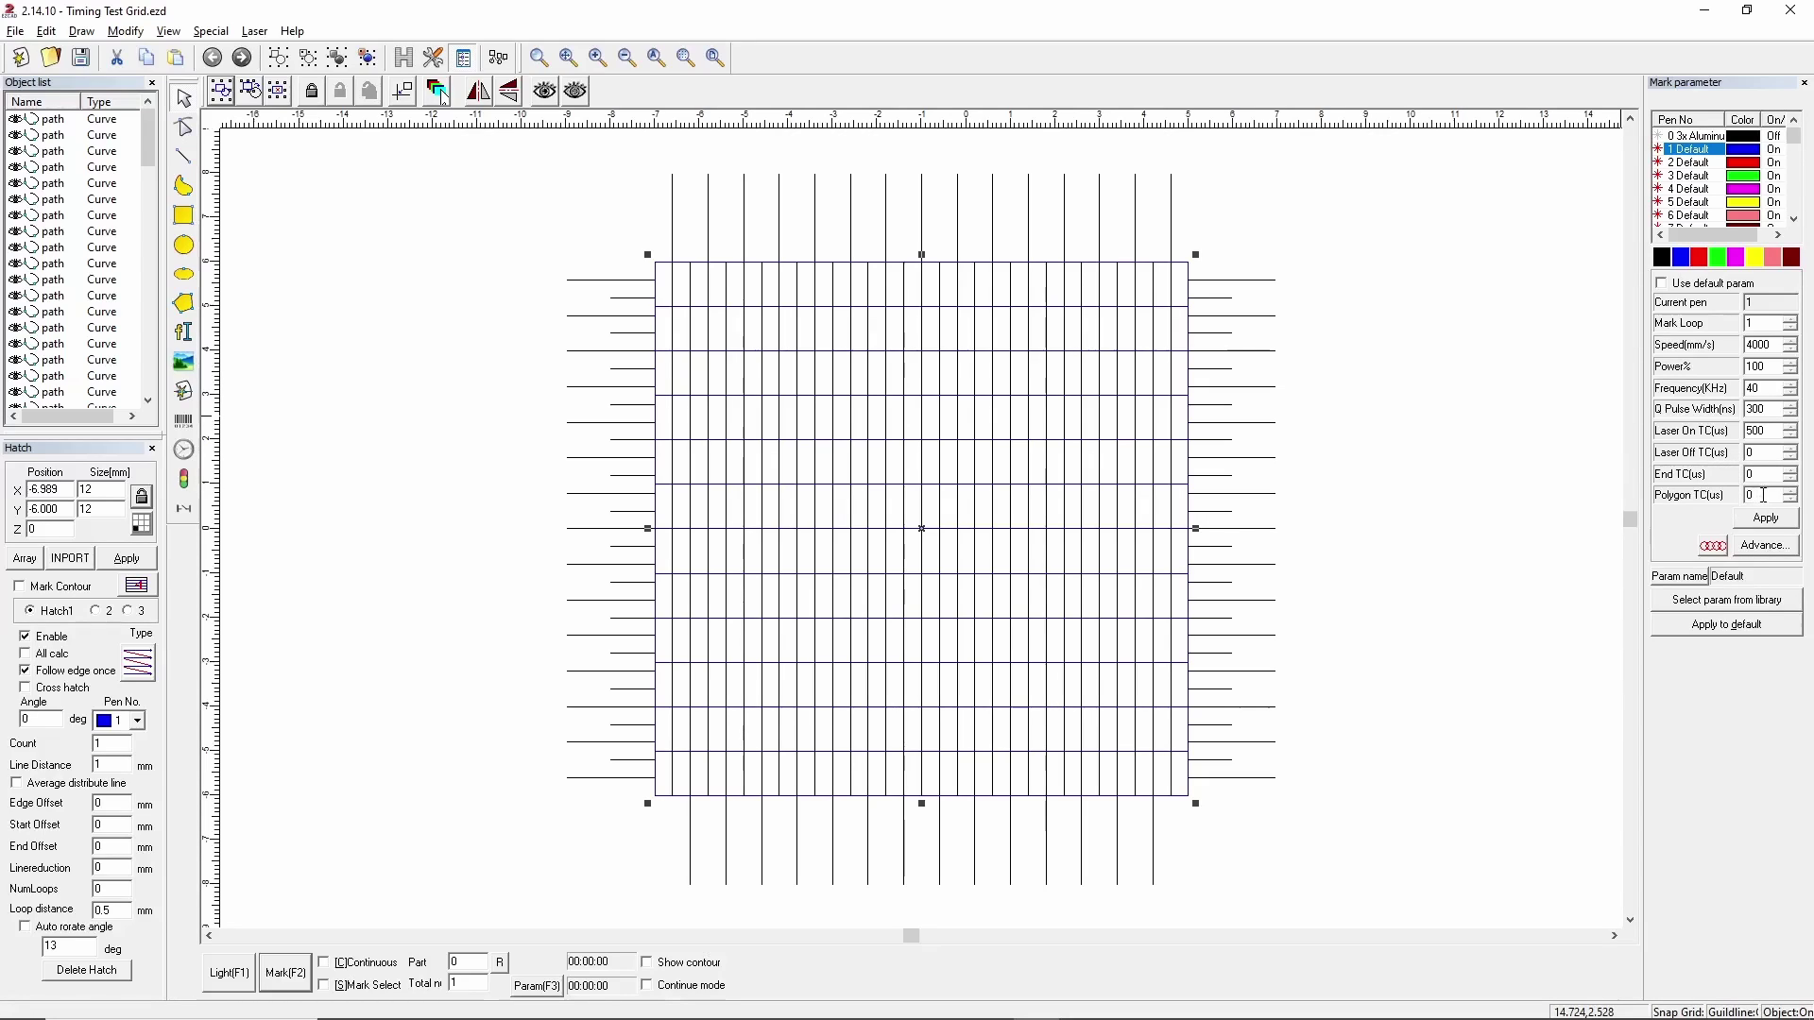
pyautogui.click(1763, 547)
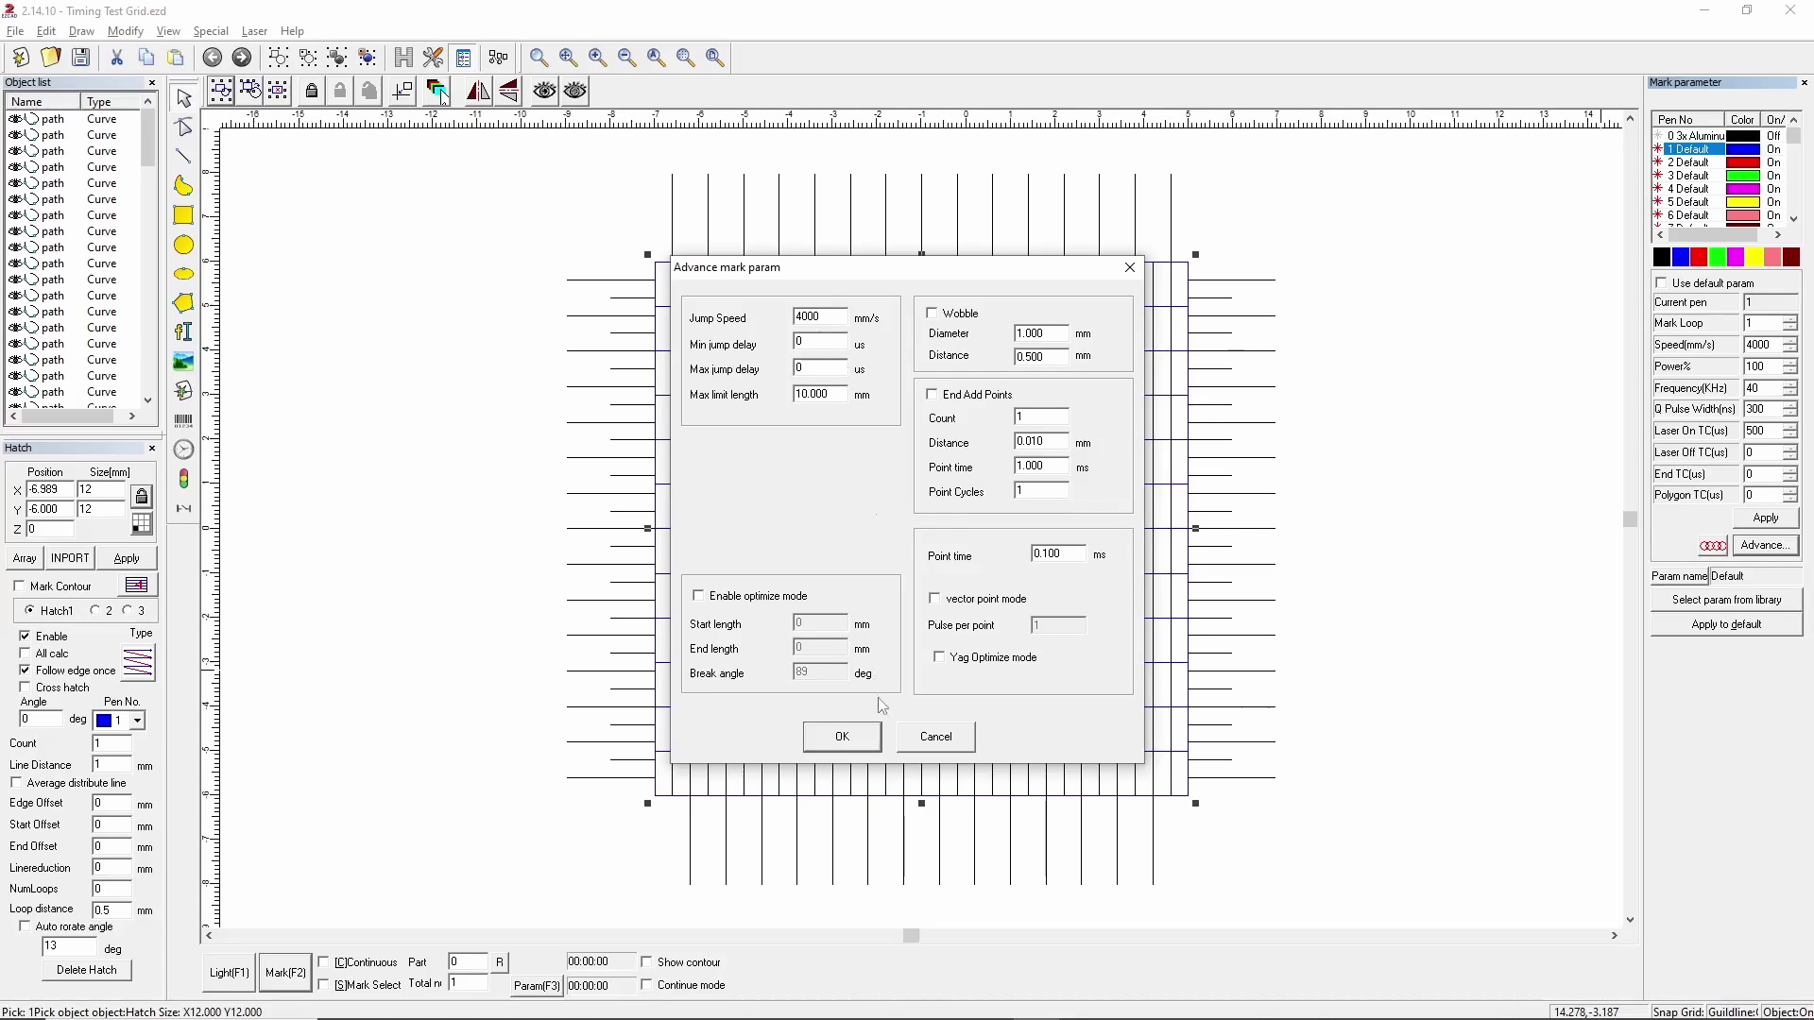
pyautogui.click(842, 737)
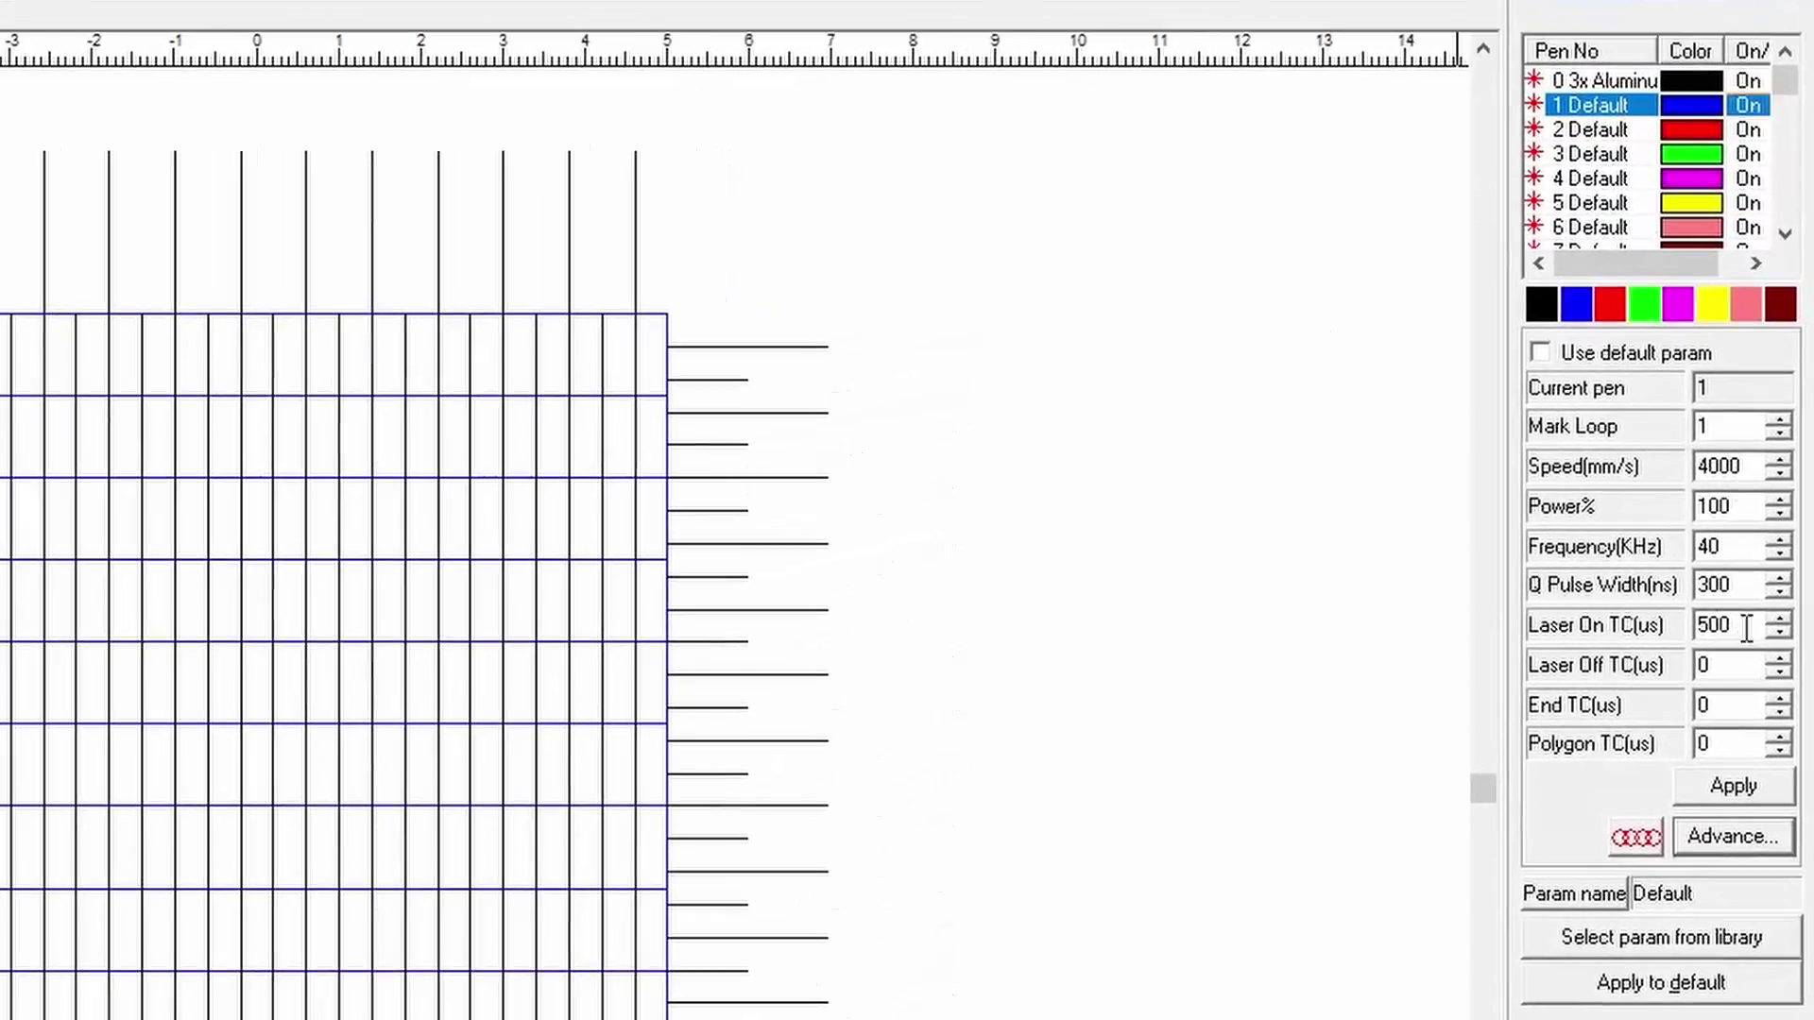
# Enter Laser On TC 200 µs and Laser Off TC 66 µs for pen 1 and apply
pyautogui.moveTo(1747, 626); pyautogui.dragTo(1697, 633)
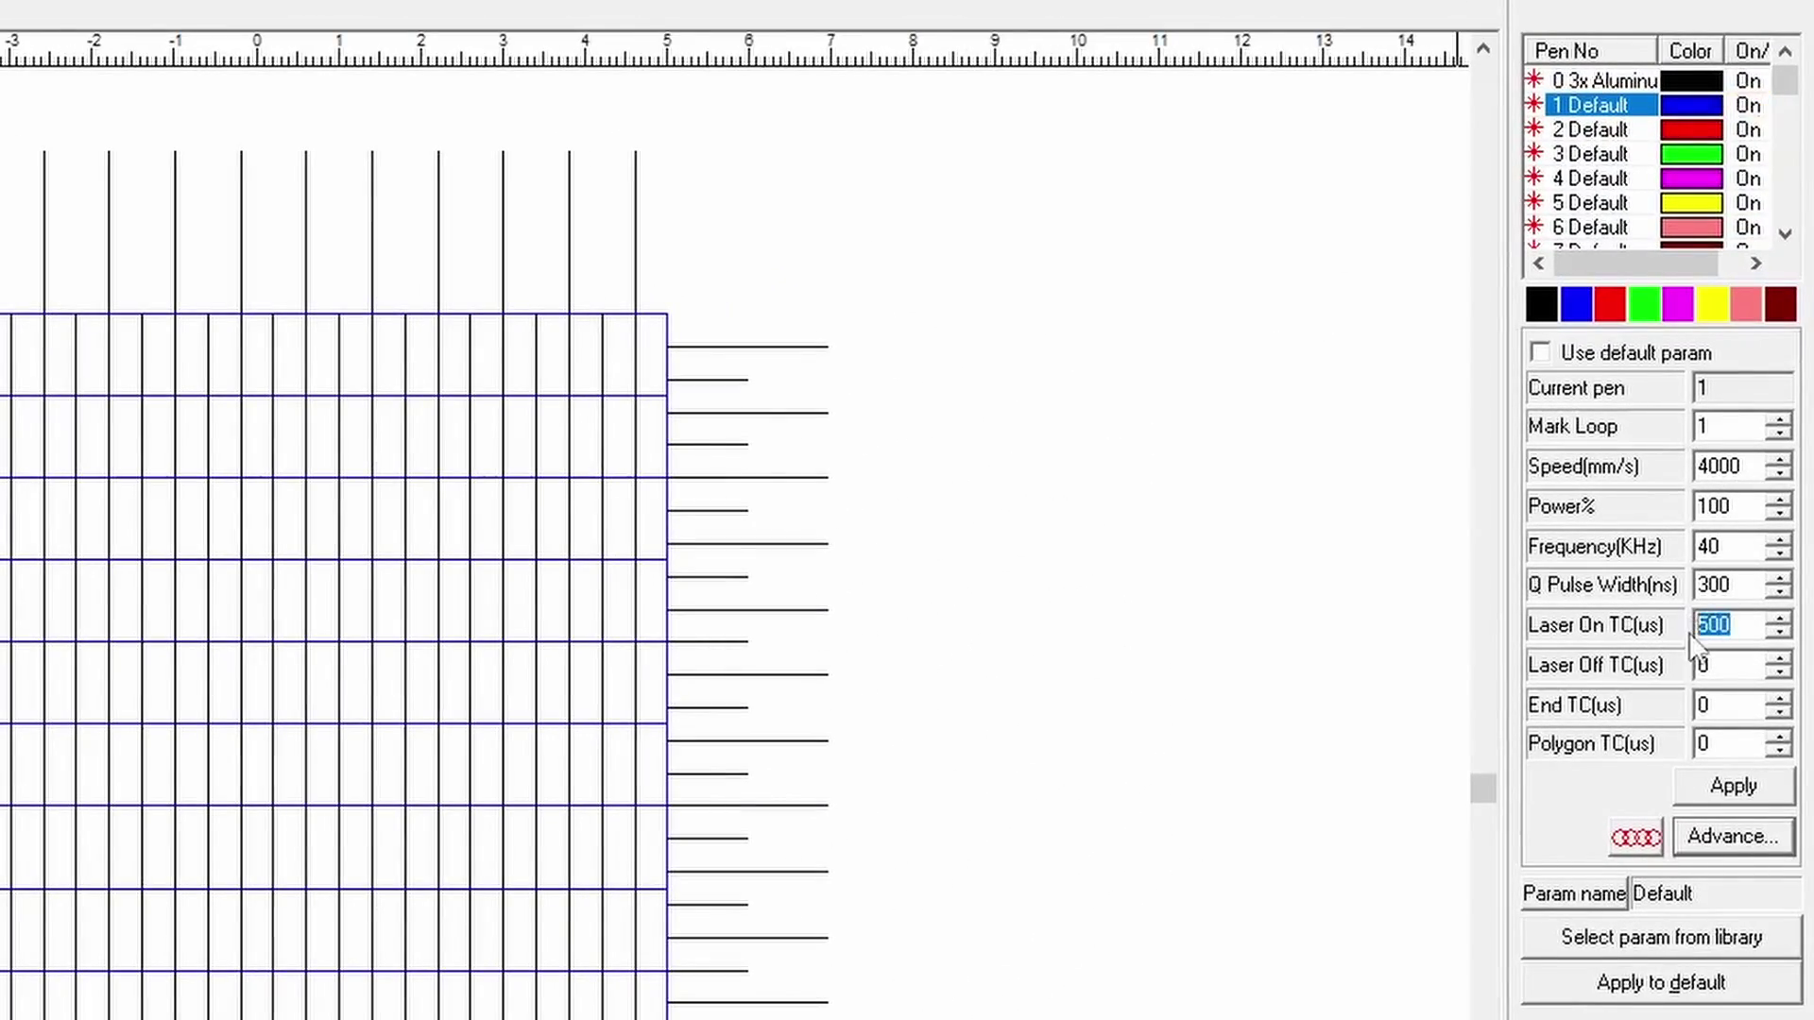
pyautogui.write('200')
pyautogui.moveTo(1729, 664); pyautogui.dragTo(1680, 676)
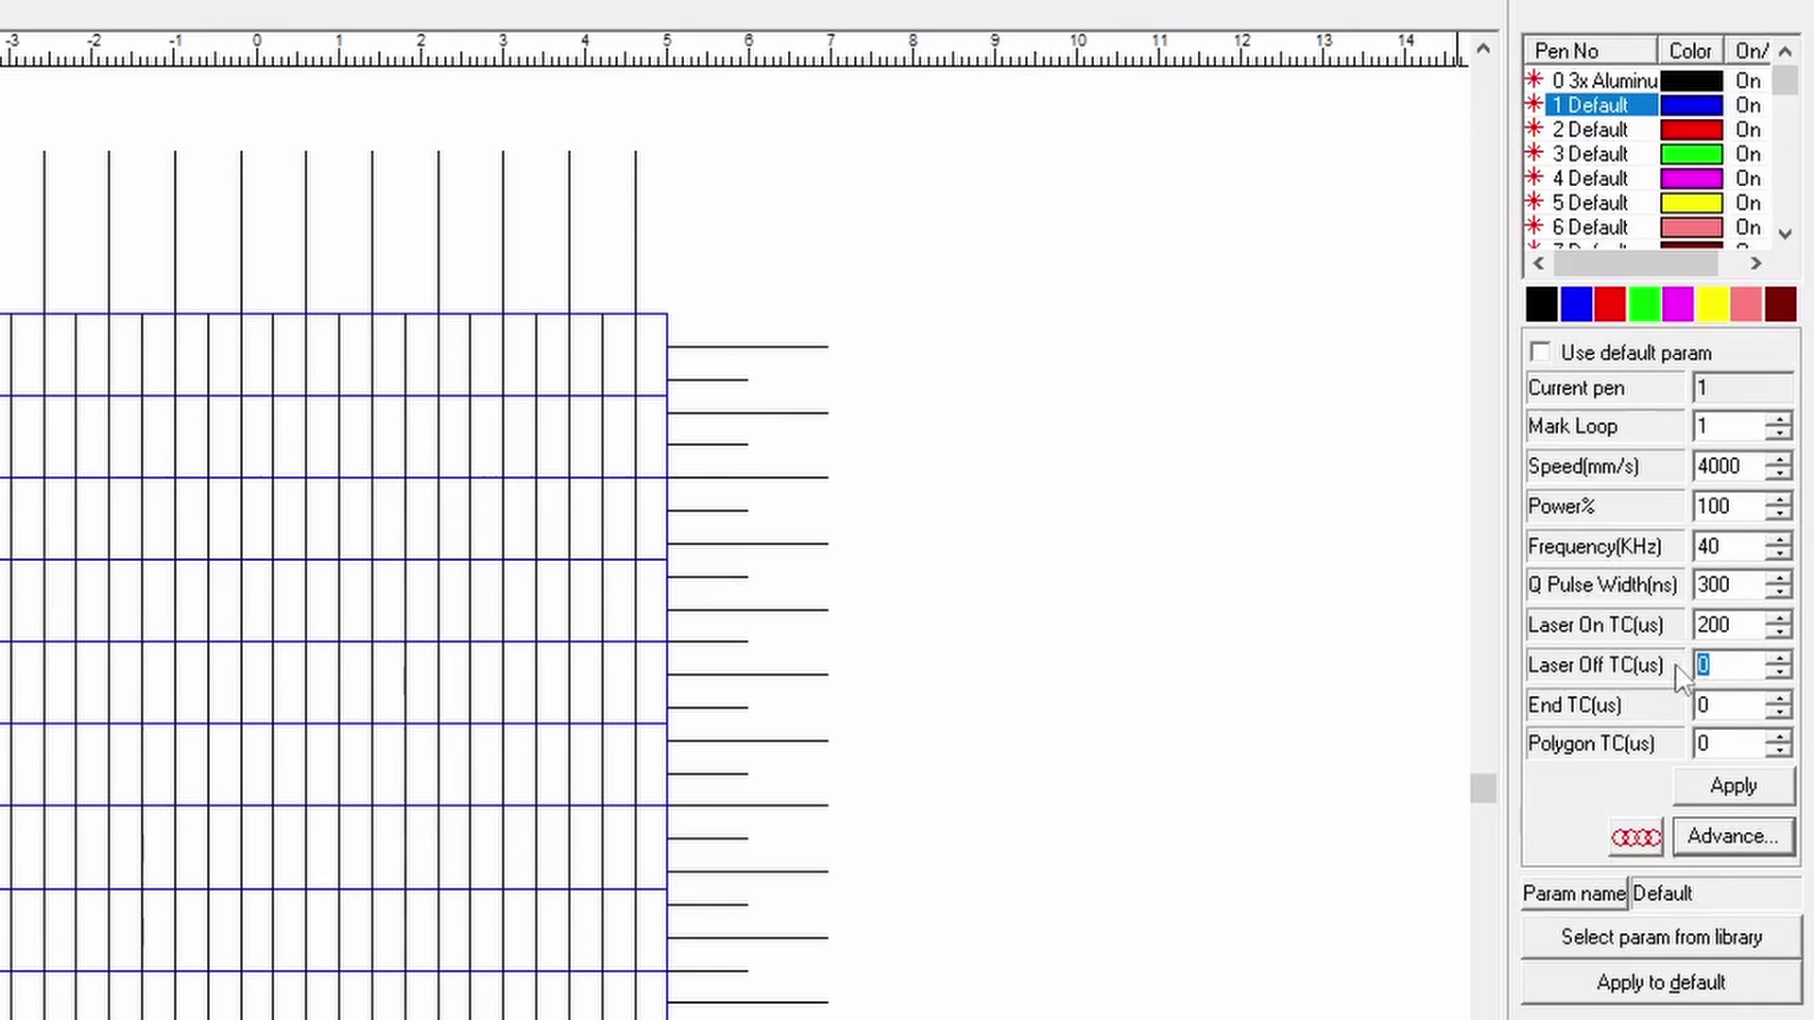
pyautogui.write('66')
pyautogui.click(1735, 786)
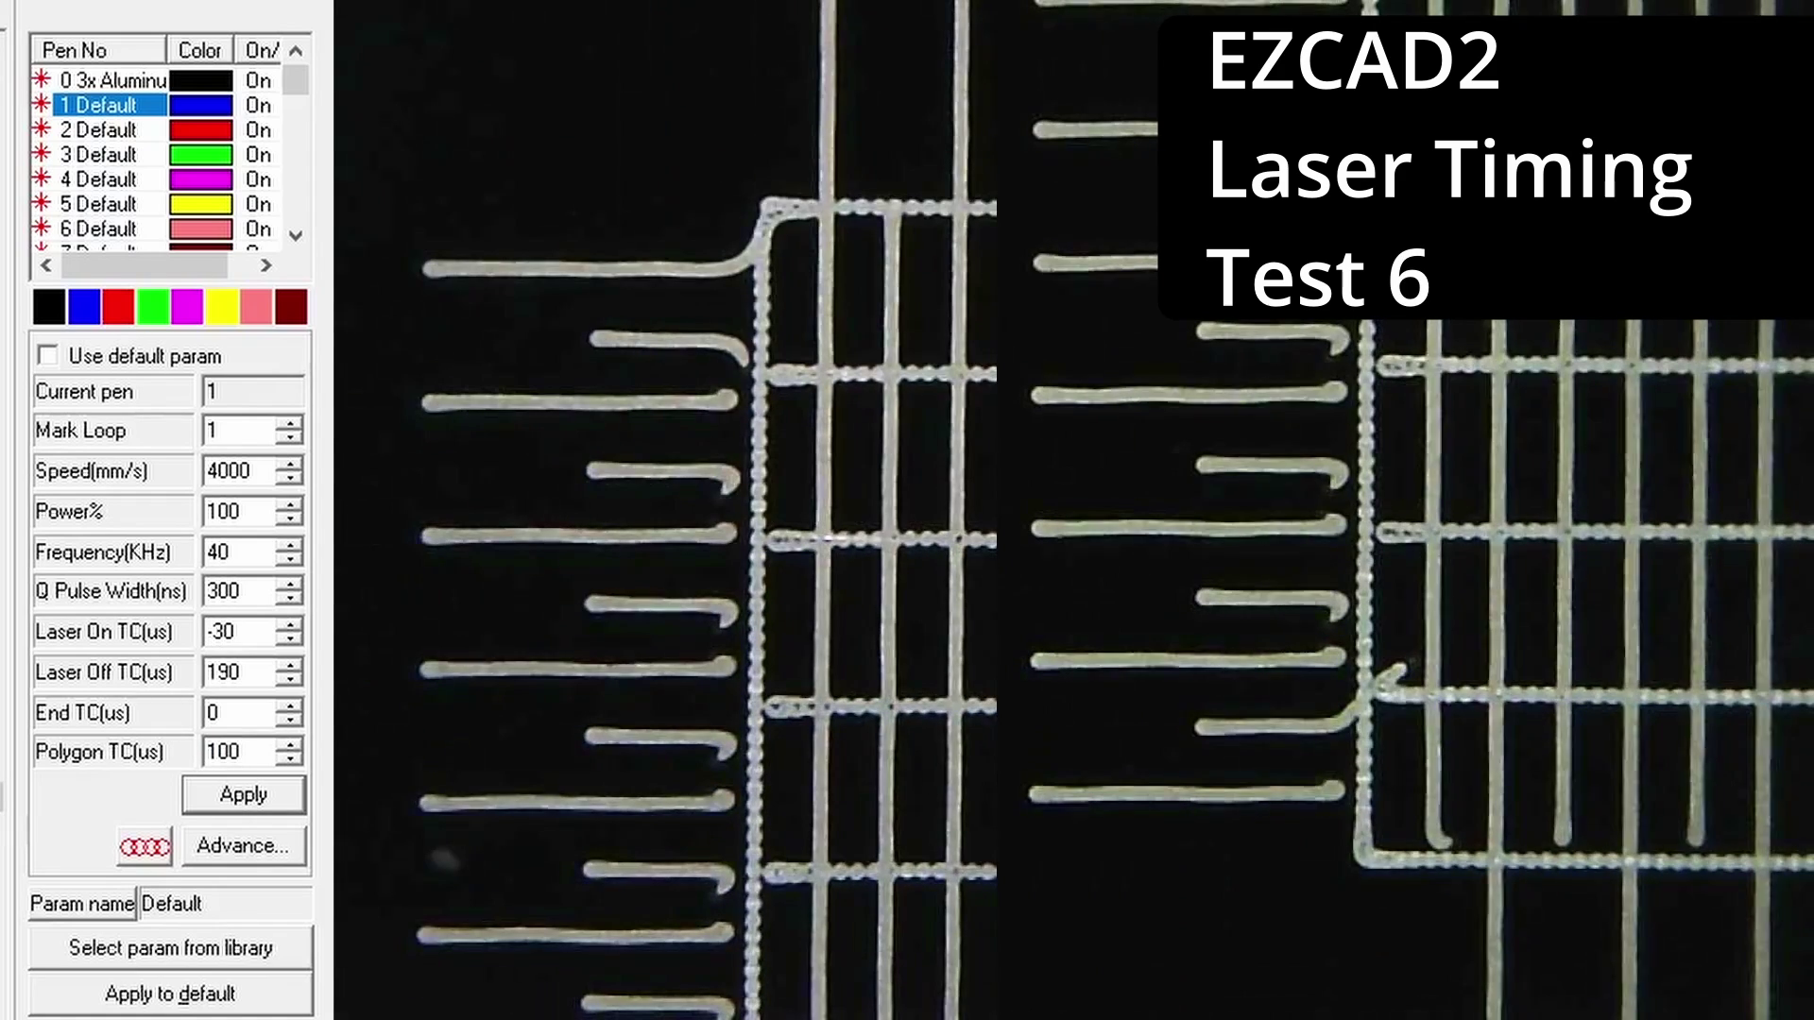
# Apply pen 1's timing, save it as default parameters, and verify them on pen 3
pyautogui.click(242, 798)
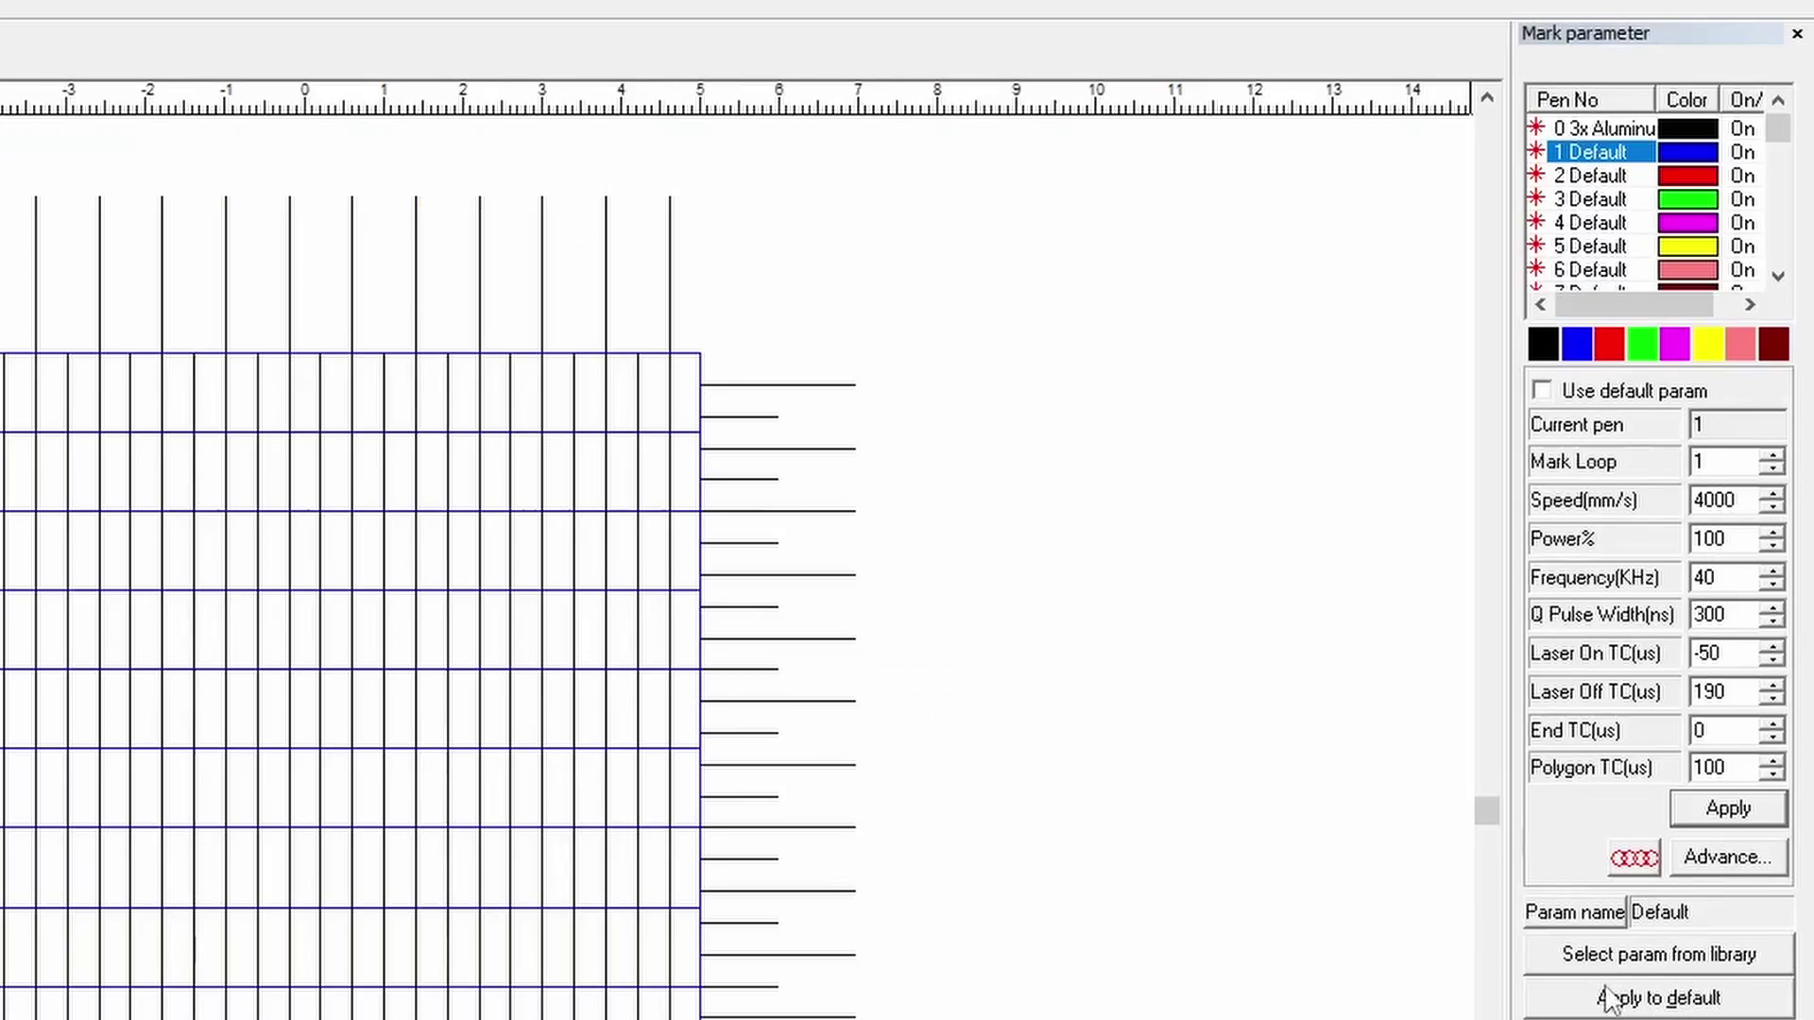
pyautogui.click(1609, 999)
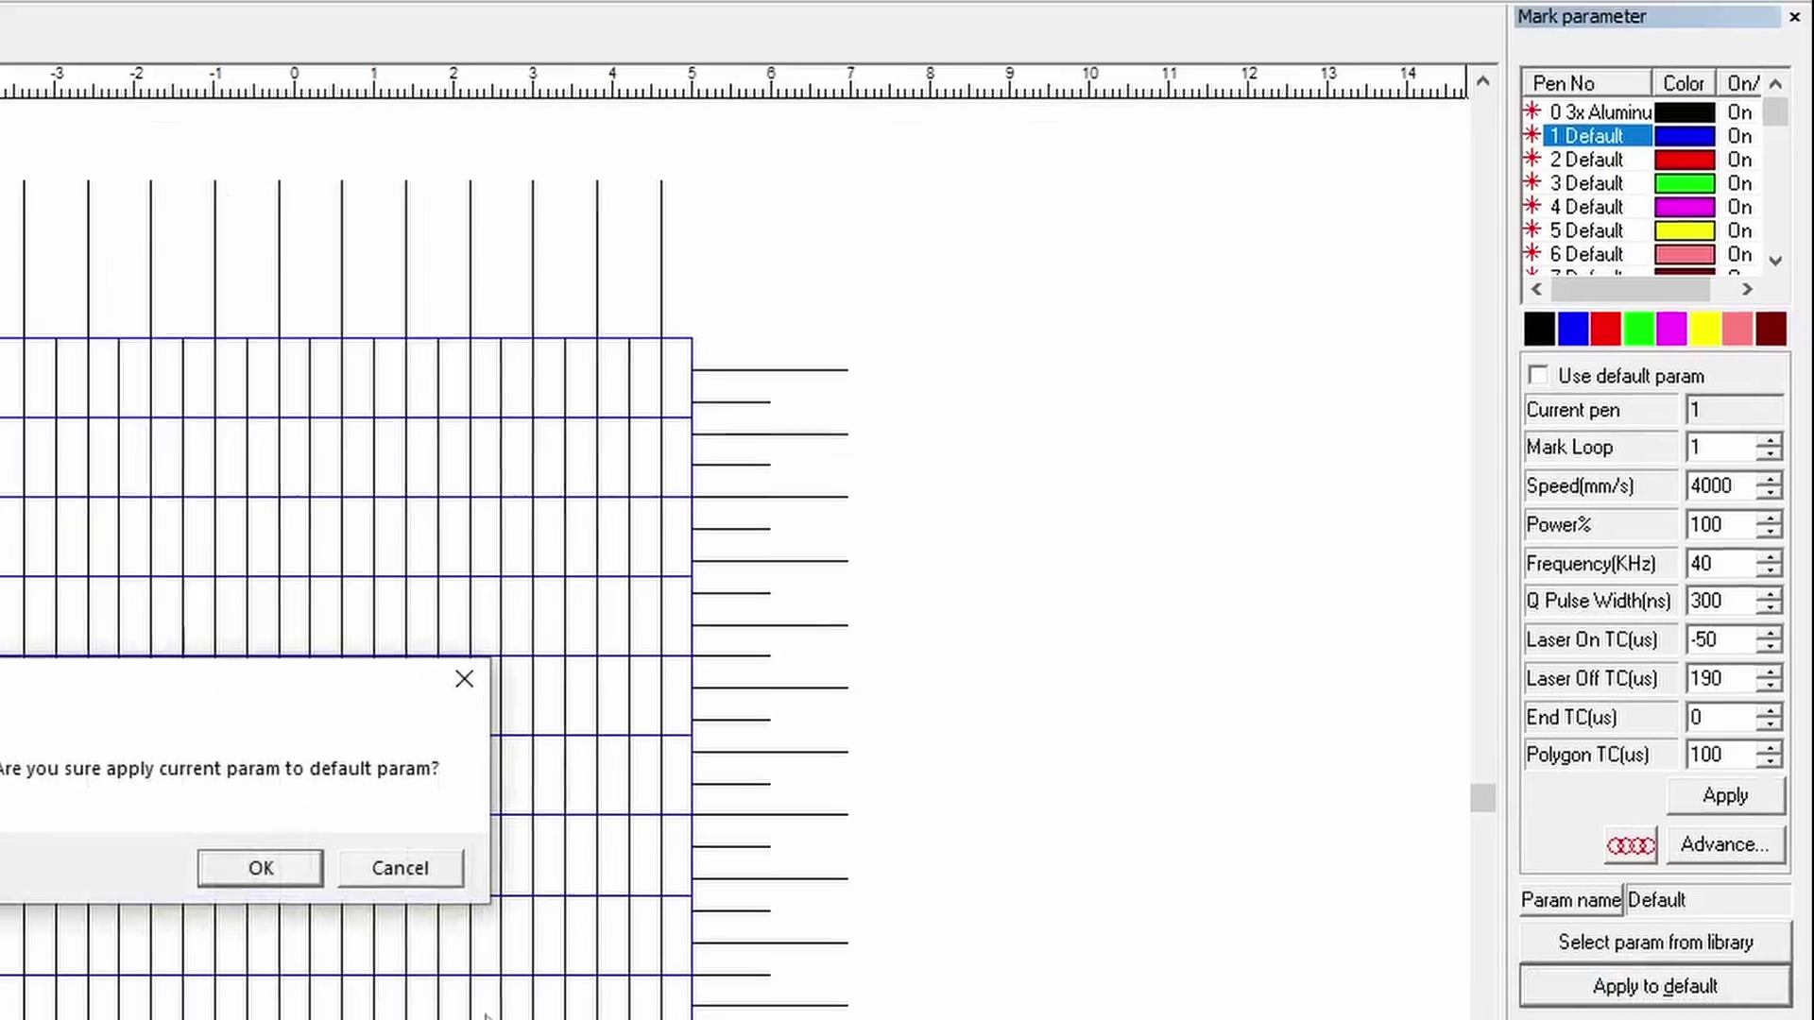
pyautogui.click(271, 881)
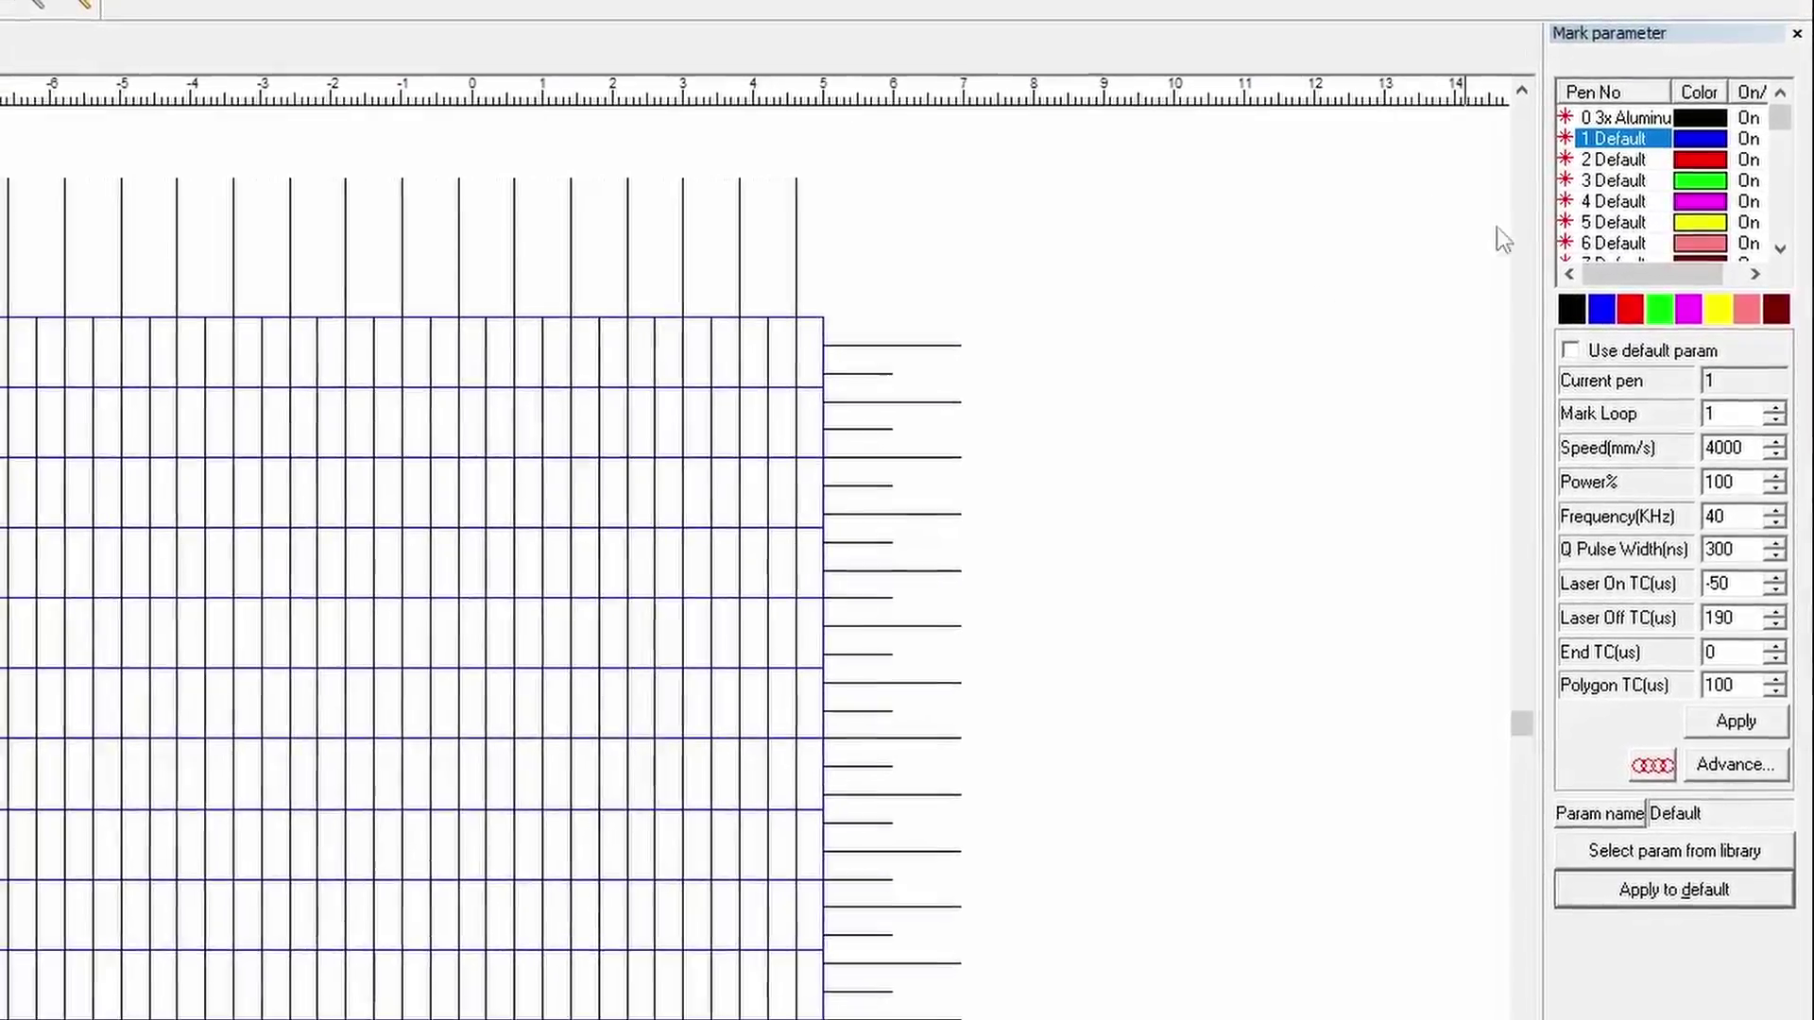
pyautogui.click(1621, 182)
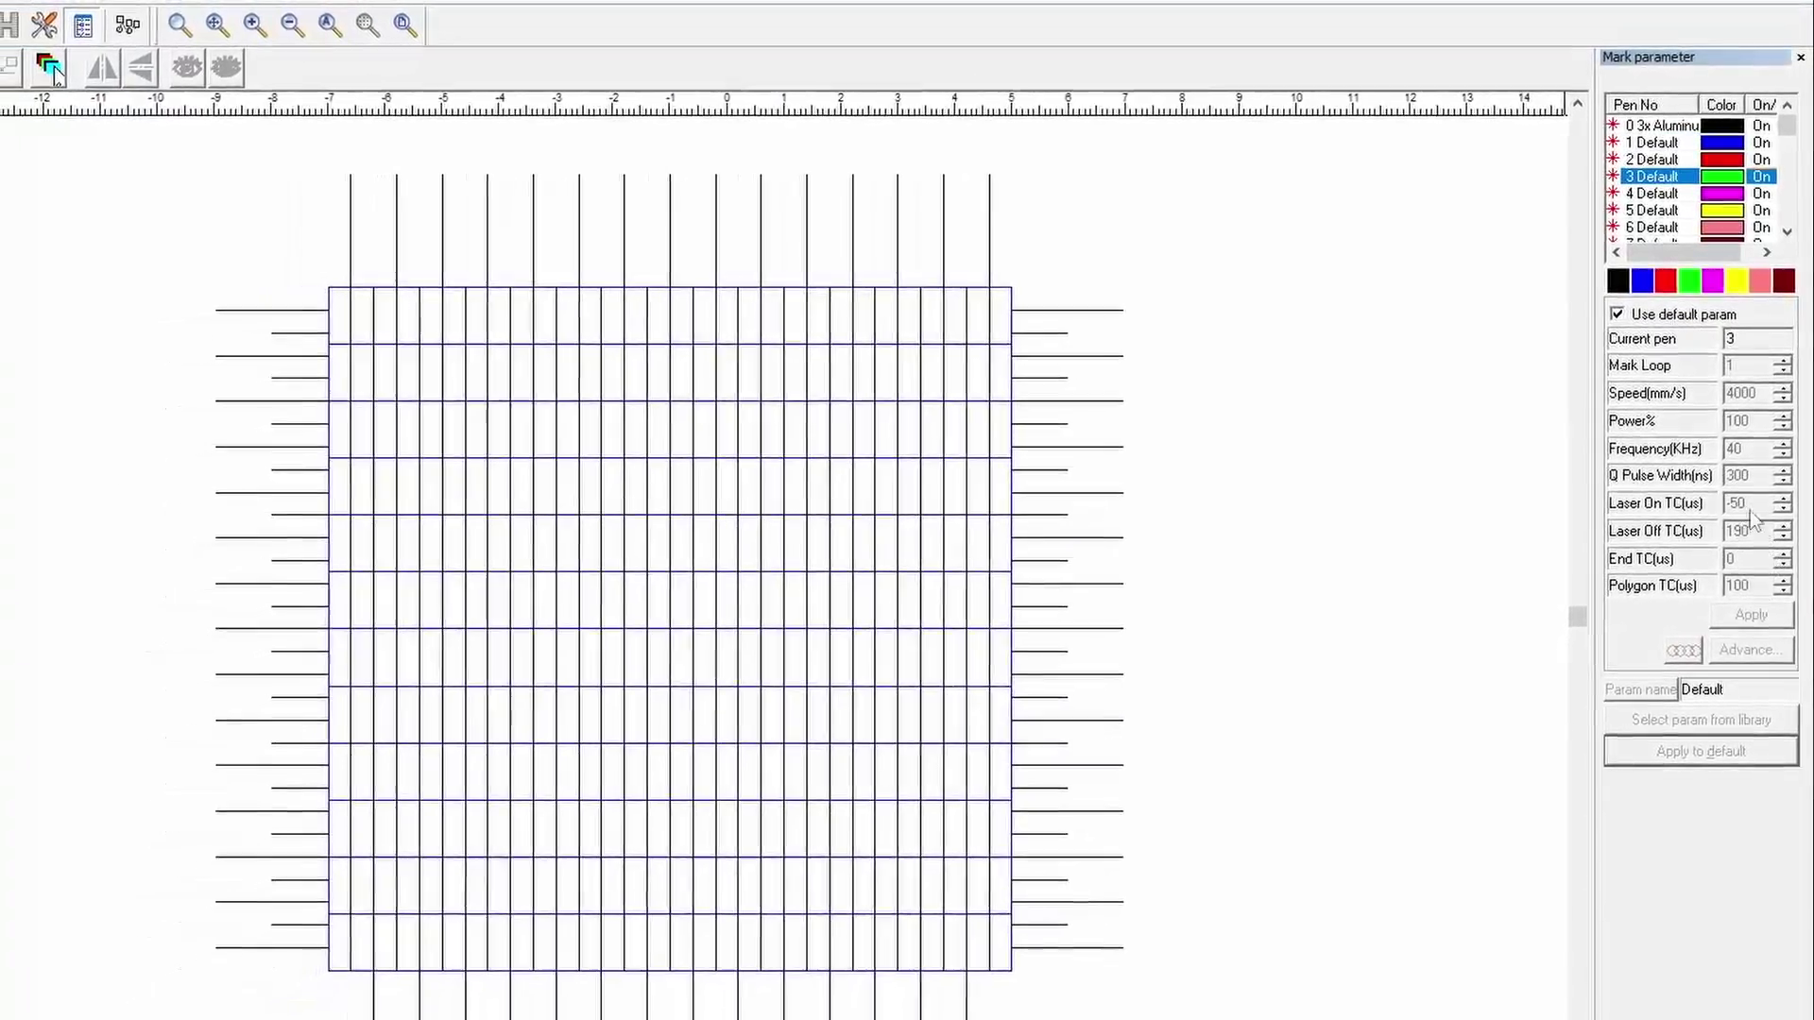
pyautogui.click(1672, 143)
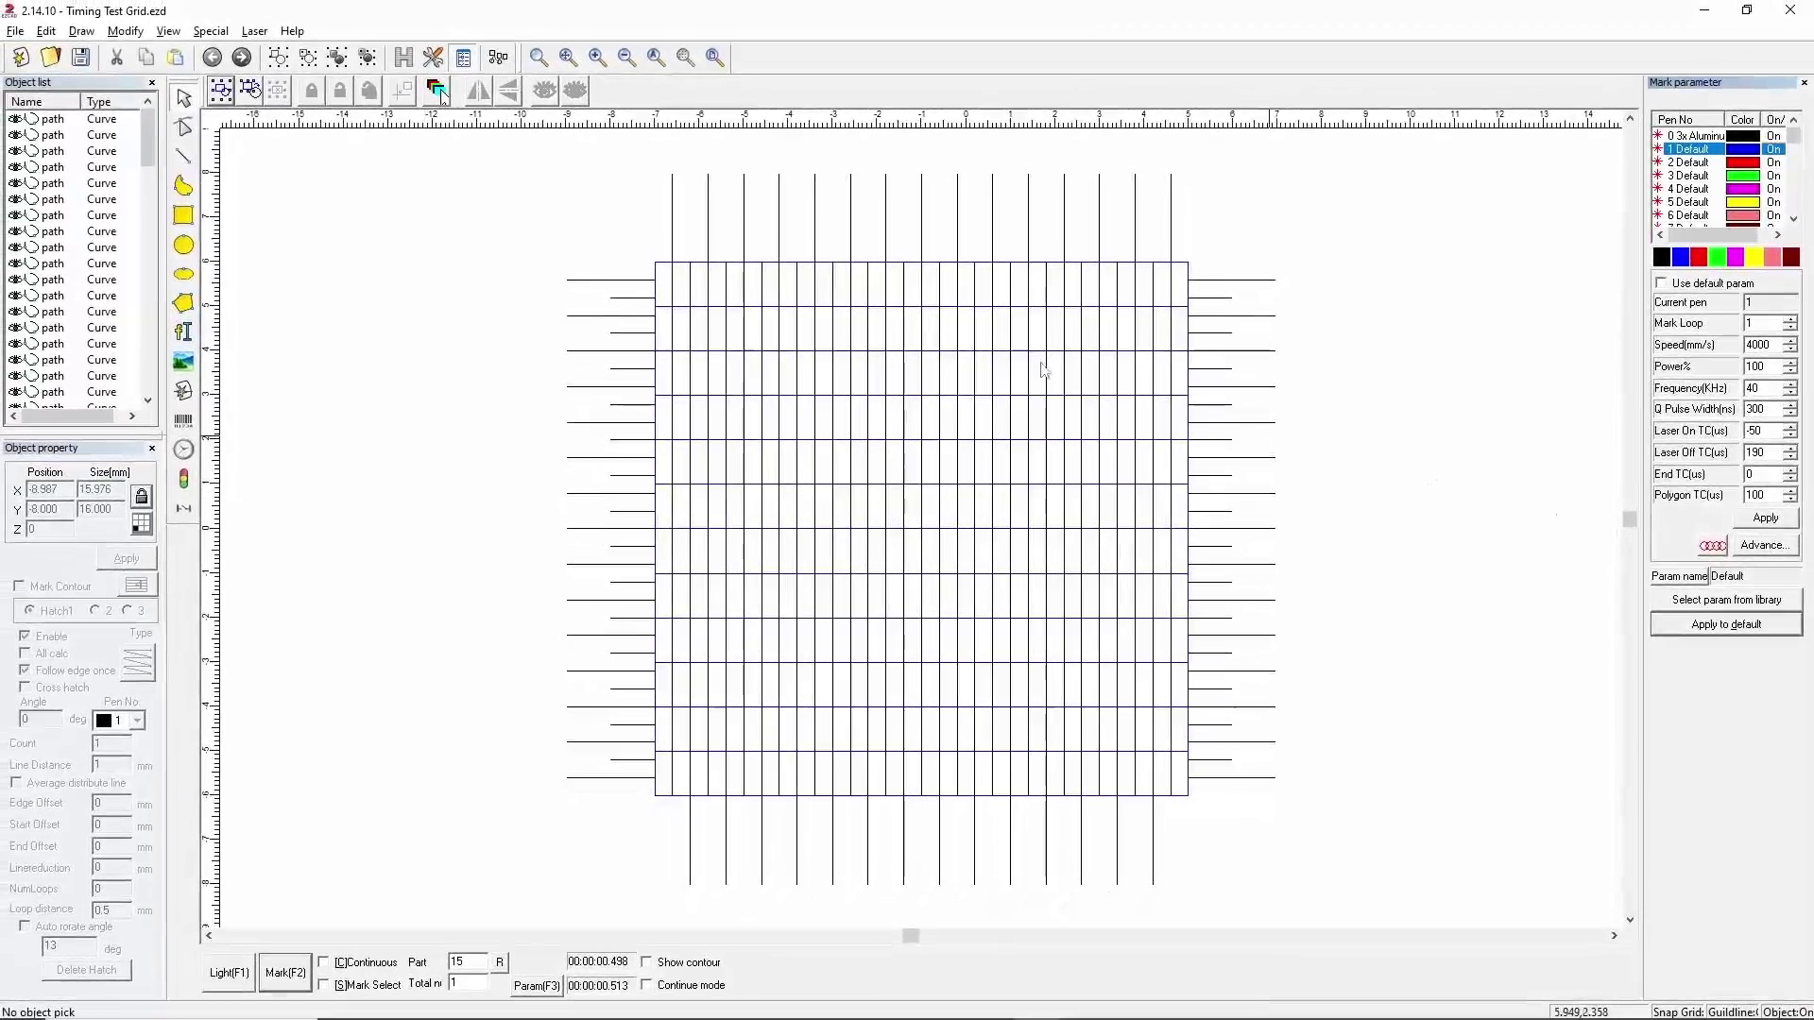
# Open the recent Jump Delay Grid.ezd and zoom the view onto its pattern
pyautogui.click(0, 29)
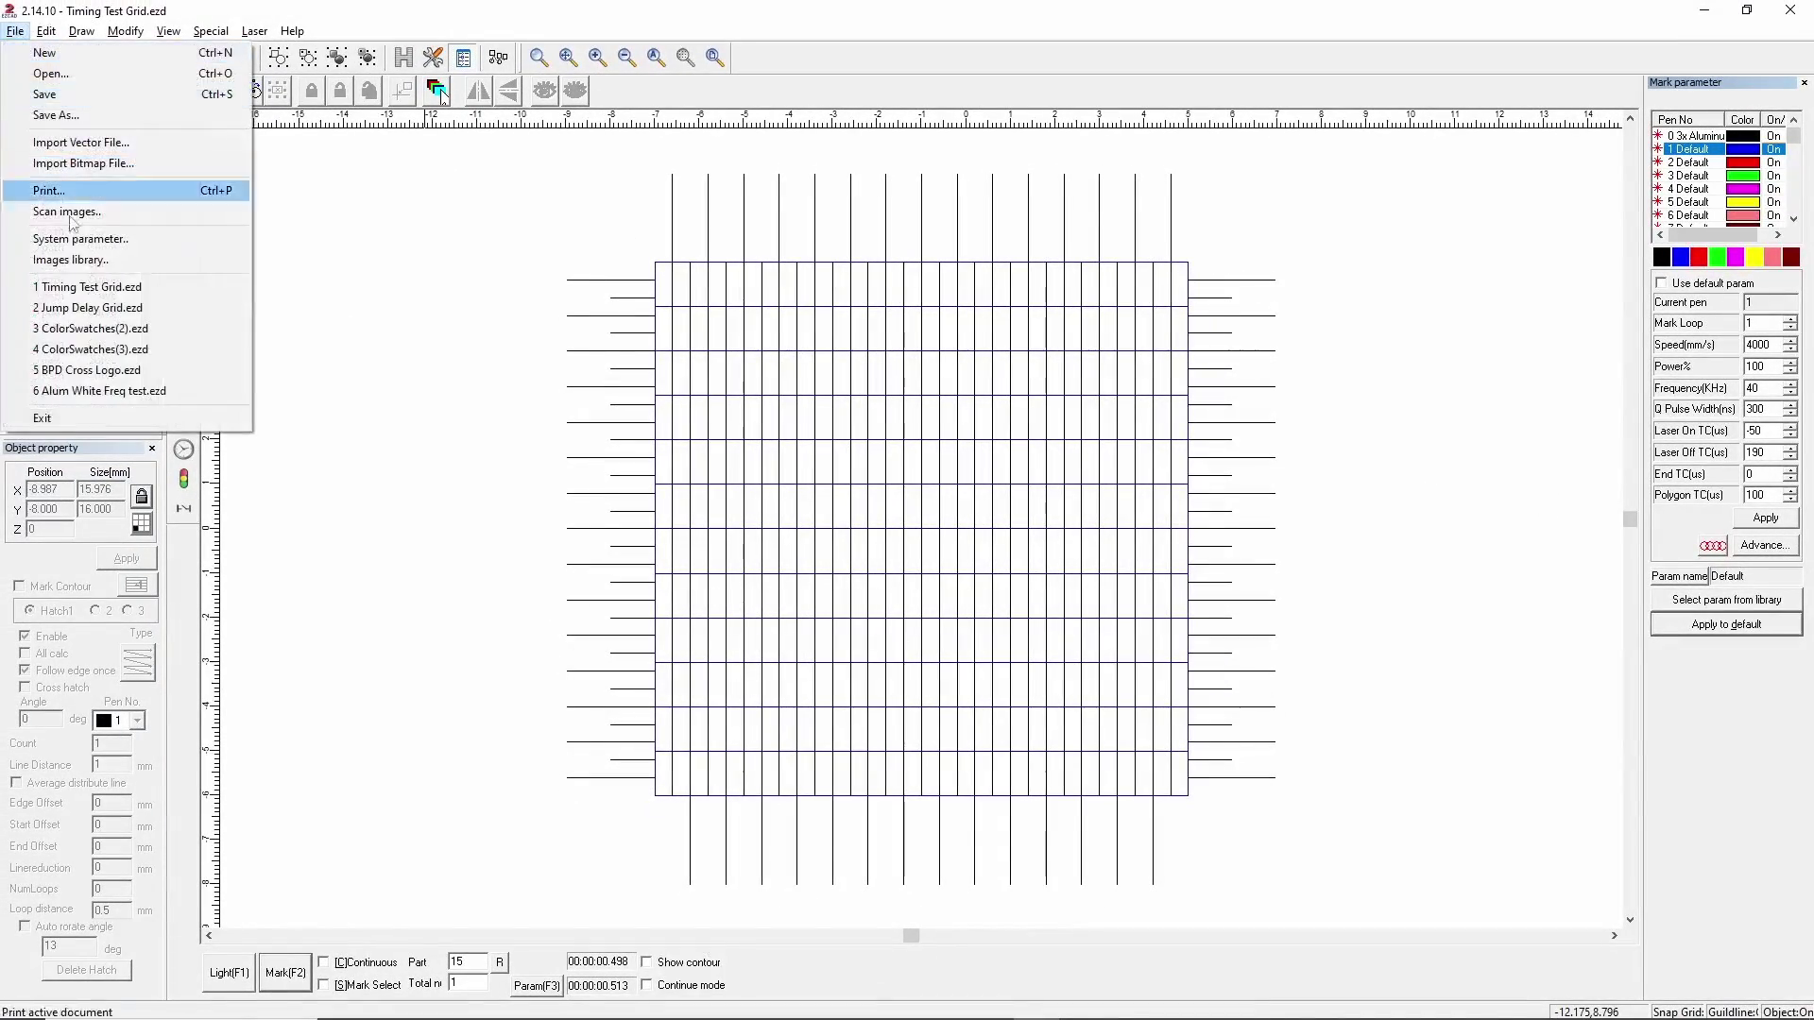
pyautogui.click(95, 308)
pyautogui.moveTo(809, 507); pyautogui.dragTo(1039, 624)
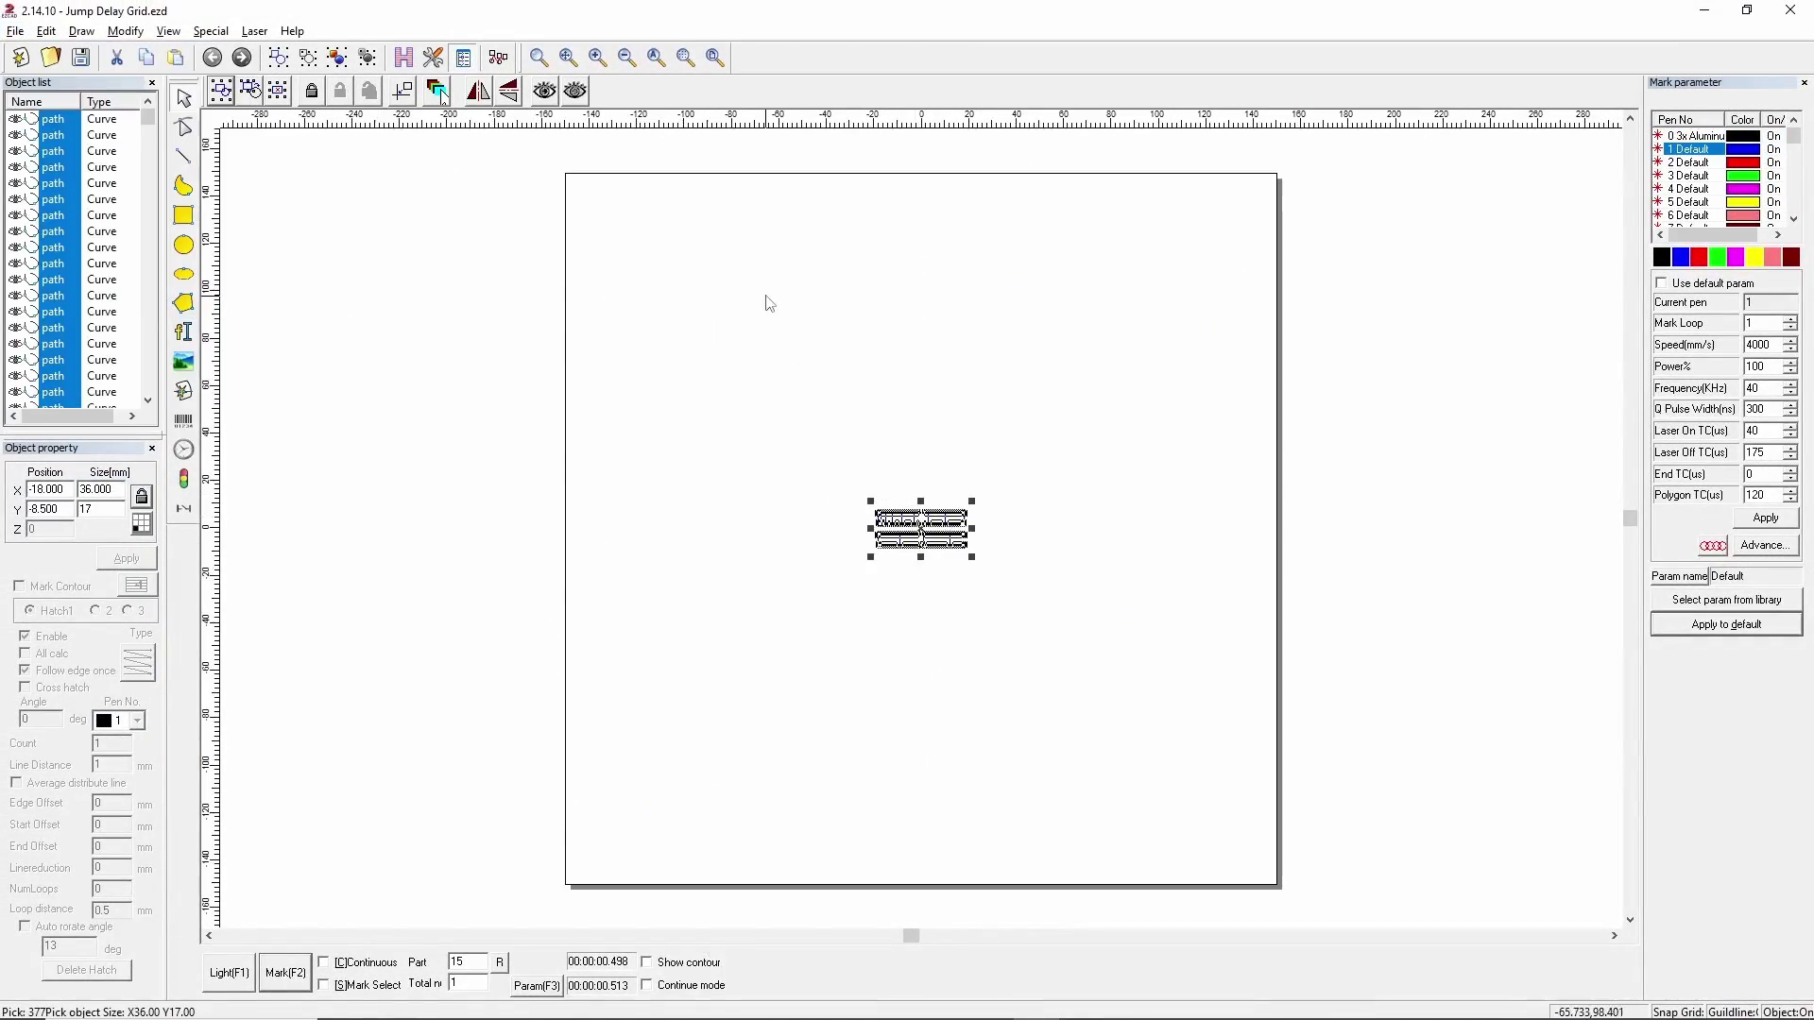
pyautogui.click(686, 58)
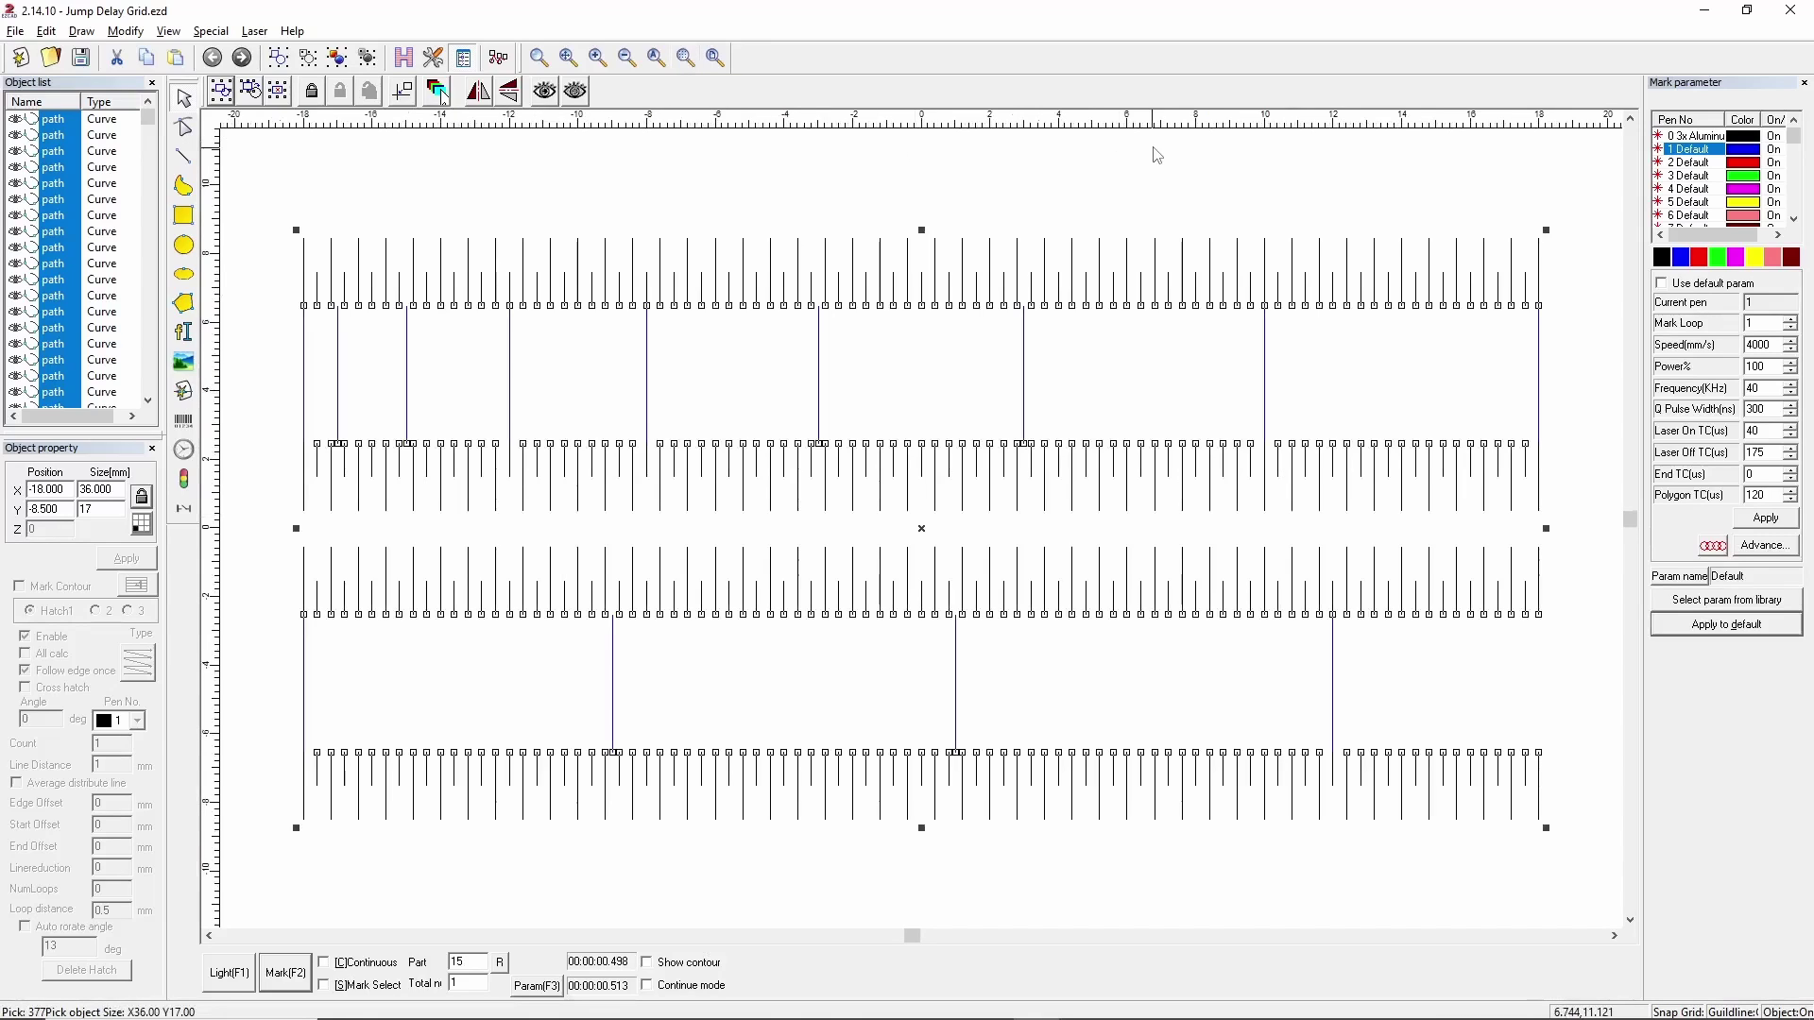
pyautogui.click(1144, 180)
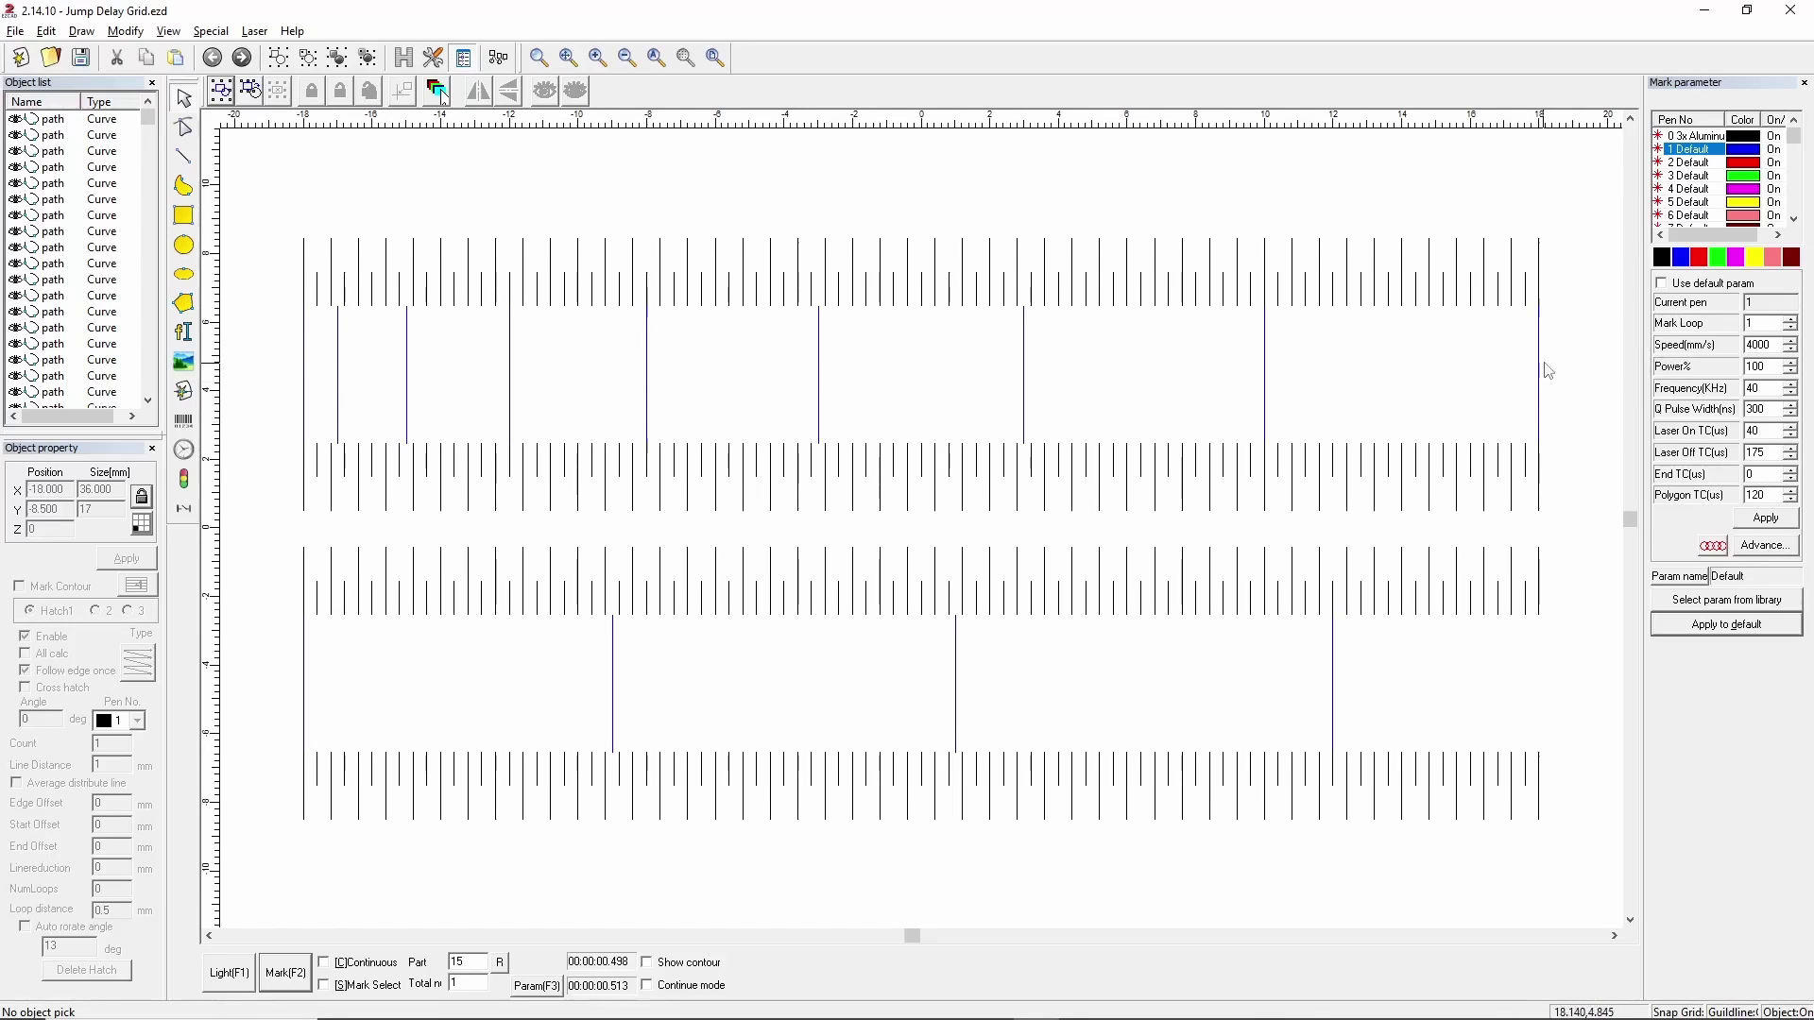
# Inspect a single vertical line, then set pen 1 to use default parameters
pyautogui.moveTo(1433, 375); pyautogui.dragTo(1314, 378)
pyautogui.click(1468, 368)
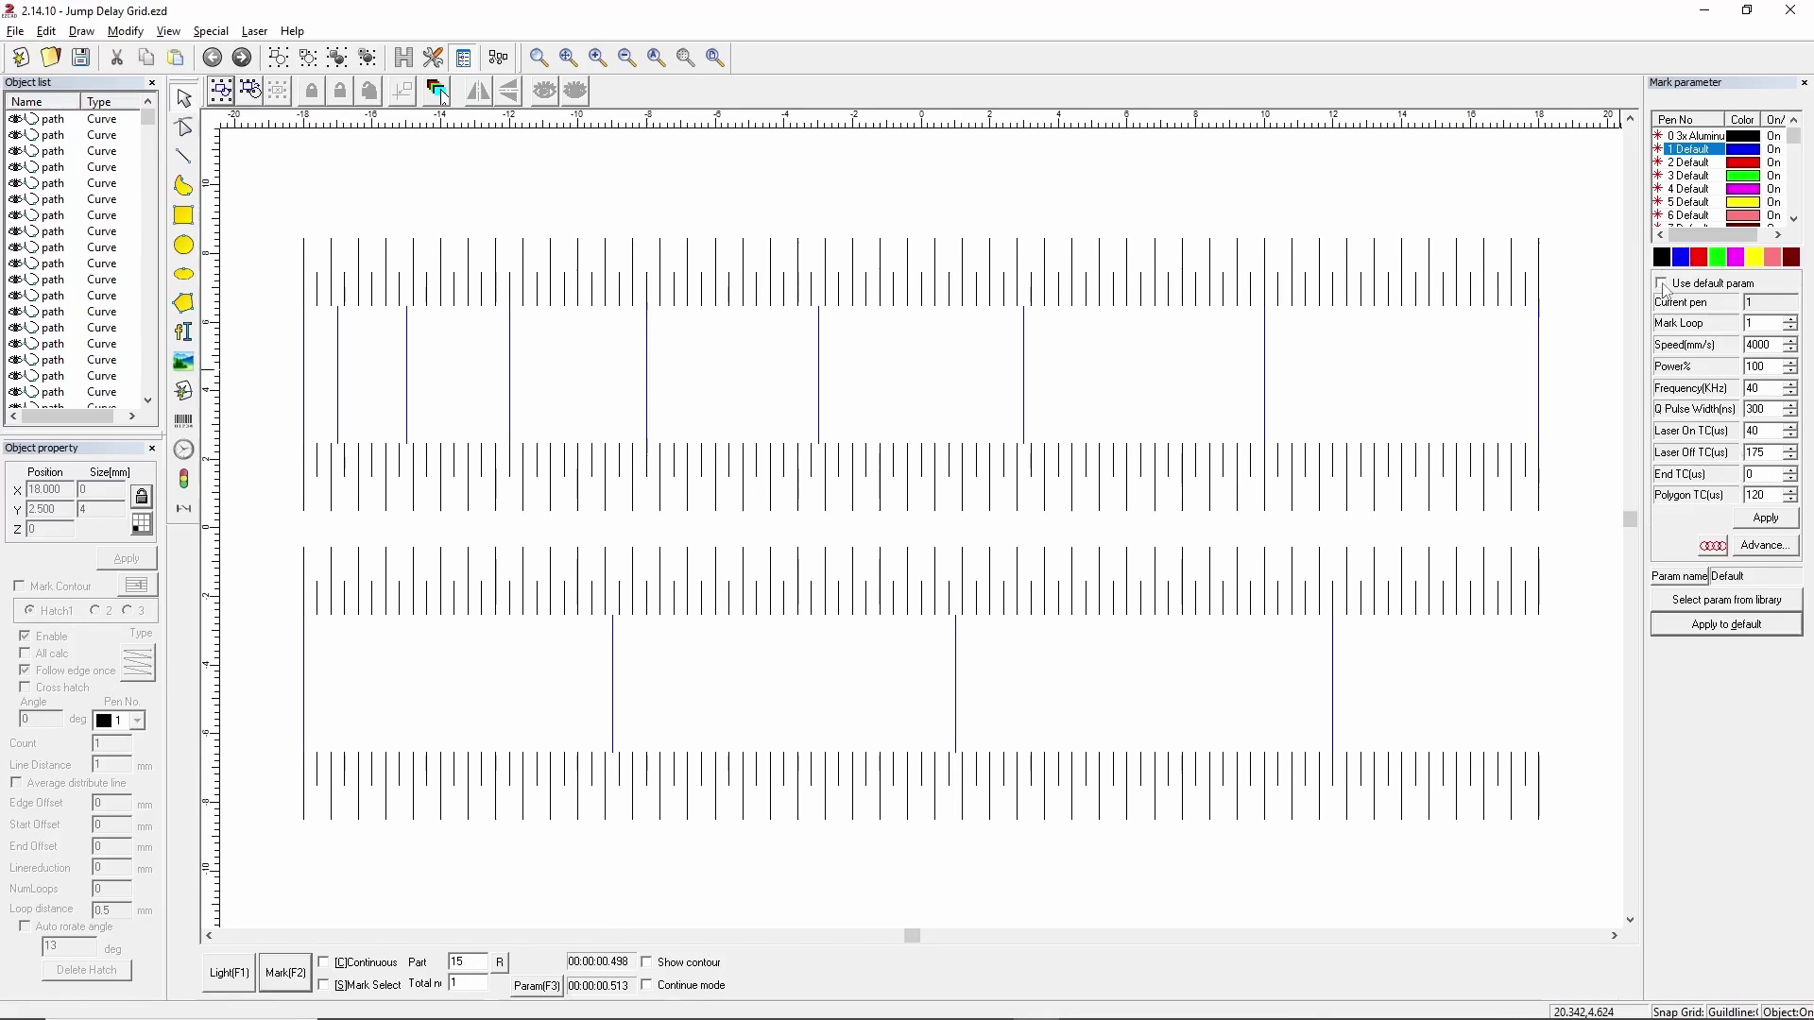
pyautogui.click(1663, 283)
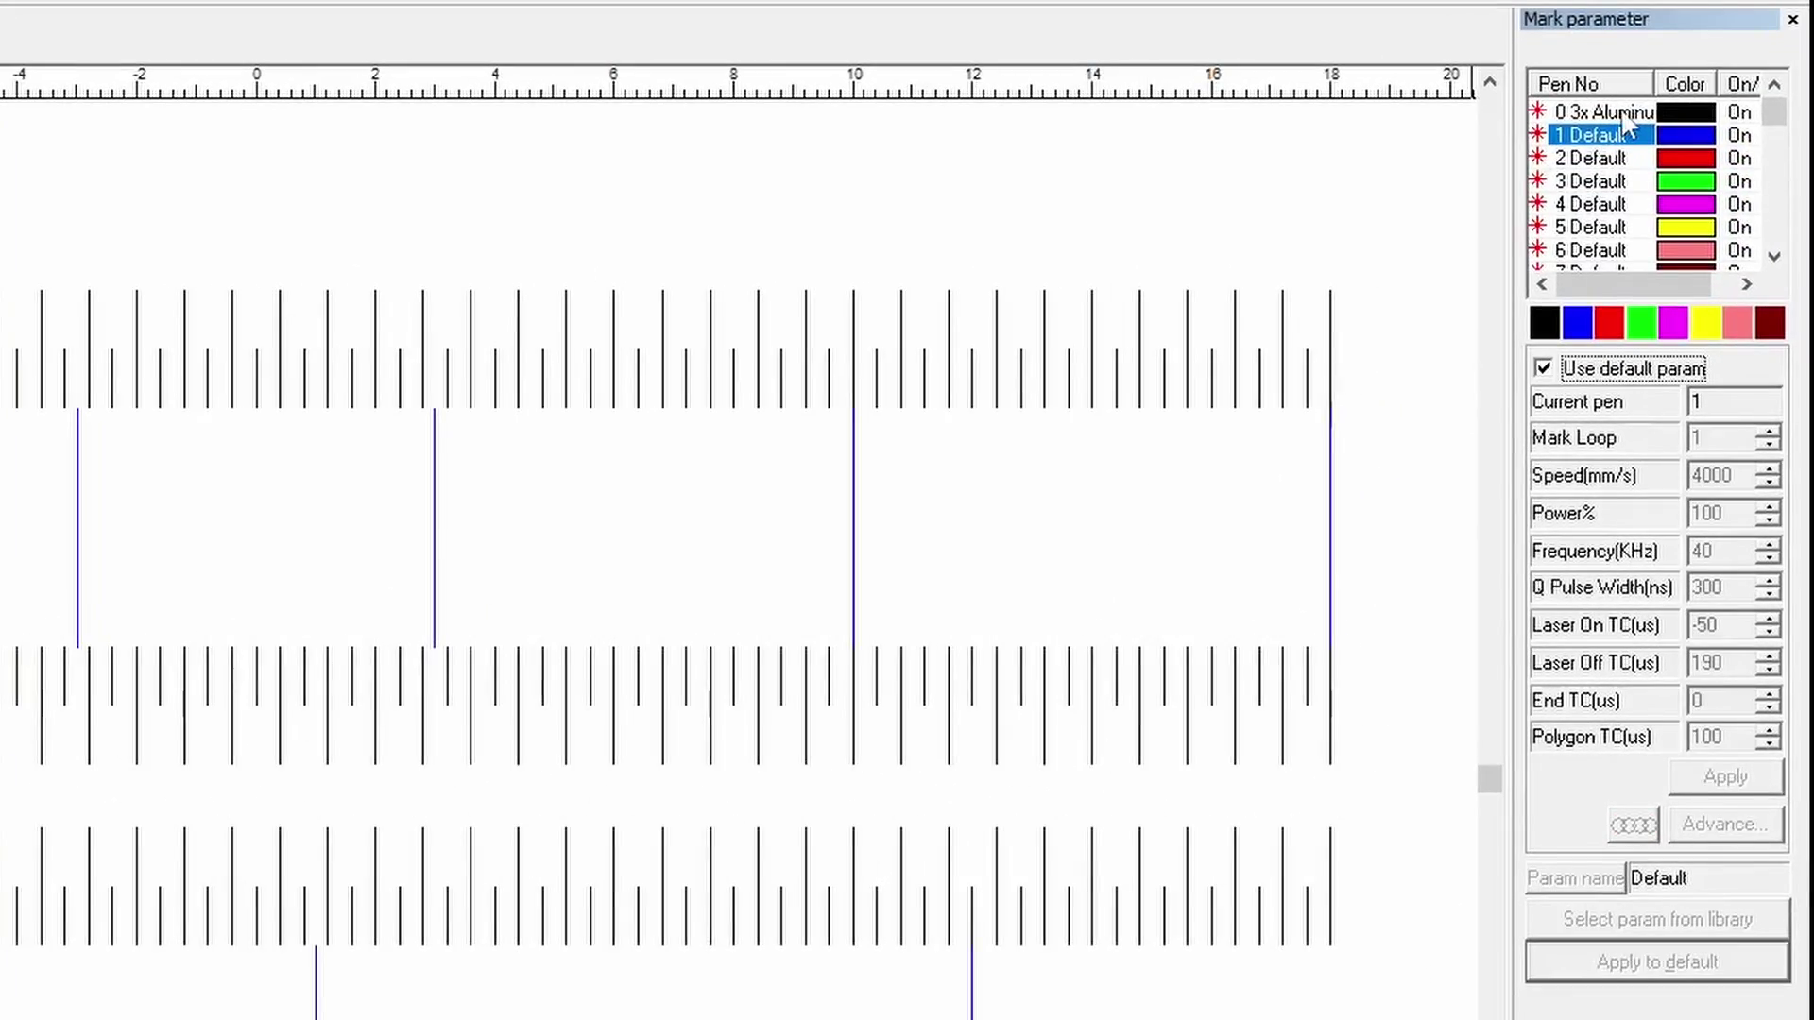
# Give pen 0 Laser On -50, Laser Off 190 and End TC 0, confirming its advanced jump settings
pyautogui.click(1625, 114)
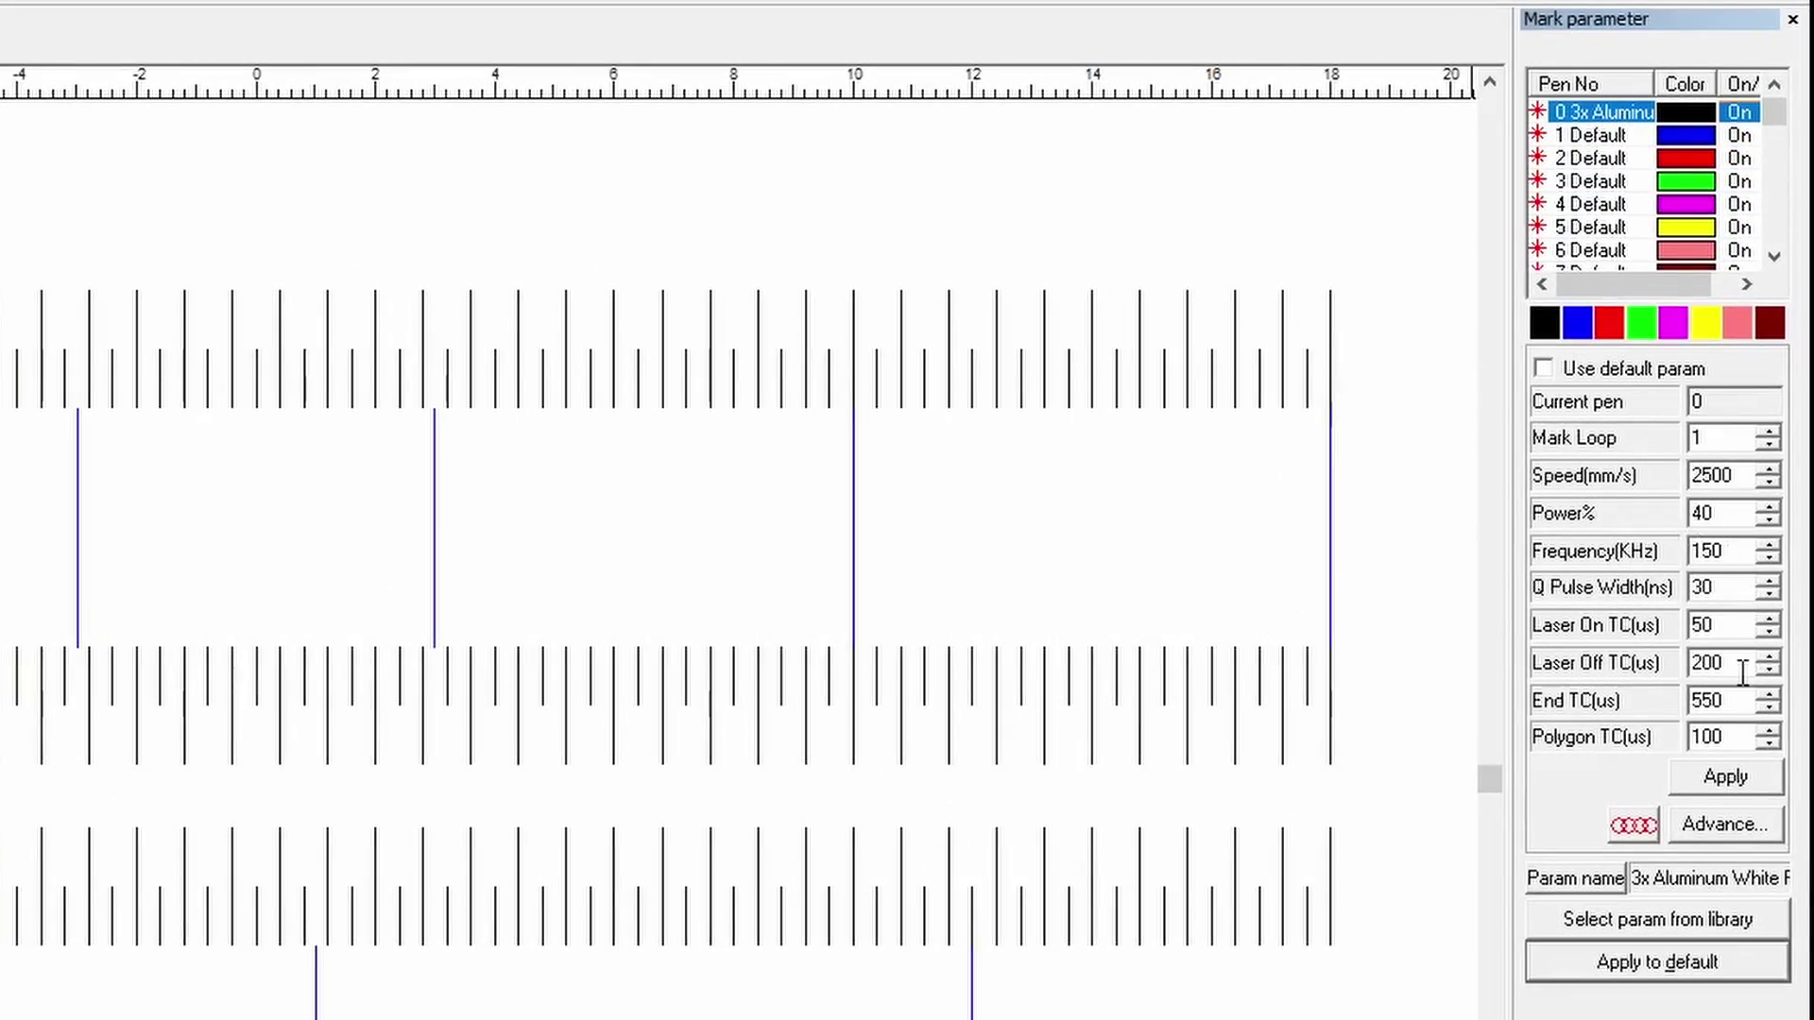
pyautogui.moveTo(1724, 615); pyautogui.dragTo(1606, 623)
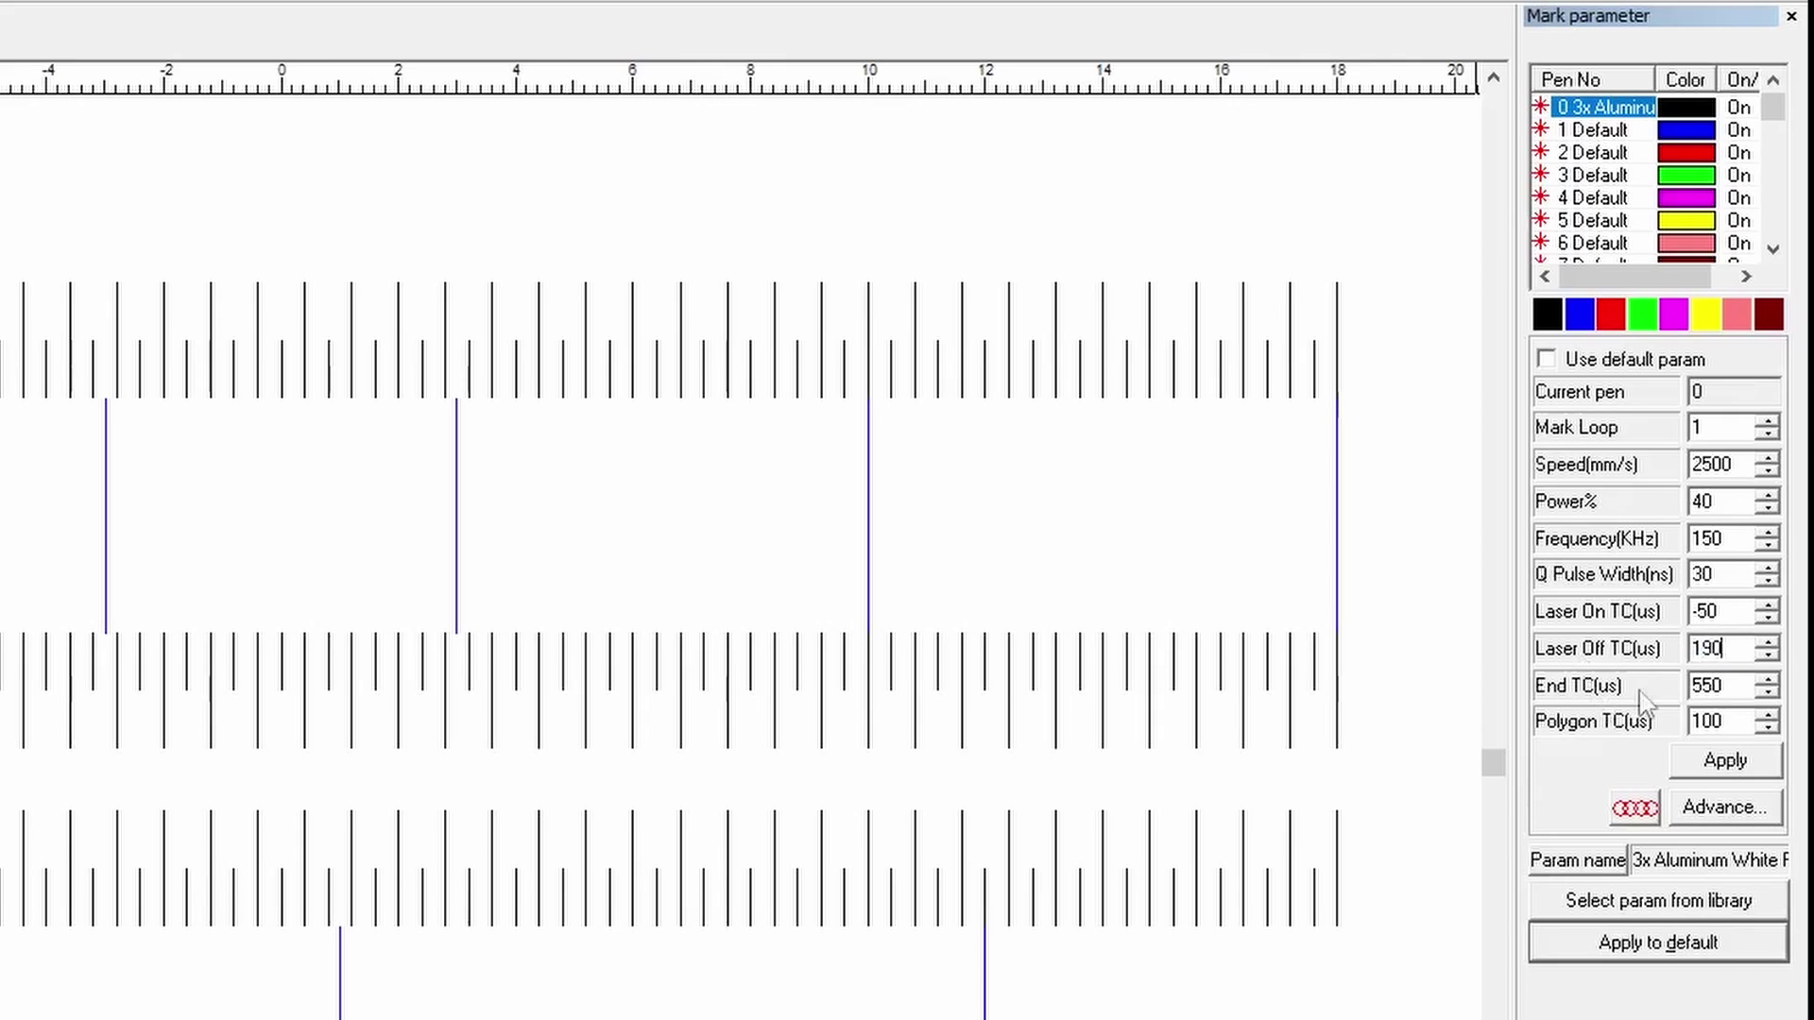
pyautogui.doubleClick(1732, 690)
pyautogui.write('0')
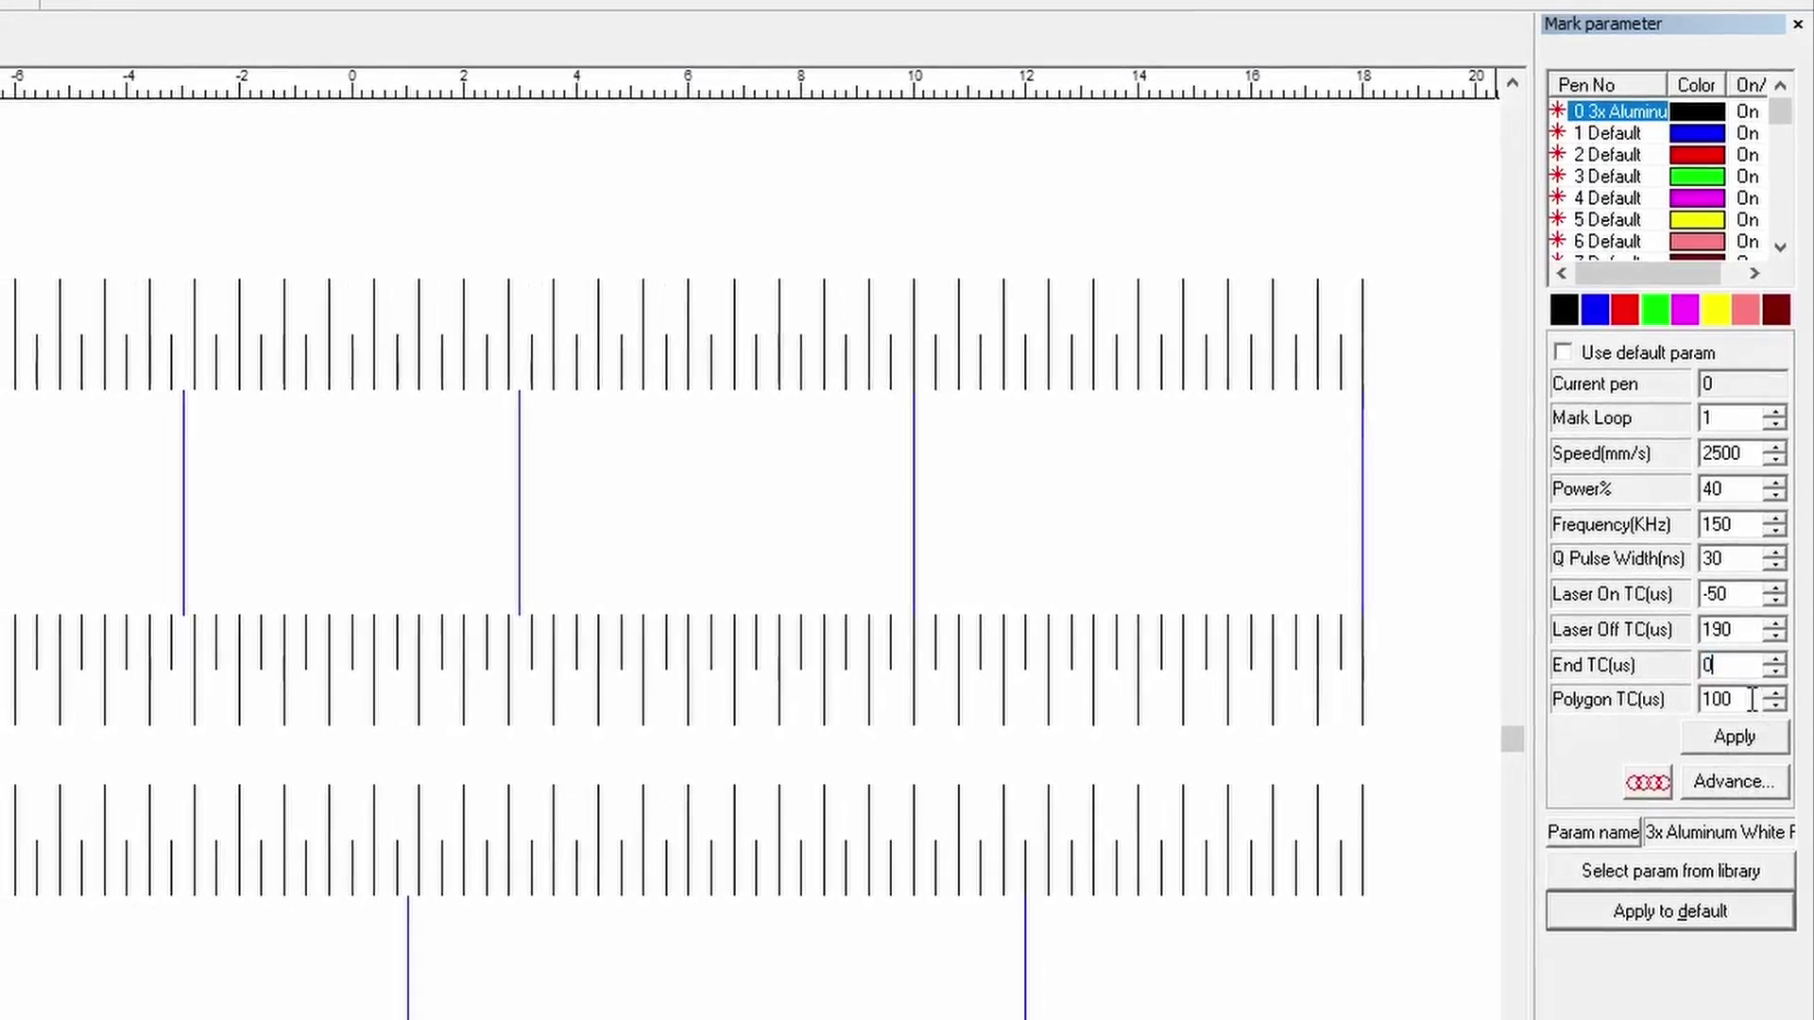
pyautogui.click(1732, 774)
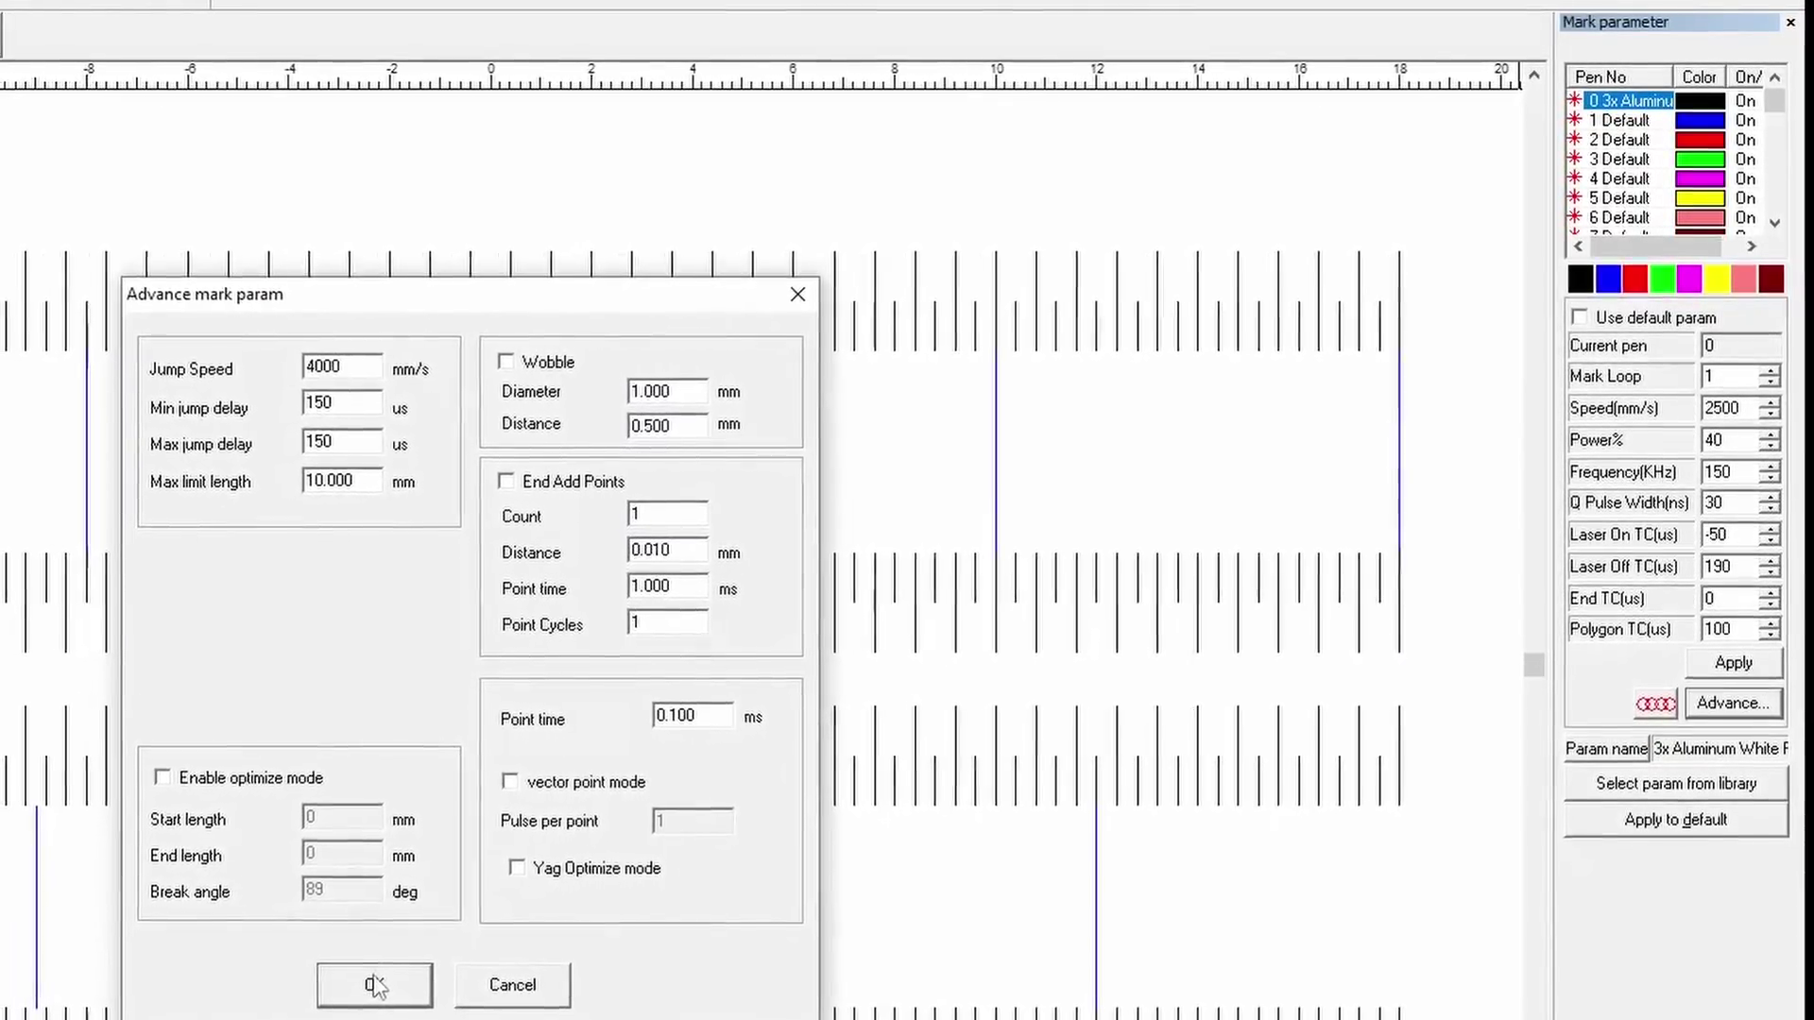
pyautogui.click(339, 1007)
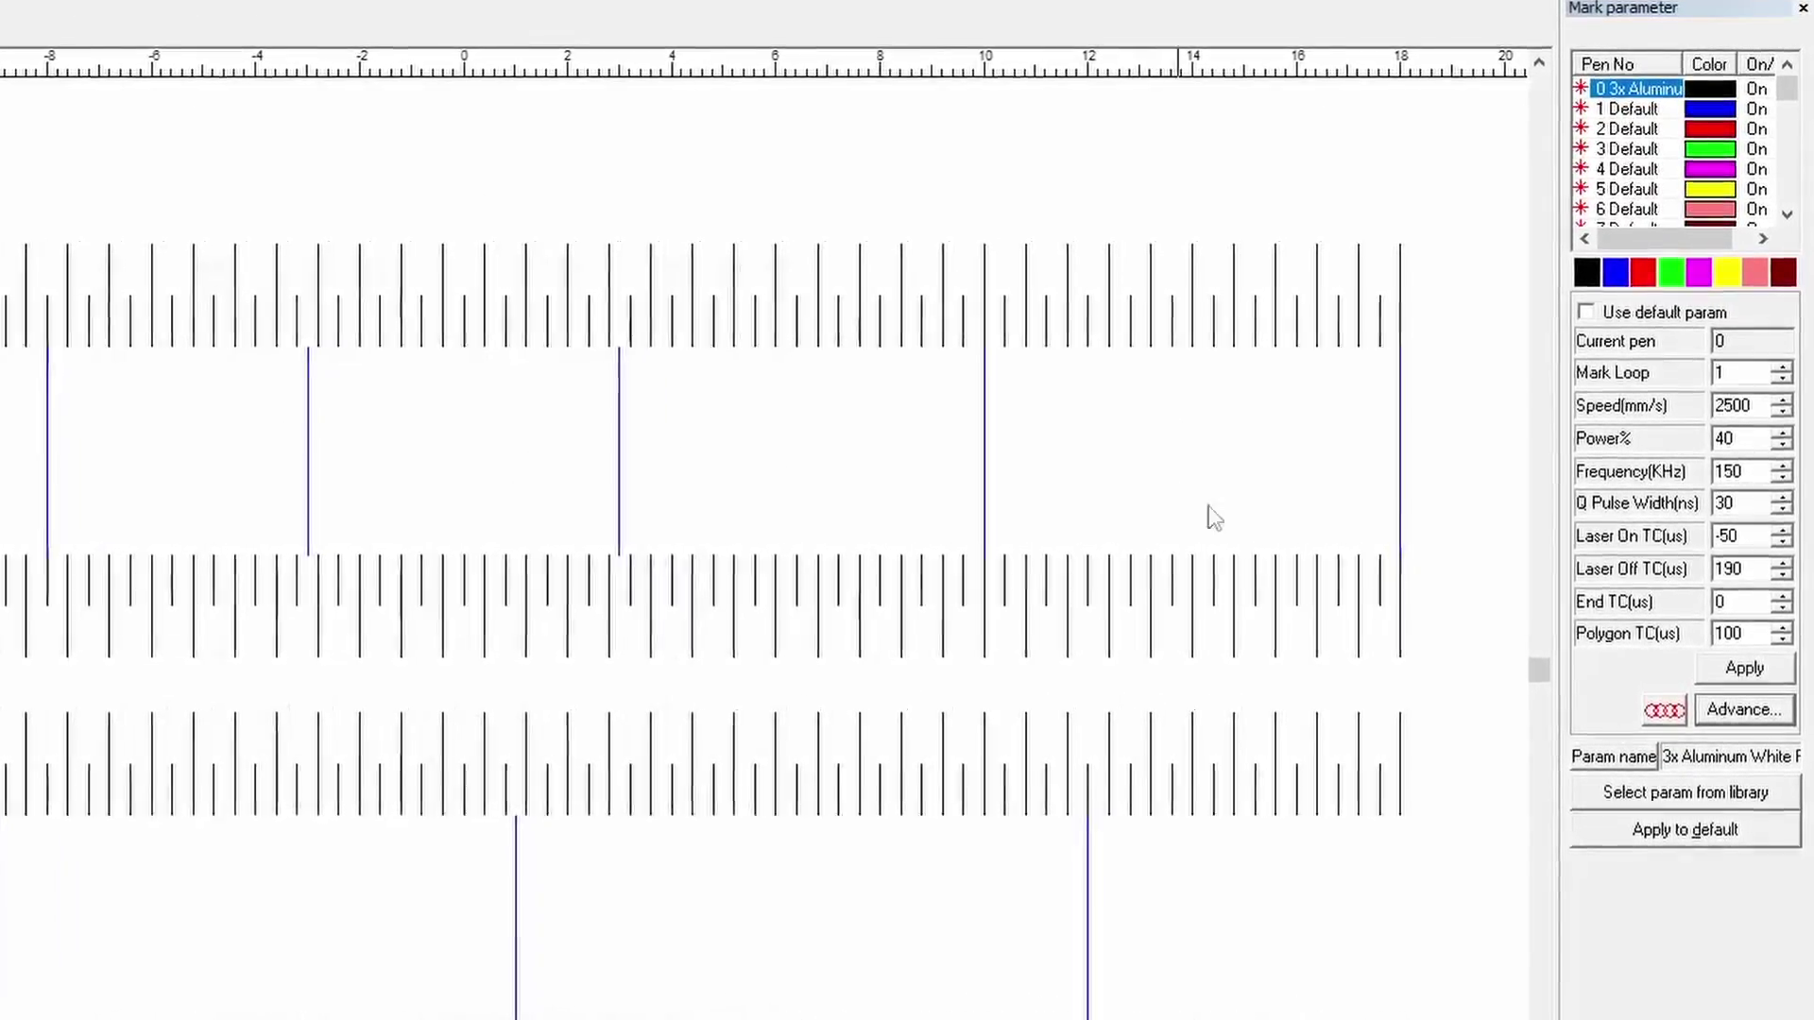
# Untick Use default param so pen 1 keeps its own parameters
pyautogui.click(1613, 274)
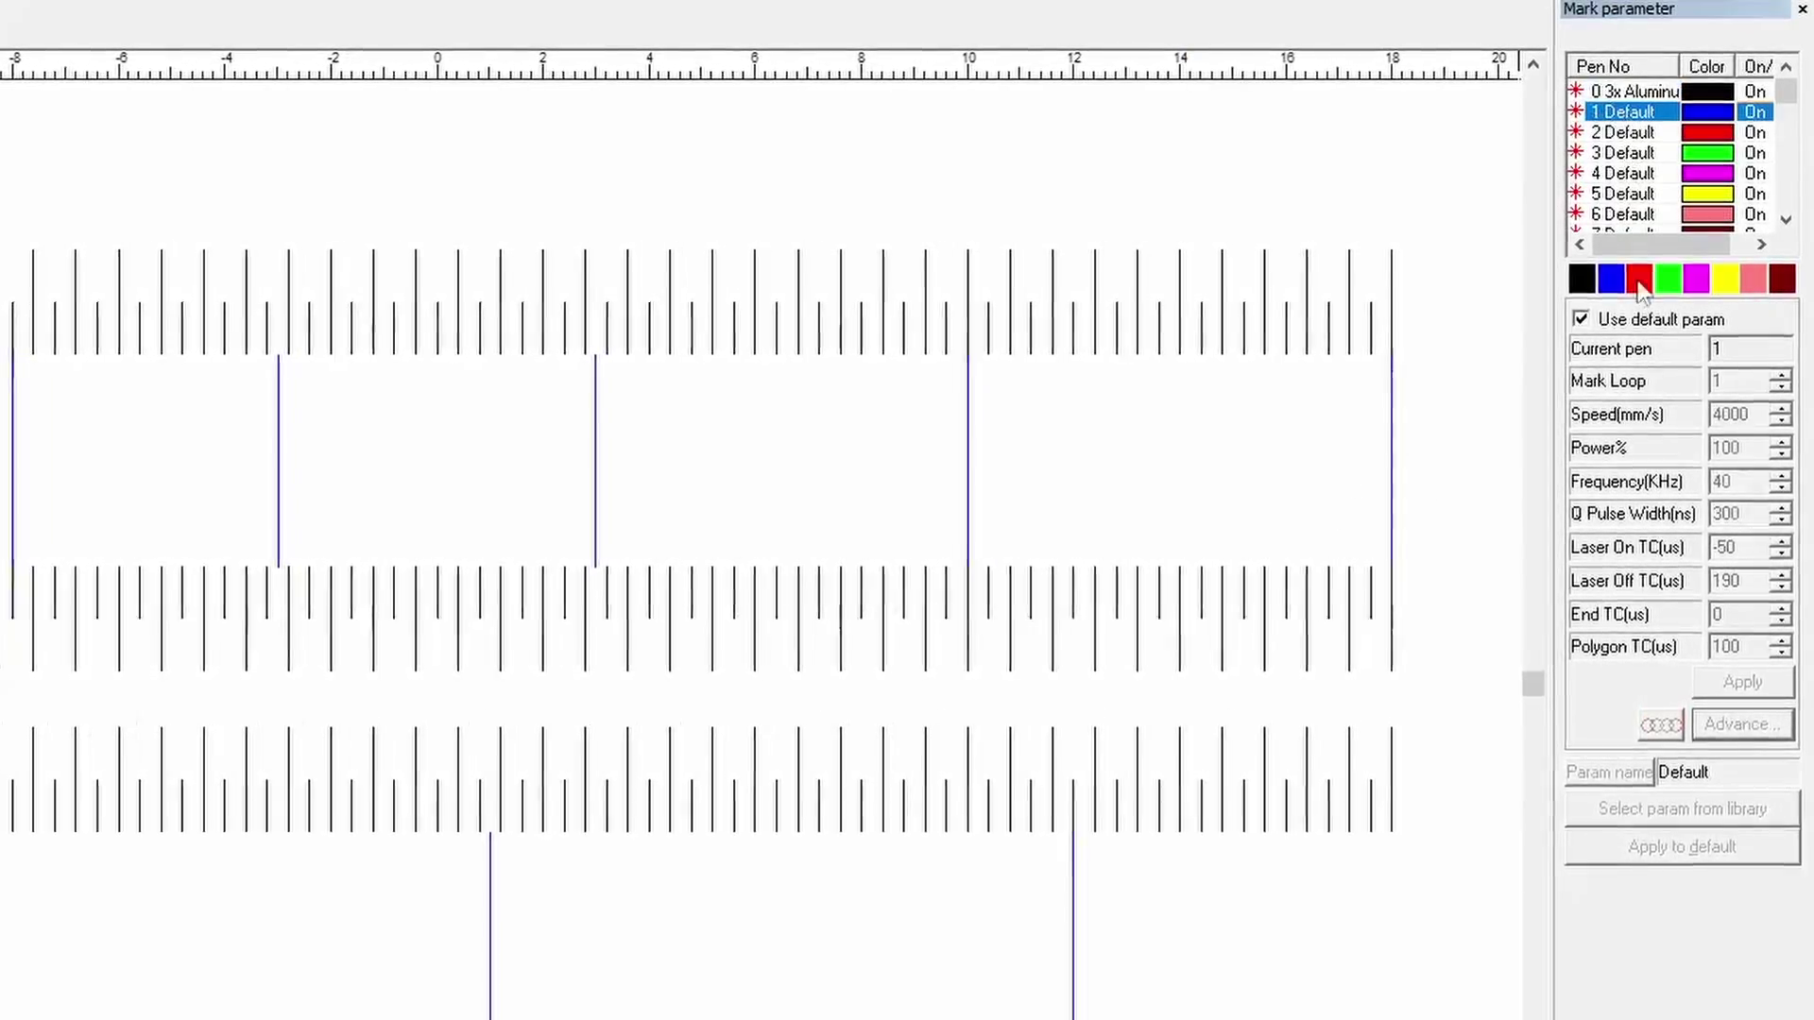
pyautogui.click(1653, 323)
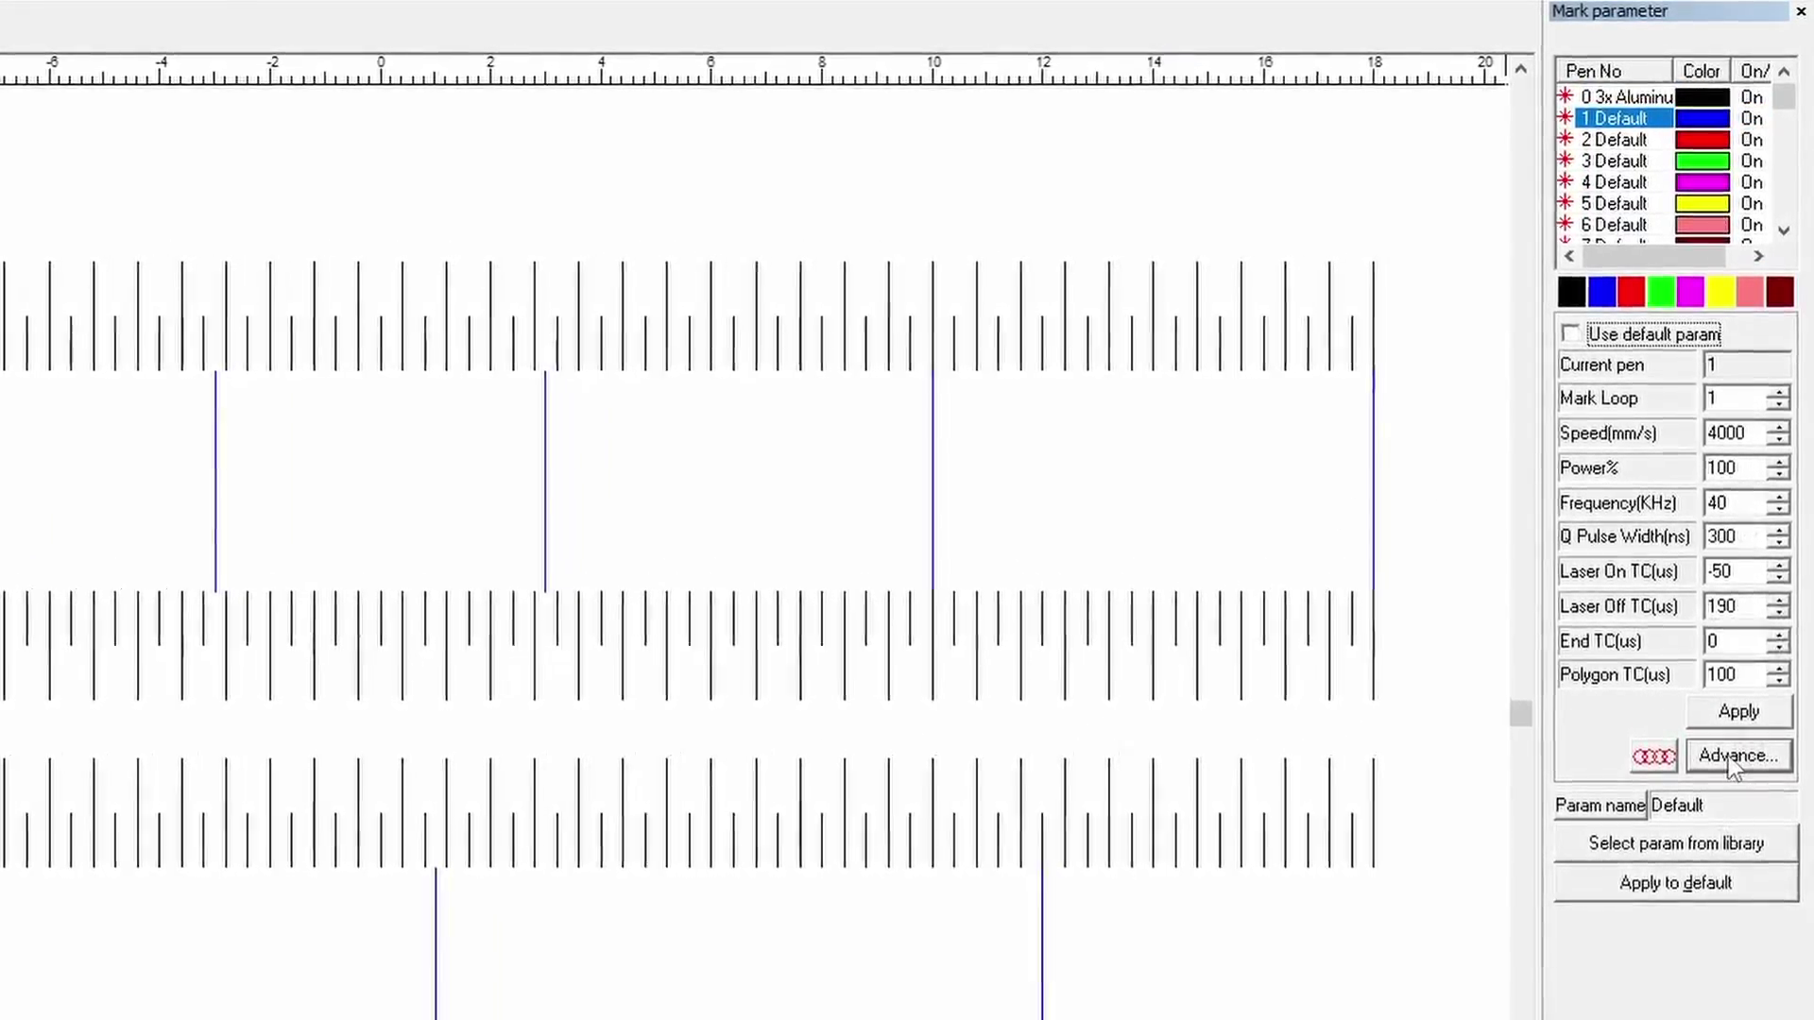
pyautogui.click(1734, 753)
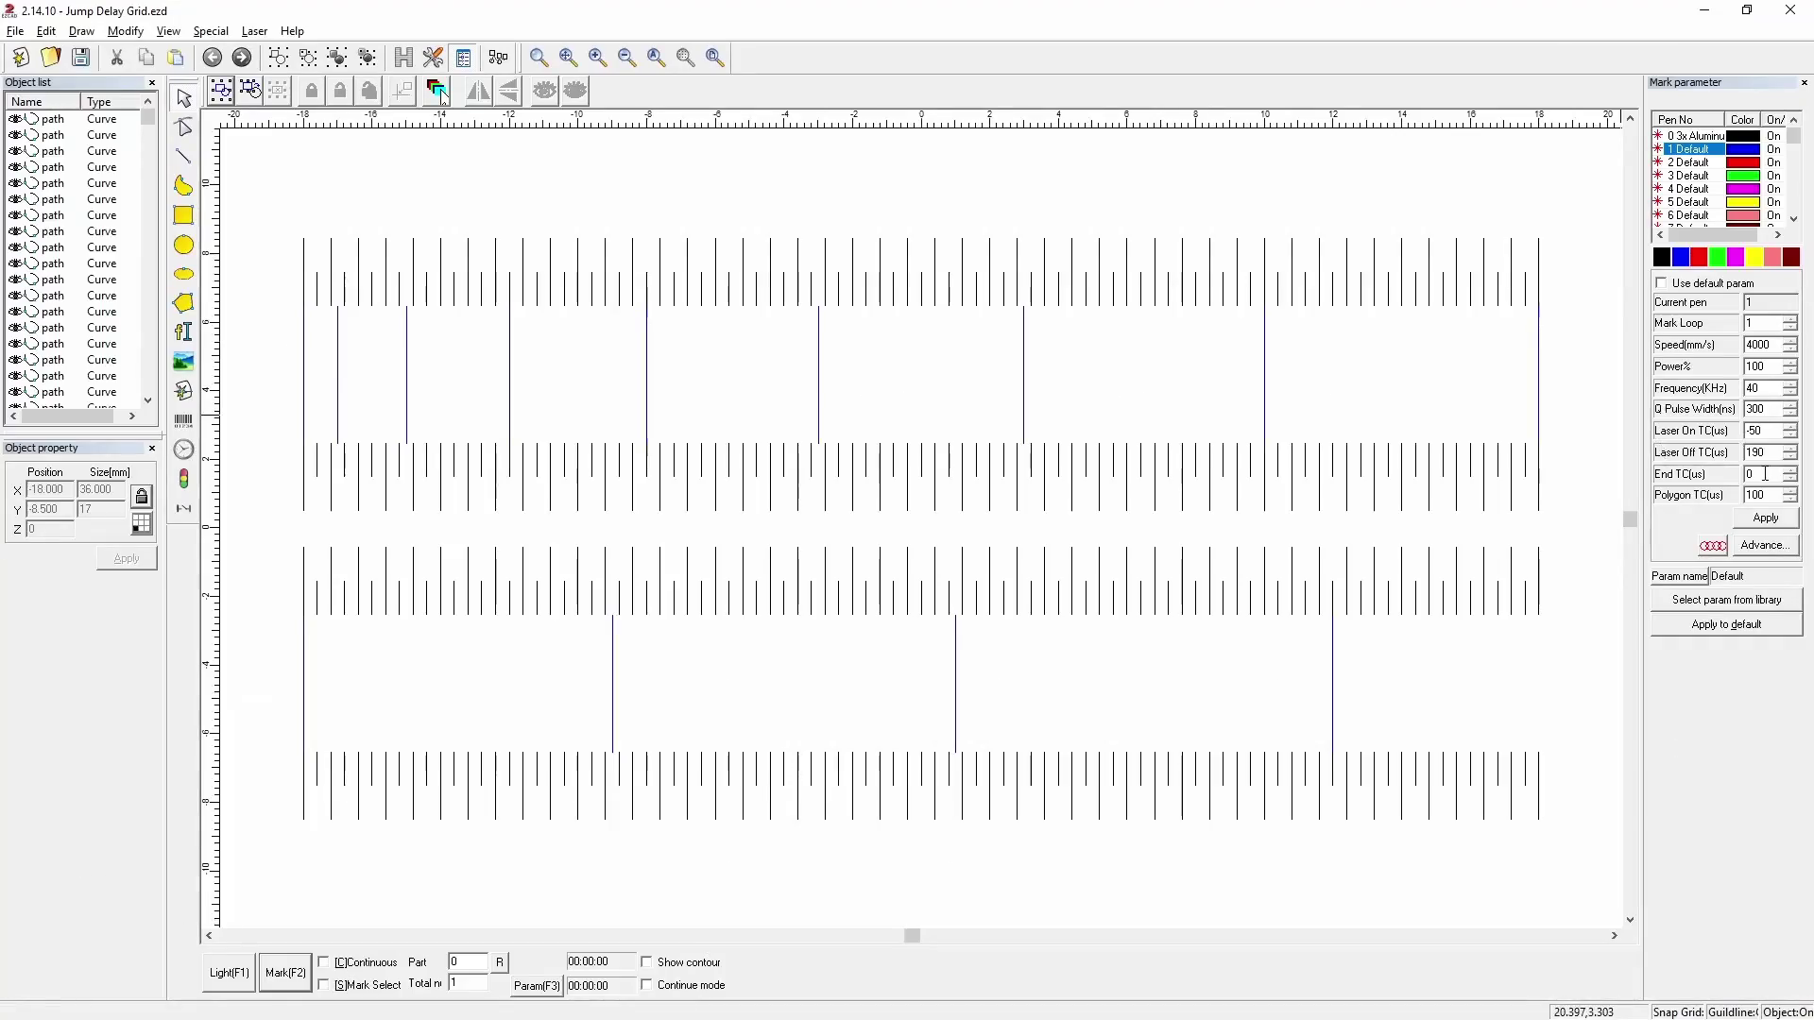
# Adjust pen 1's End TC and Min jump delay, then save its parameters as the defaults
pyautogui.moveTo(1766, 474); pyautogui.dragTo(1738, 477)
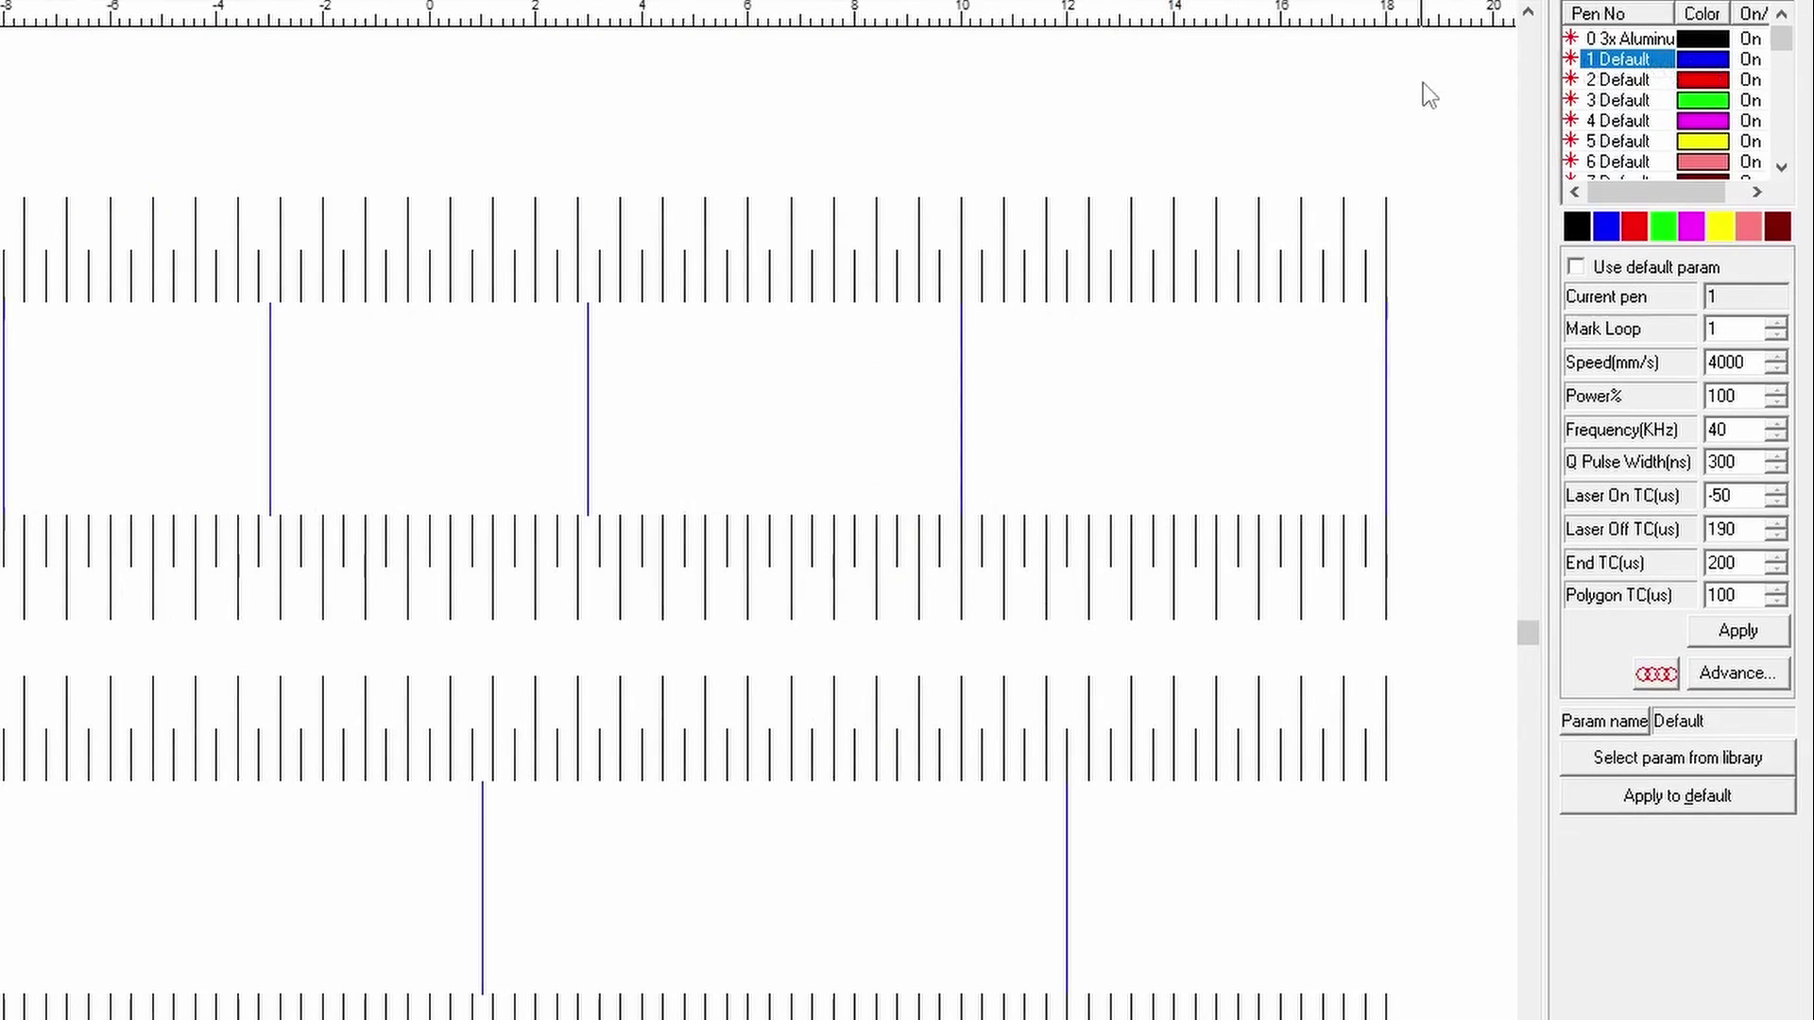
pyautogui.click(1604, 60)
pyautogui.click(1739, 674)
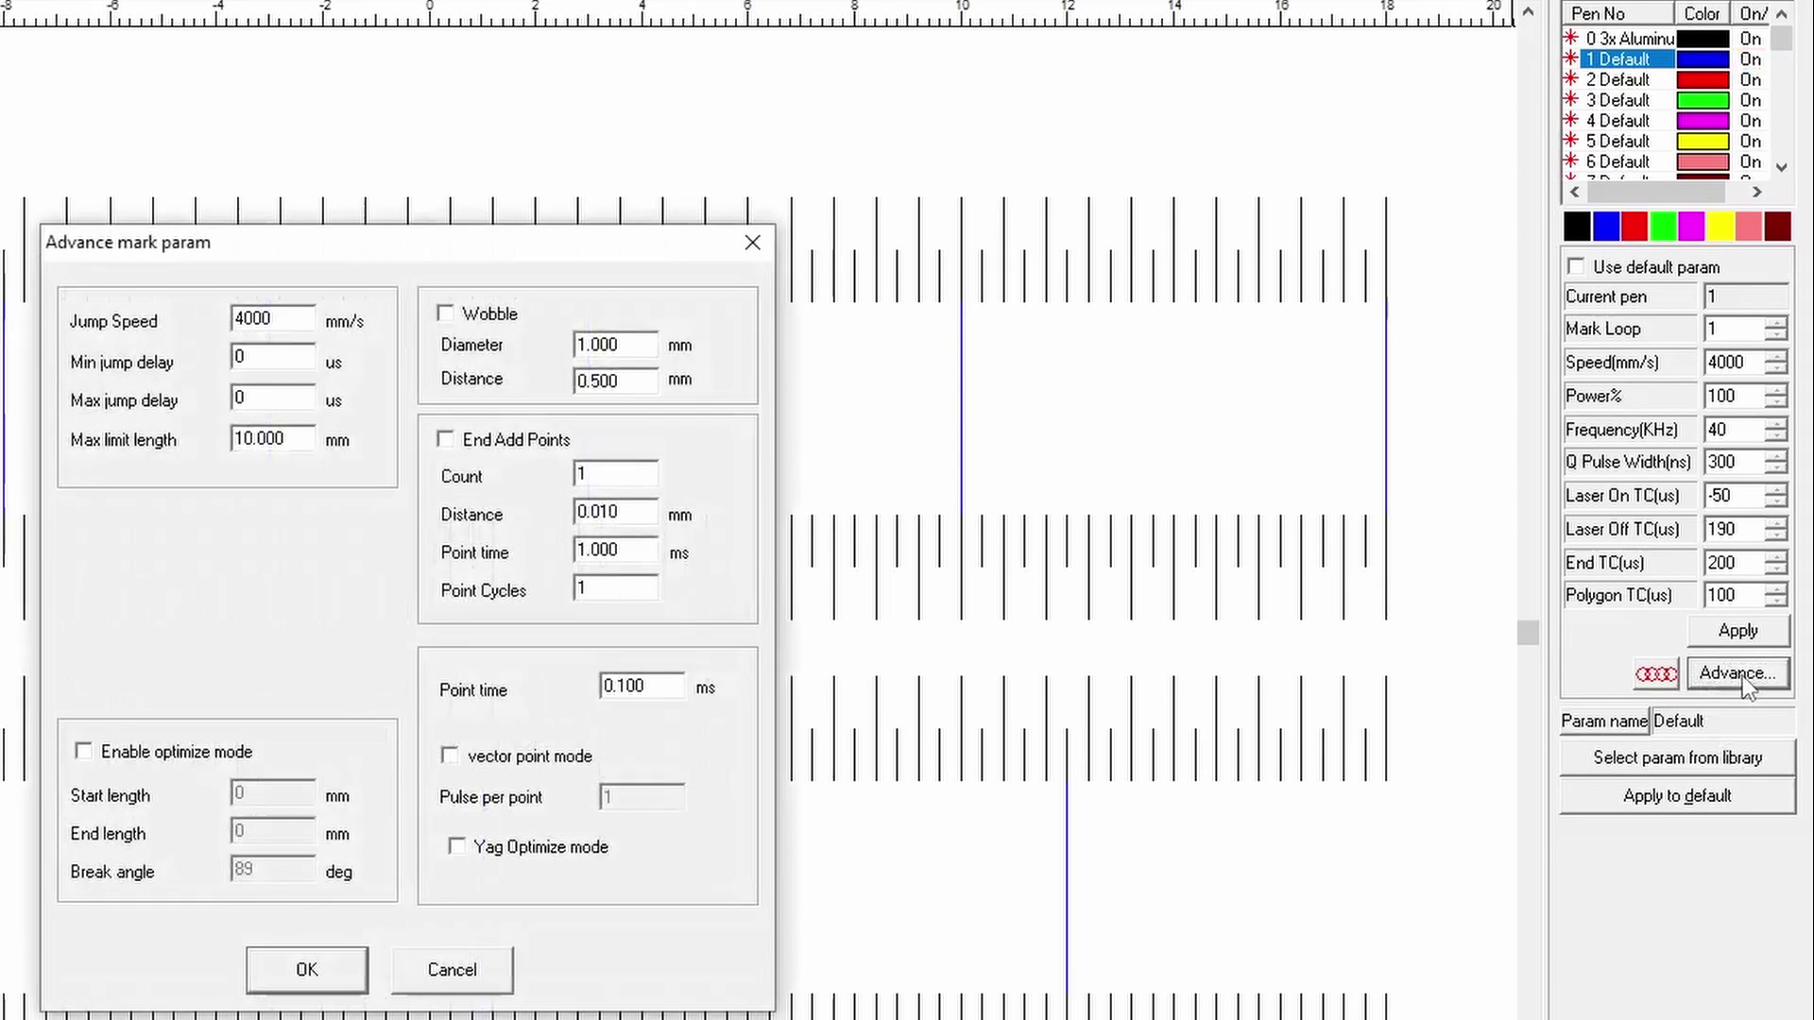
pyautogui.moveTo(267, 362); pyautogui.dragTo(189, 363)
pyautogui.click(312, 973)
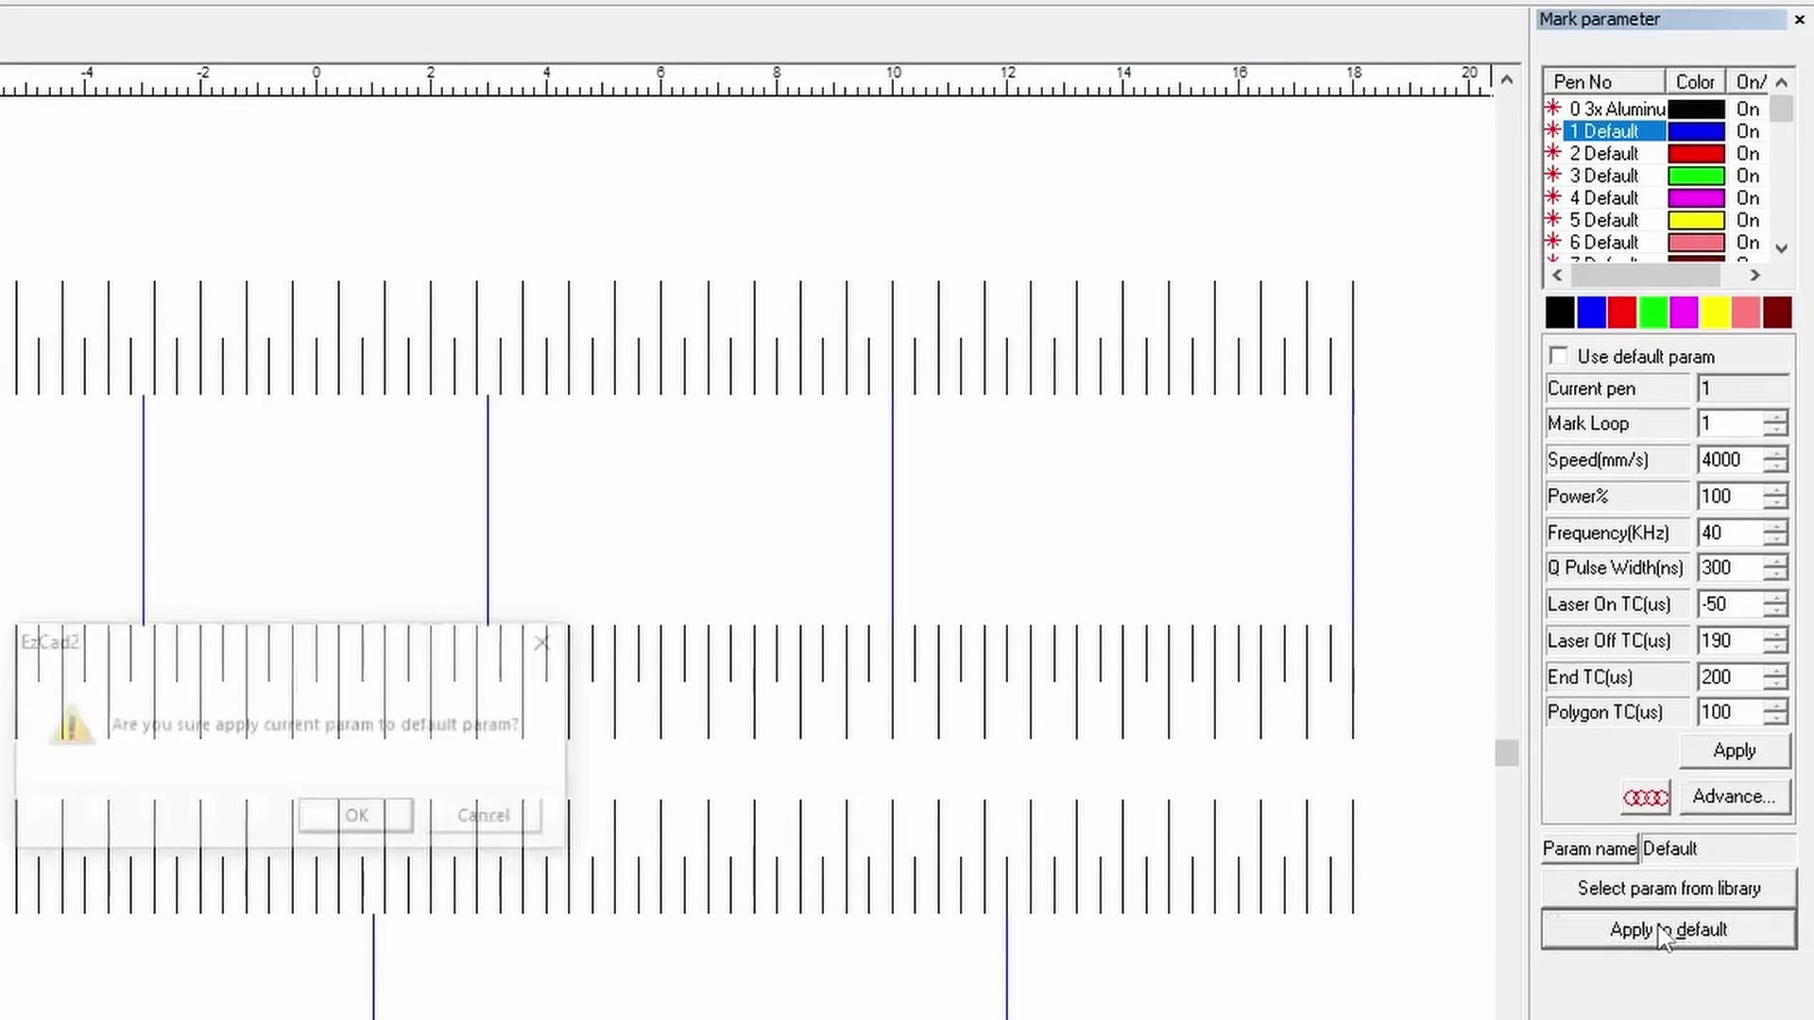
pyautogui.click(356, 822)
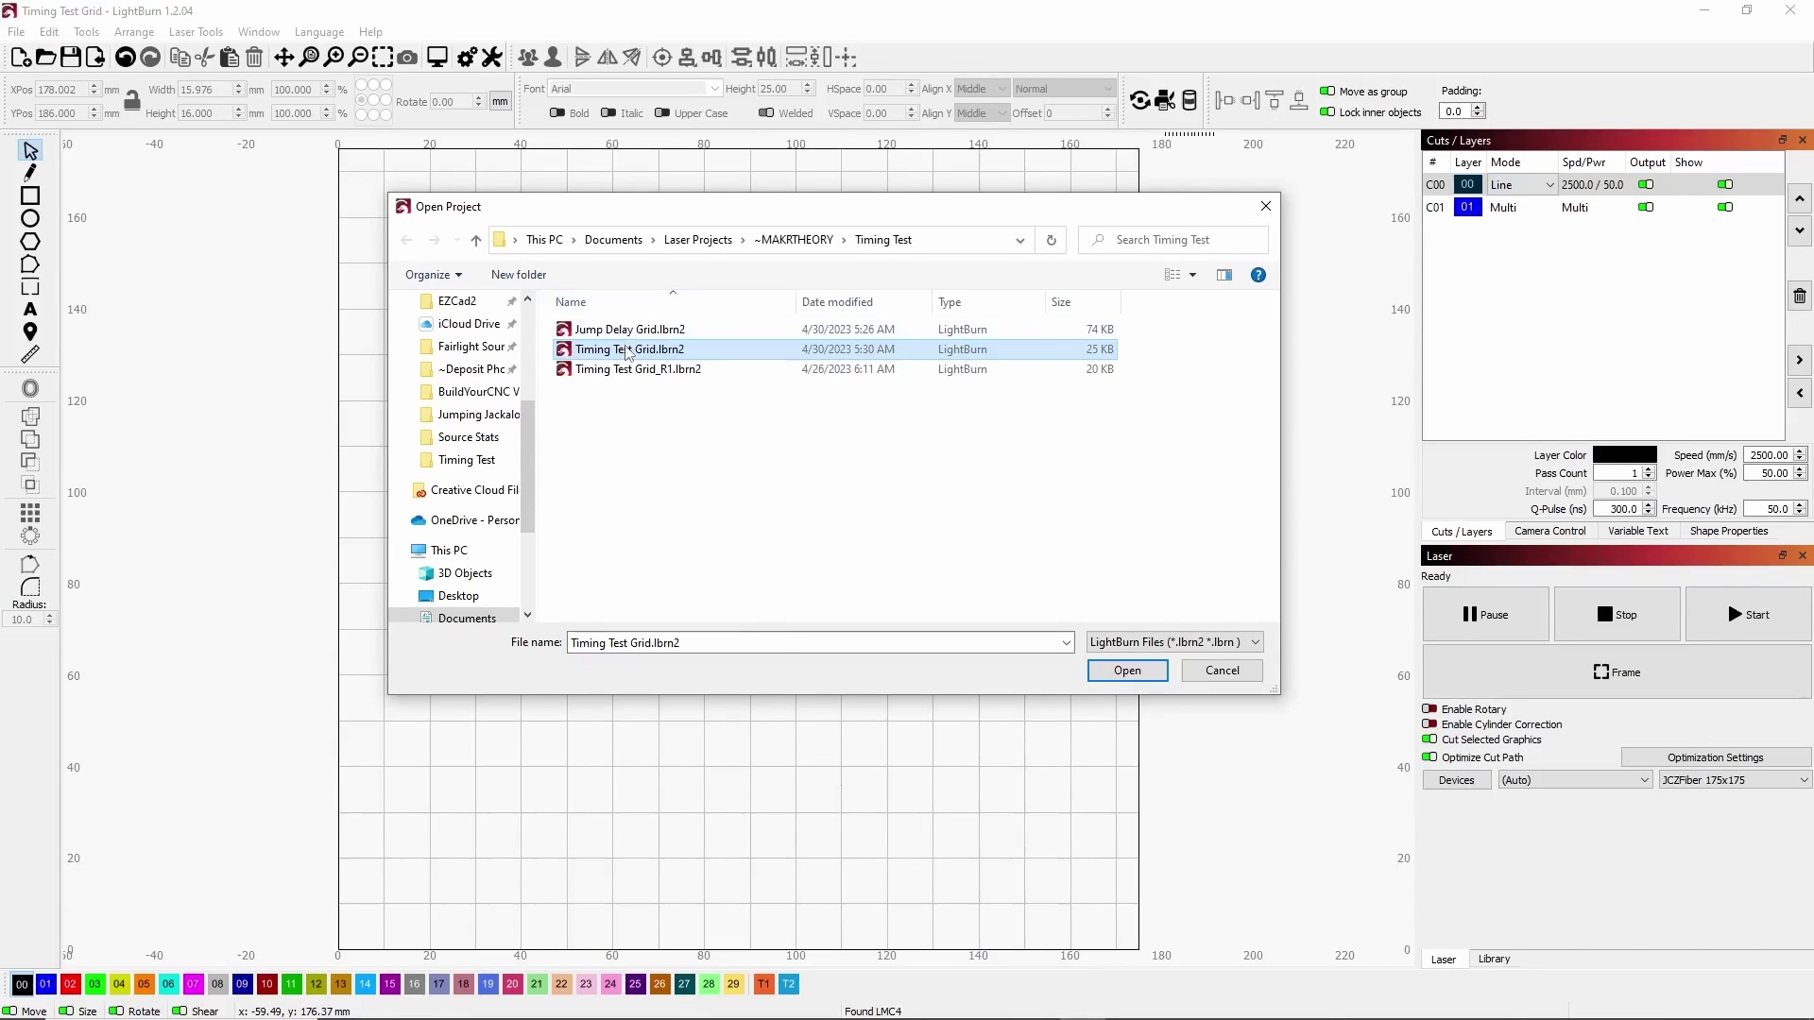
# Open Timing Test Grid.lbrn2, page-centre the grid, and select the JCZFiber 300x300 device
pyautogui.click(1127, 670)
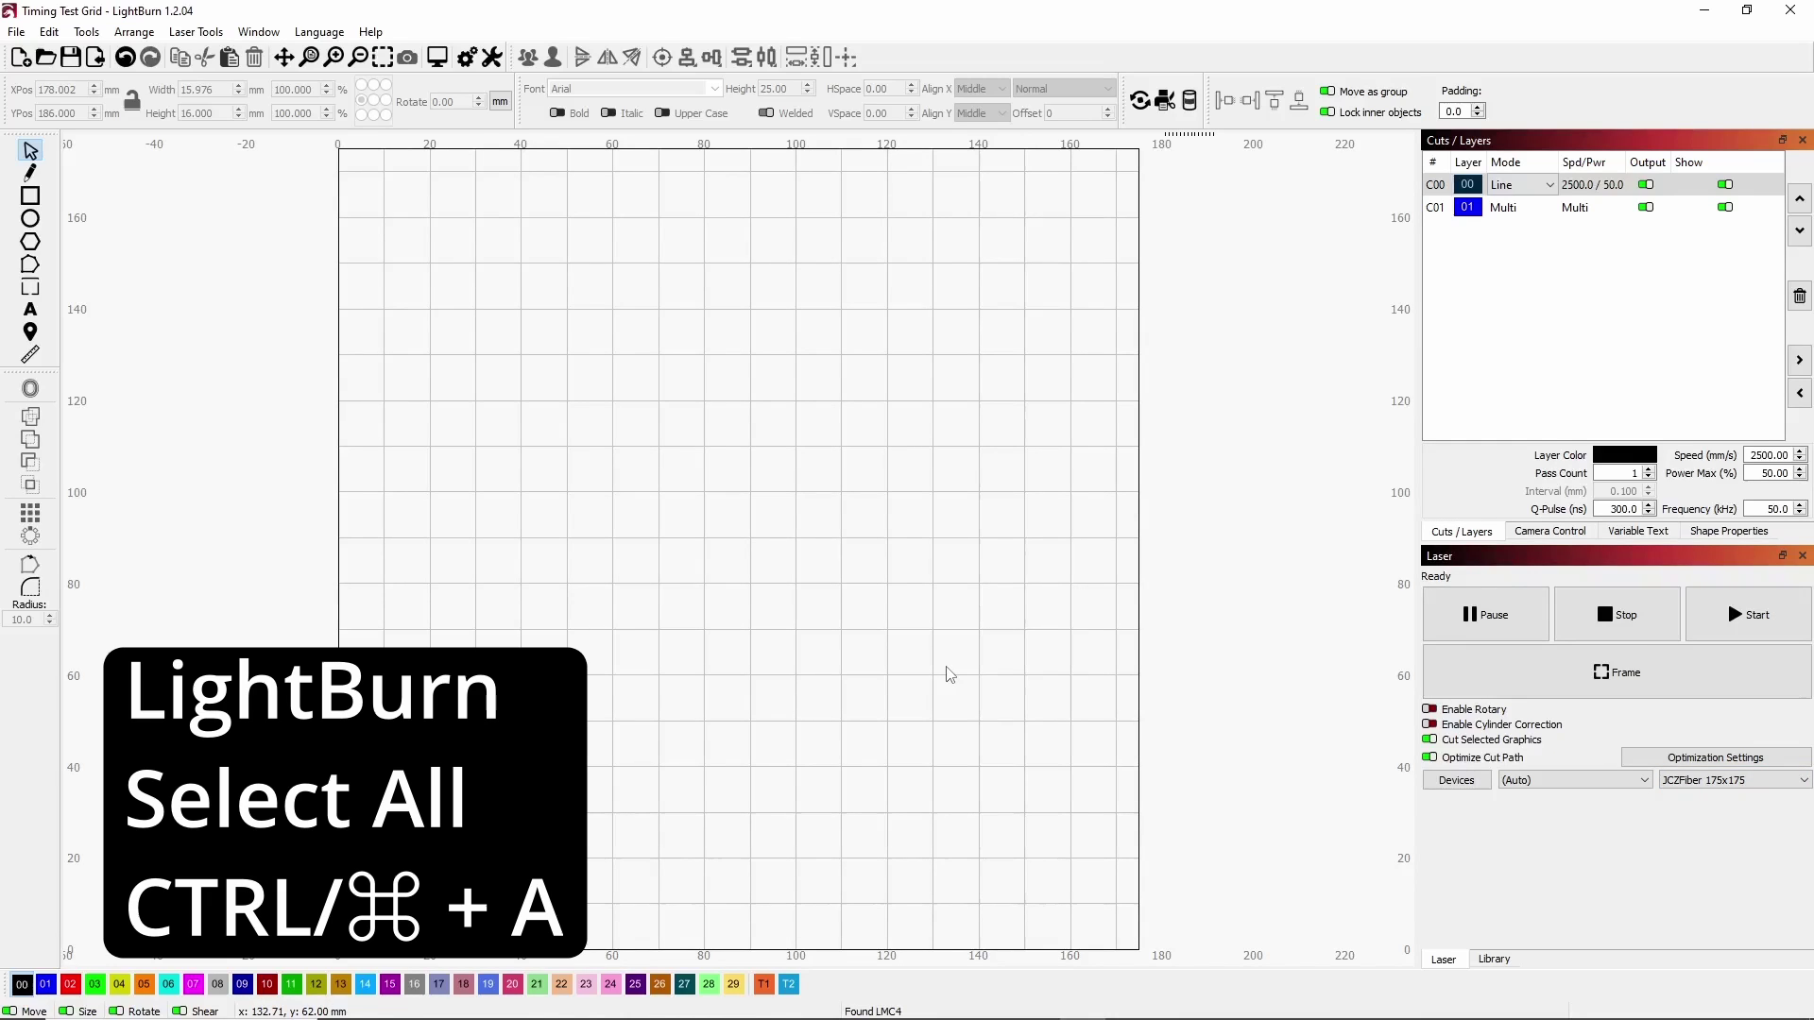
pyautogui.hotkey('ctrl', 'a')
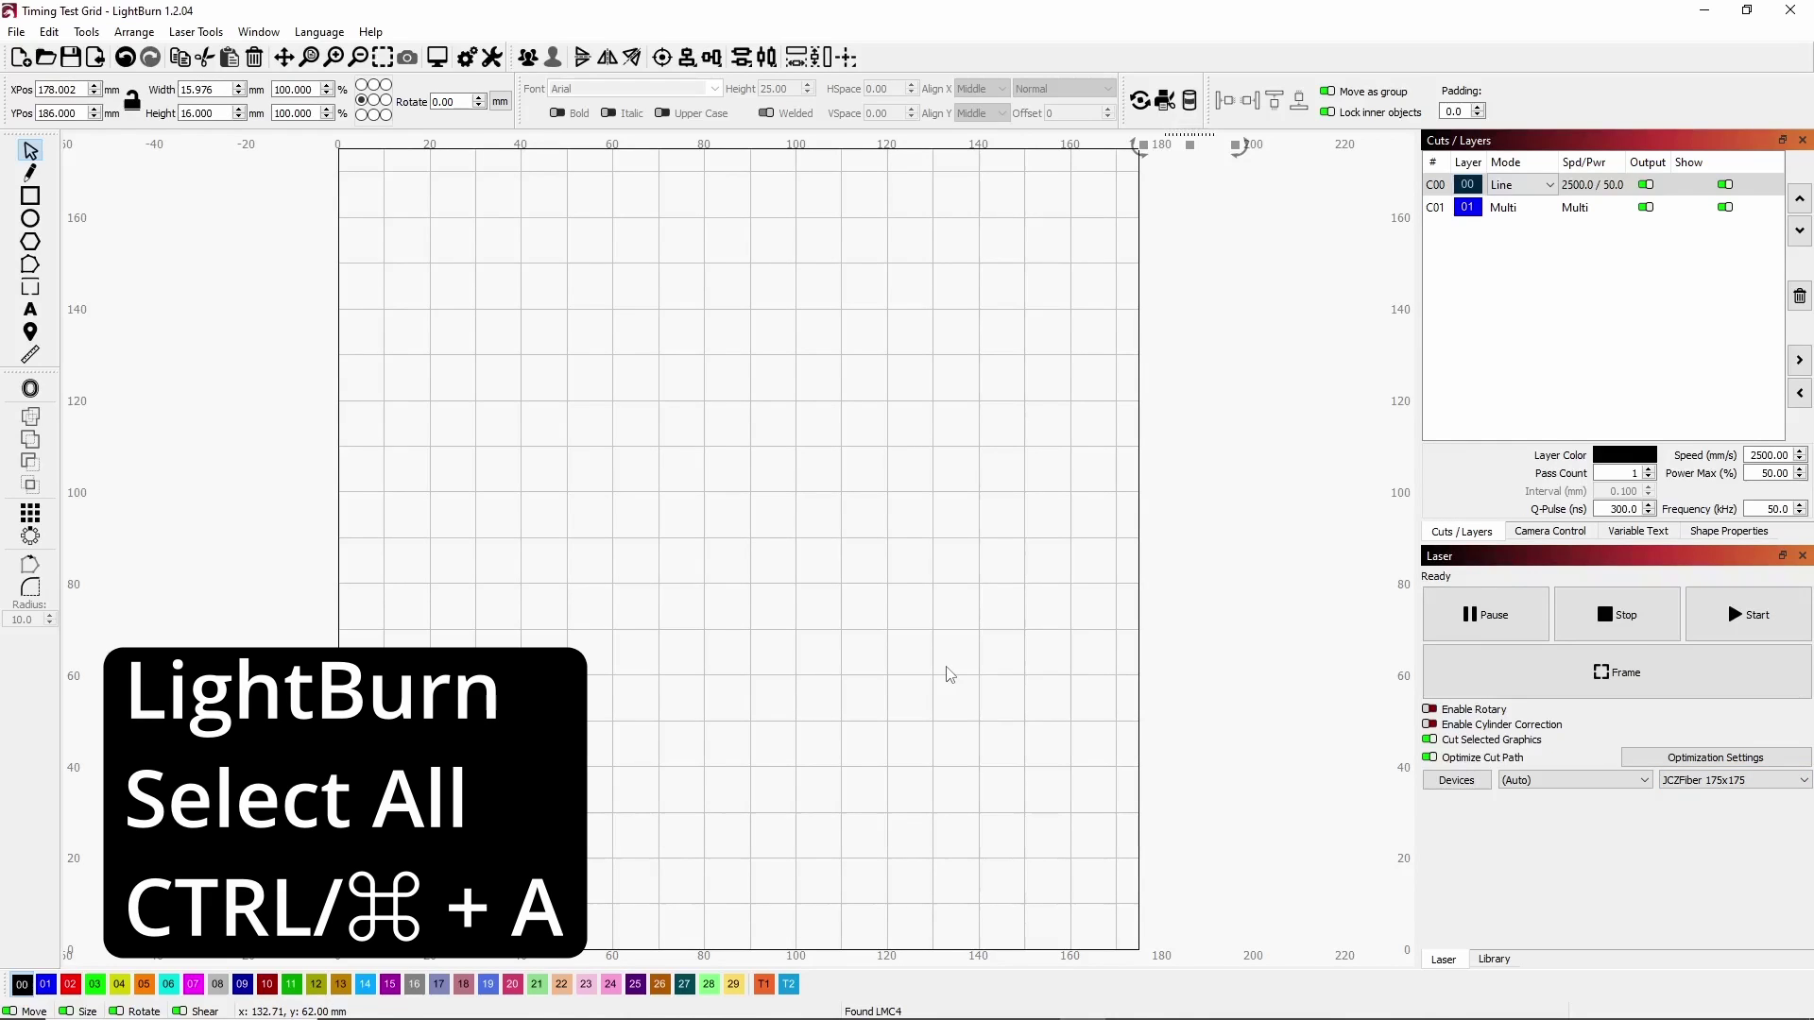
pyautogui.press('p')
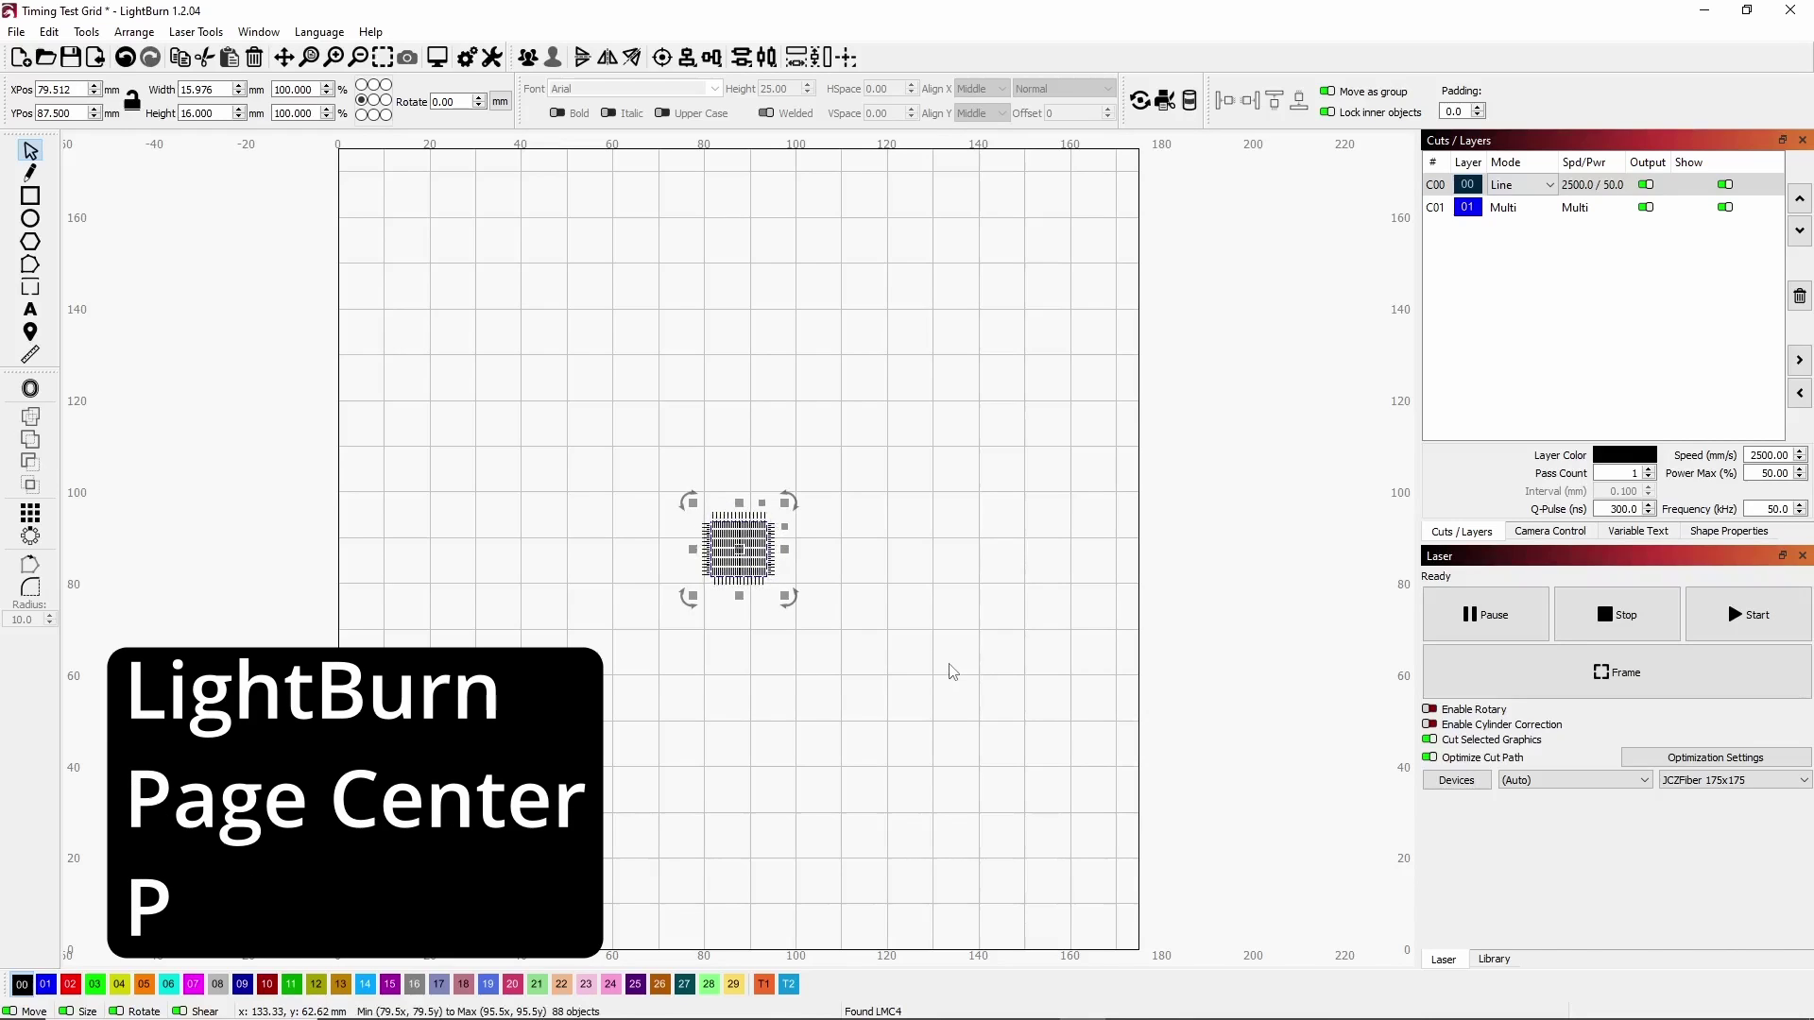
pyautogui.click(952, 671)
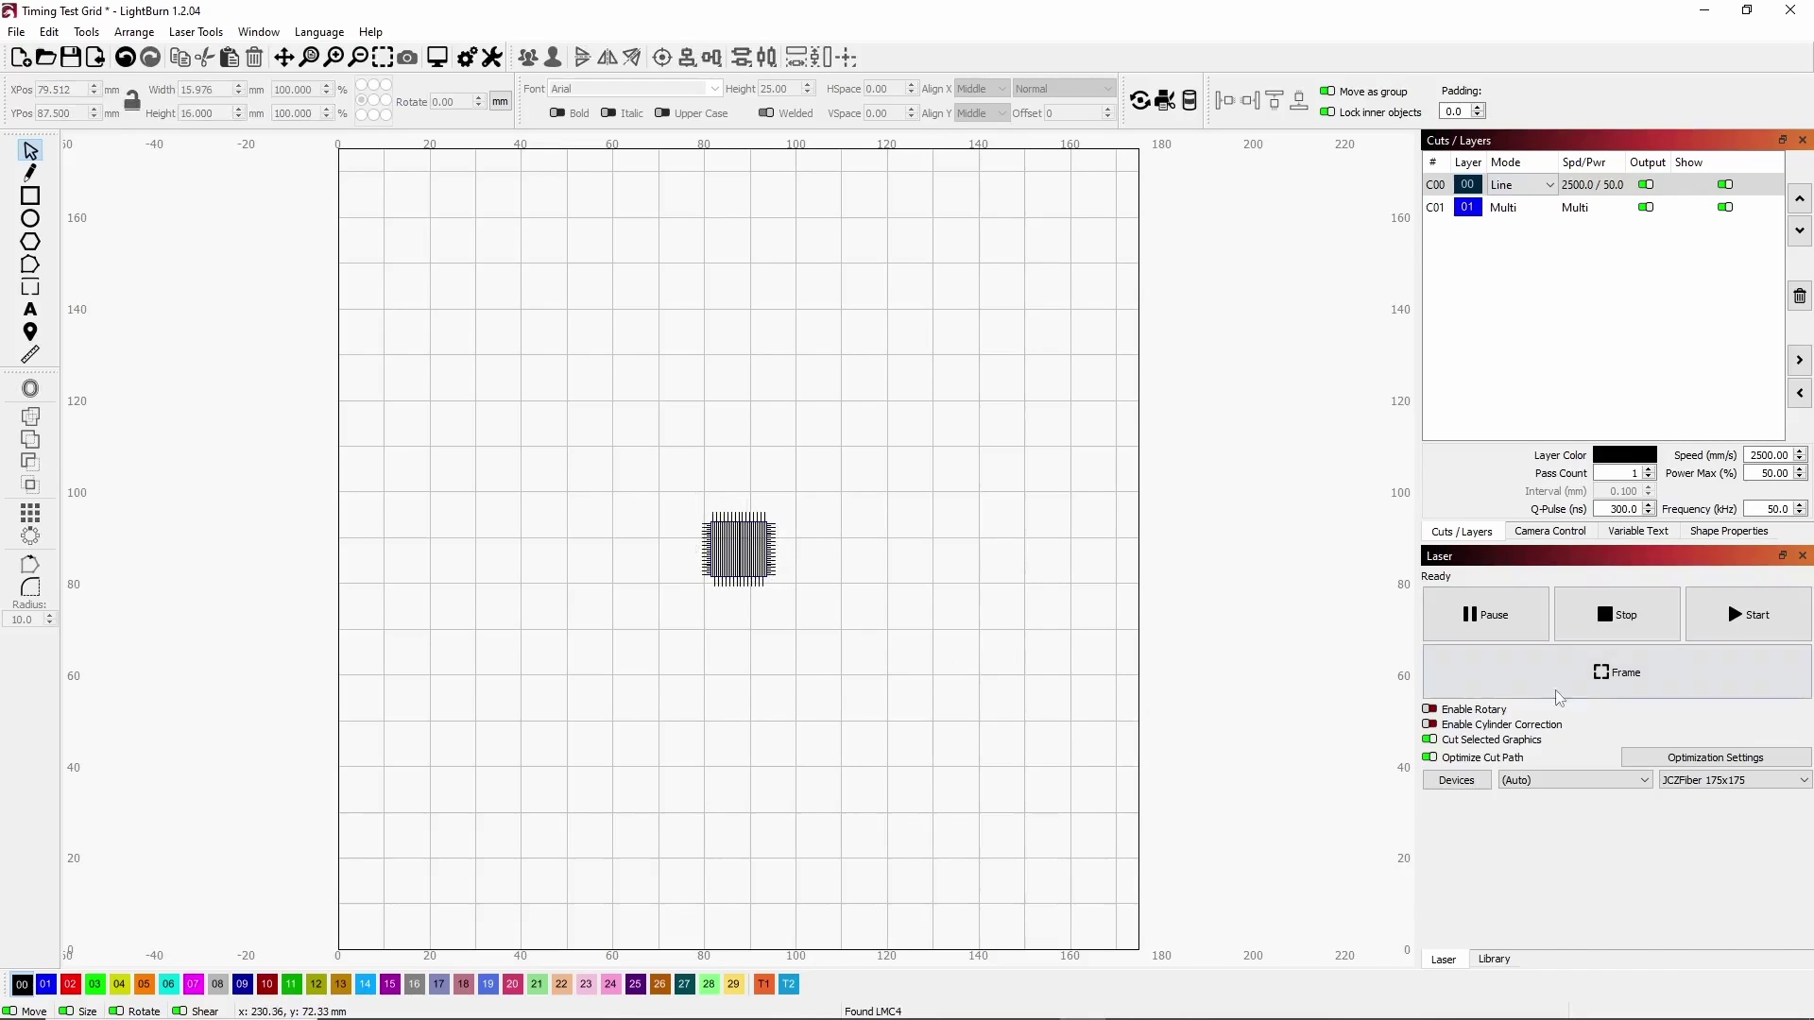
pyautogui.click(1738, 780)
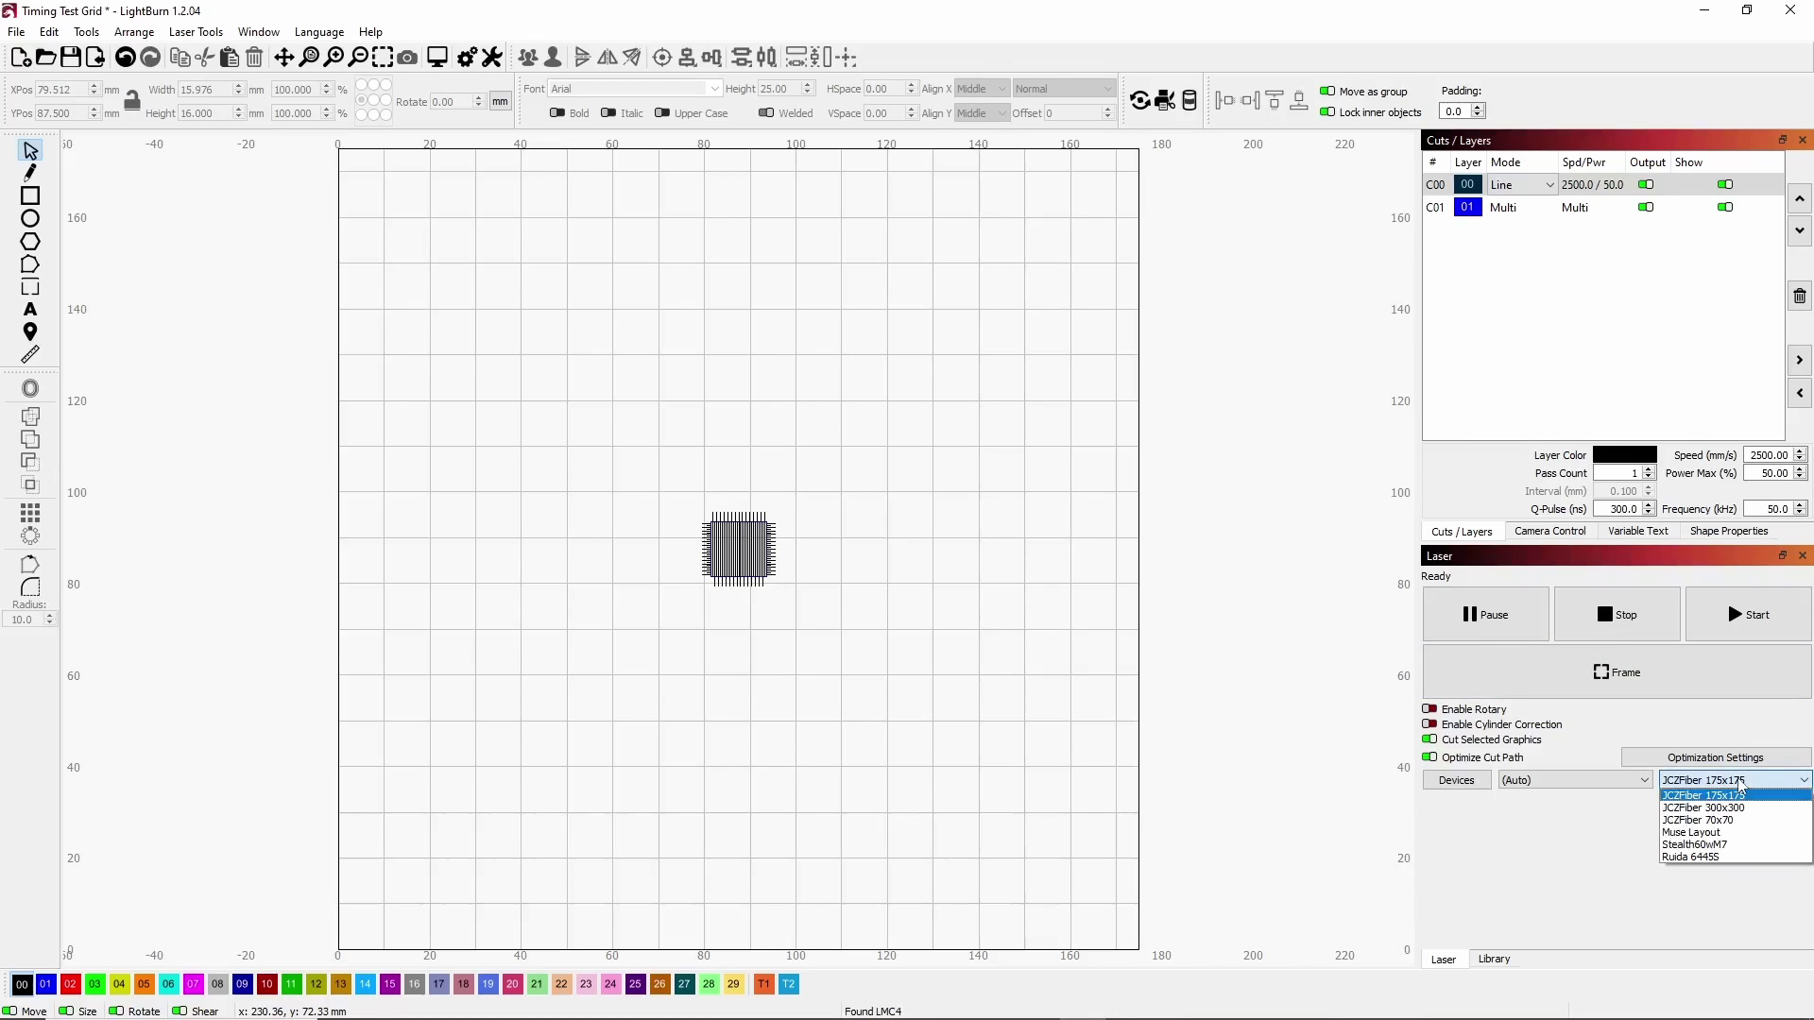
pyautogui.click(1737, 809)
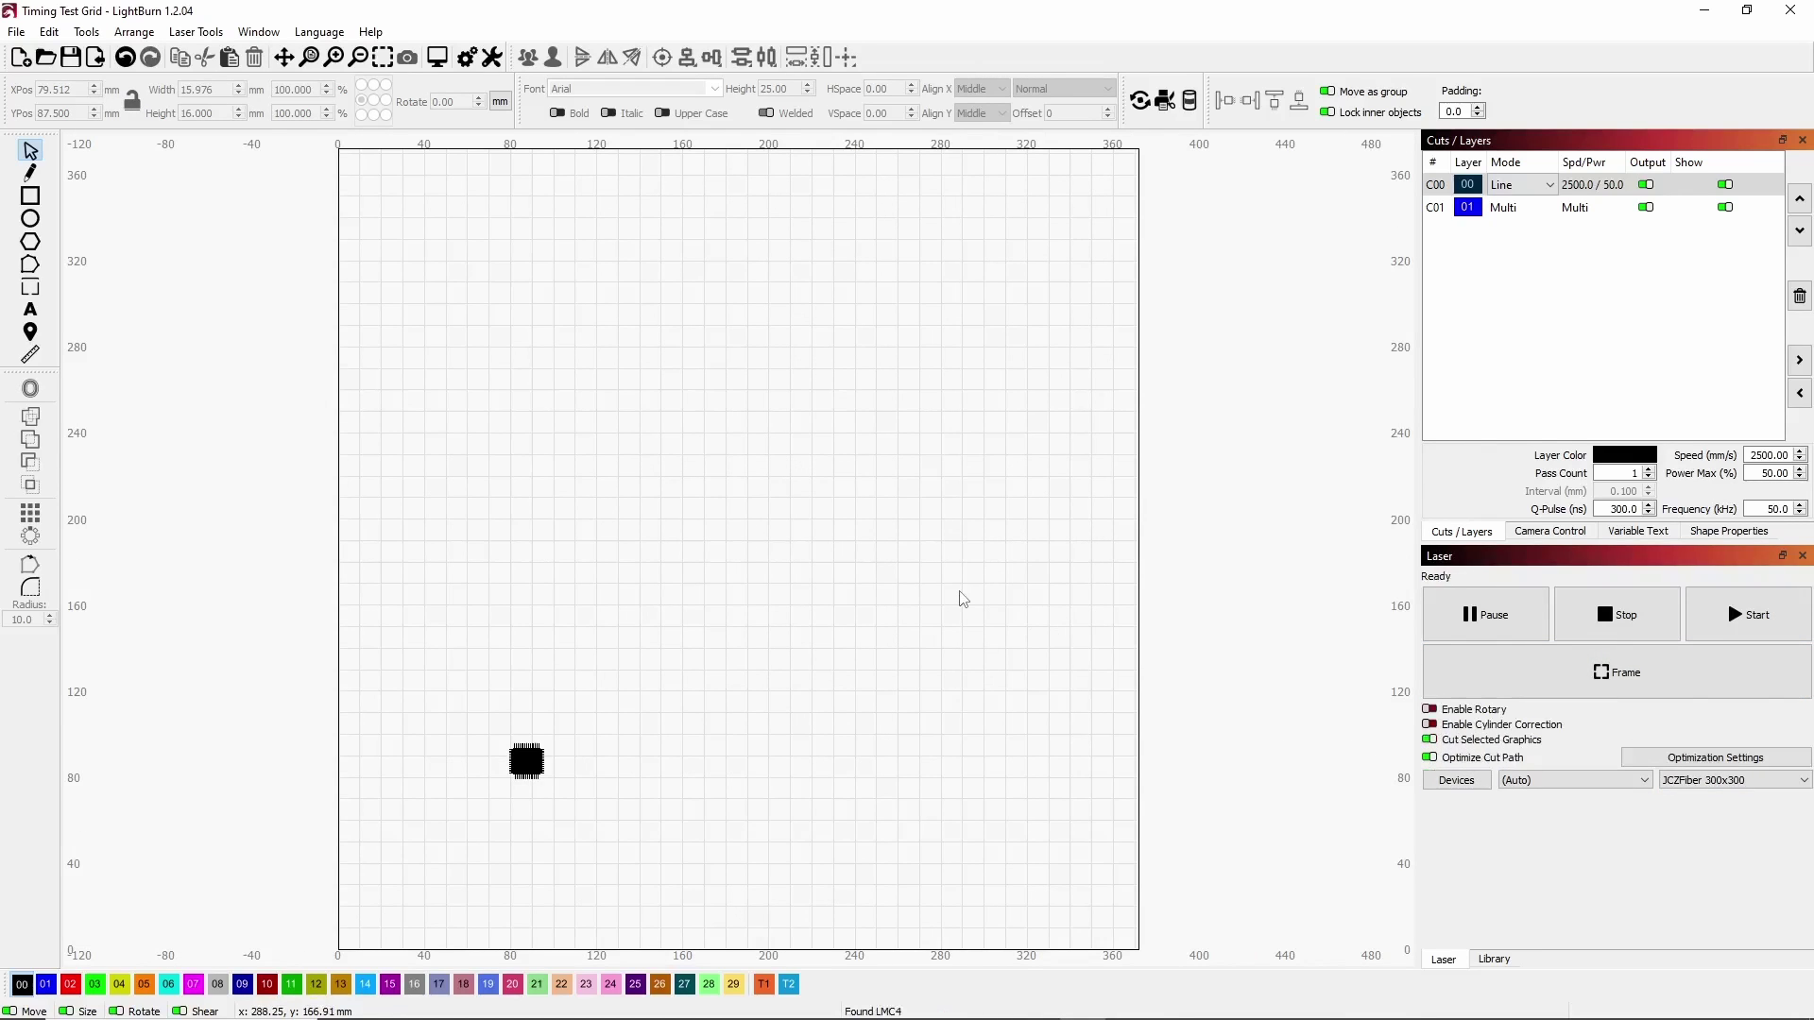
# Recentre the whole grid on the 300x300 page and zoom in close on it
pyautogui.hotkey('ctrl', 'a')
pyautogui.press('p')
pyautogui.click(382, 58)
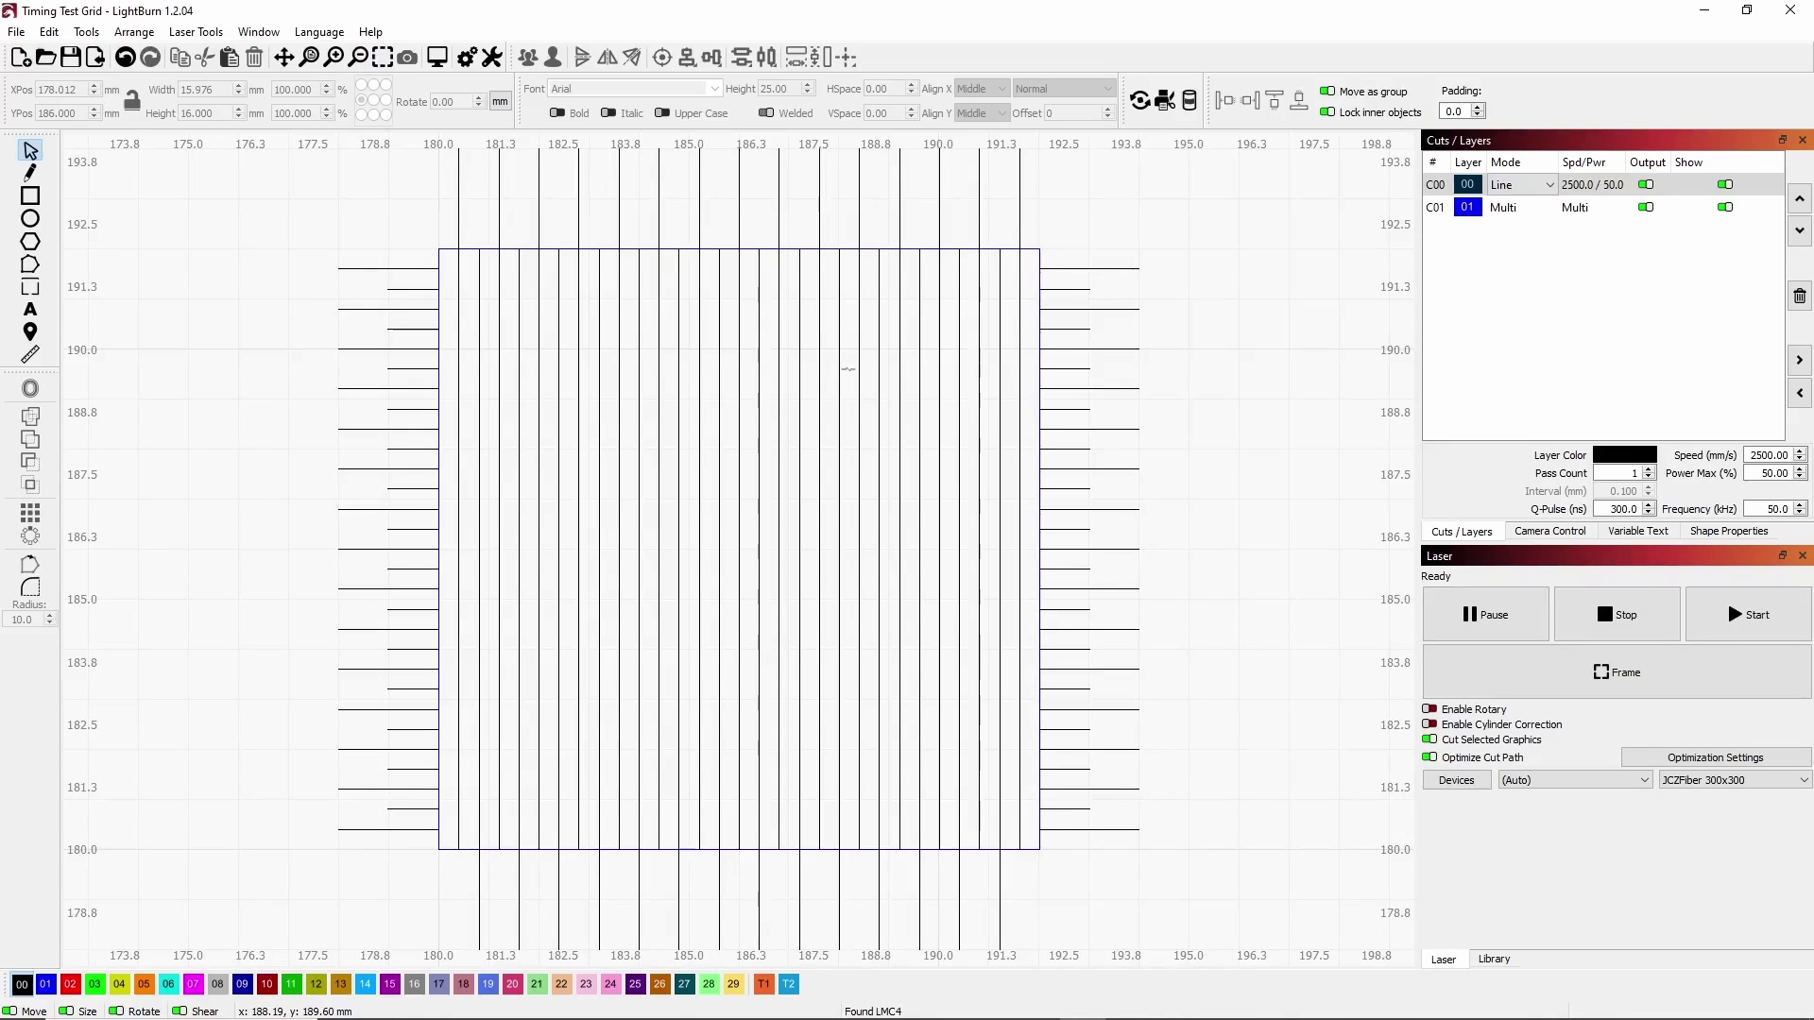
pyautogui.scroll(-2, 849, 370)
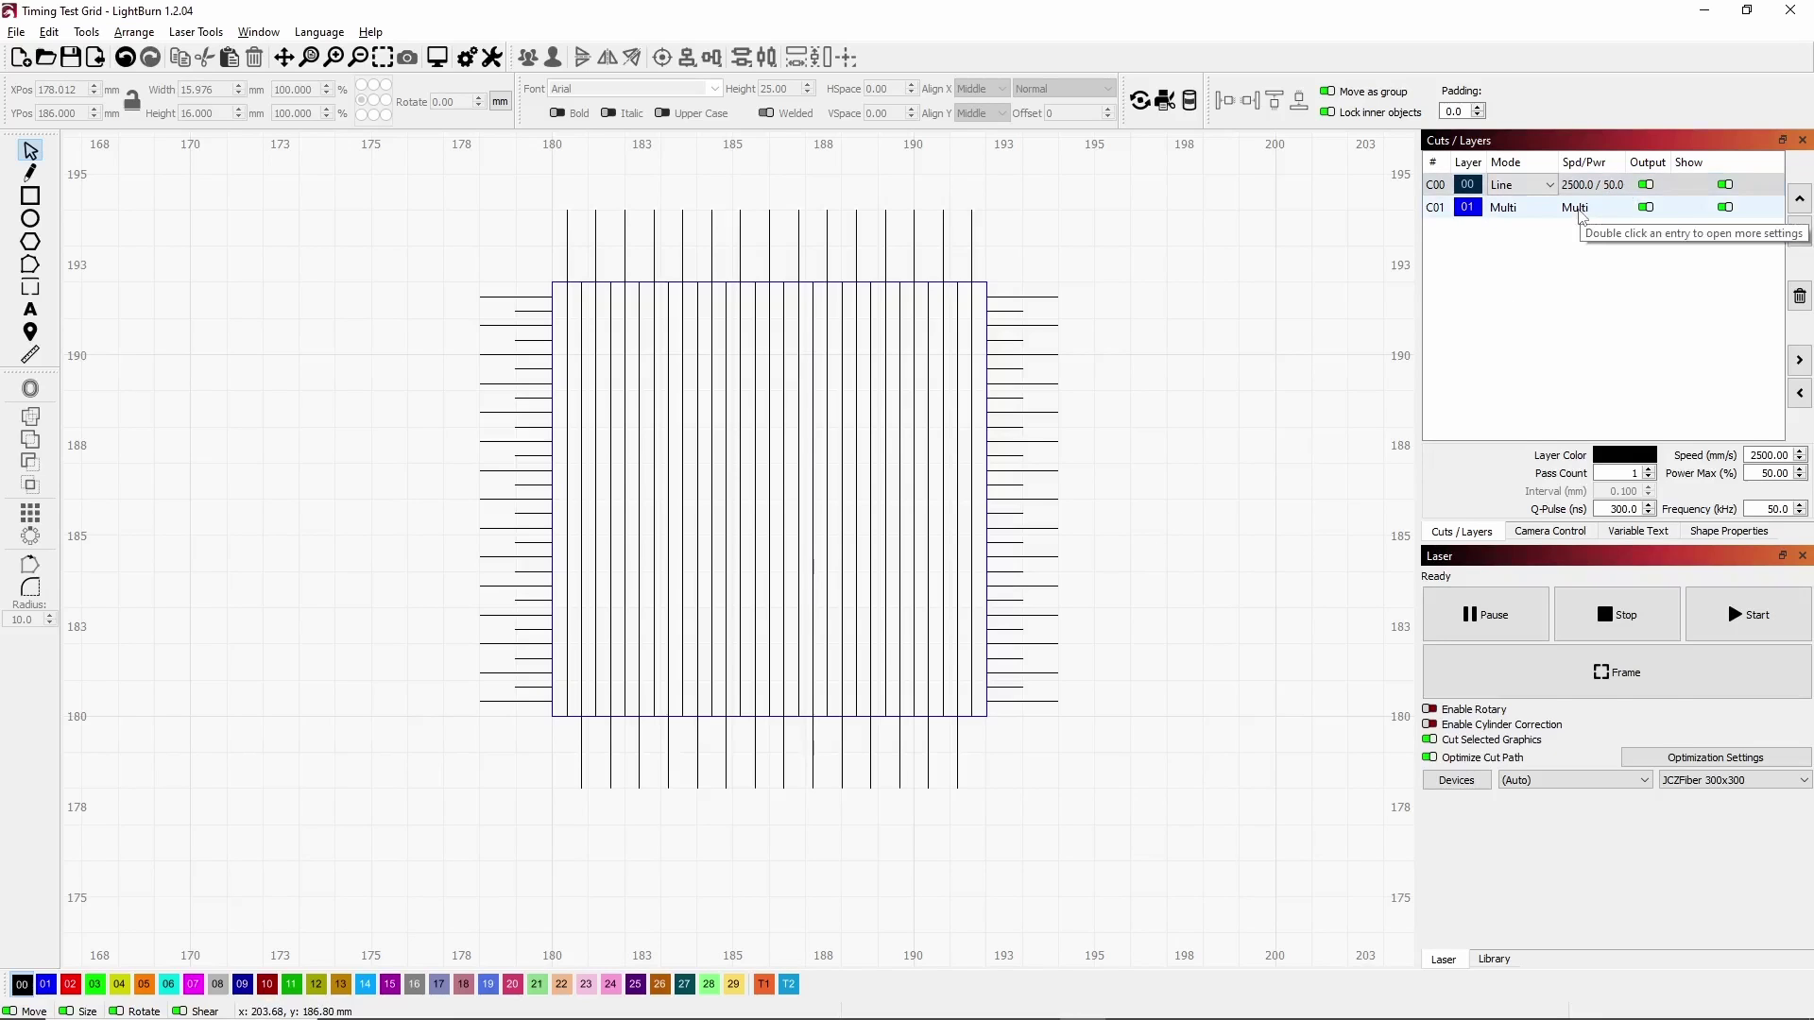
# Override layer C01 timings: Laser On TC 200, Laser Off TC 100, Polygon TC 50 µs
pyautogui.doubleClick(1580, 210)
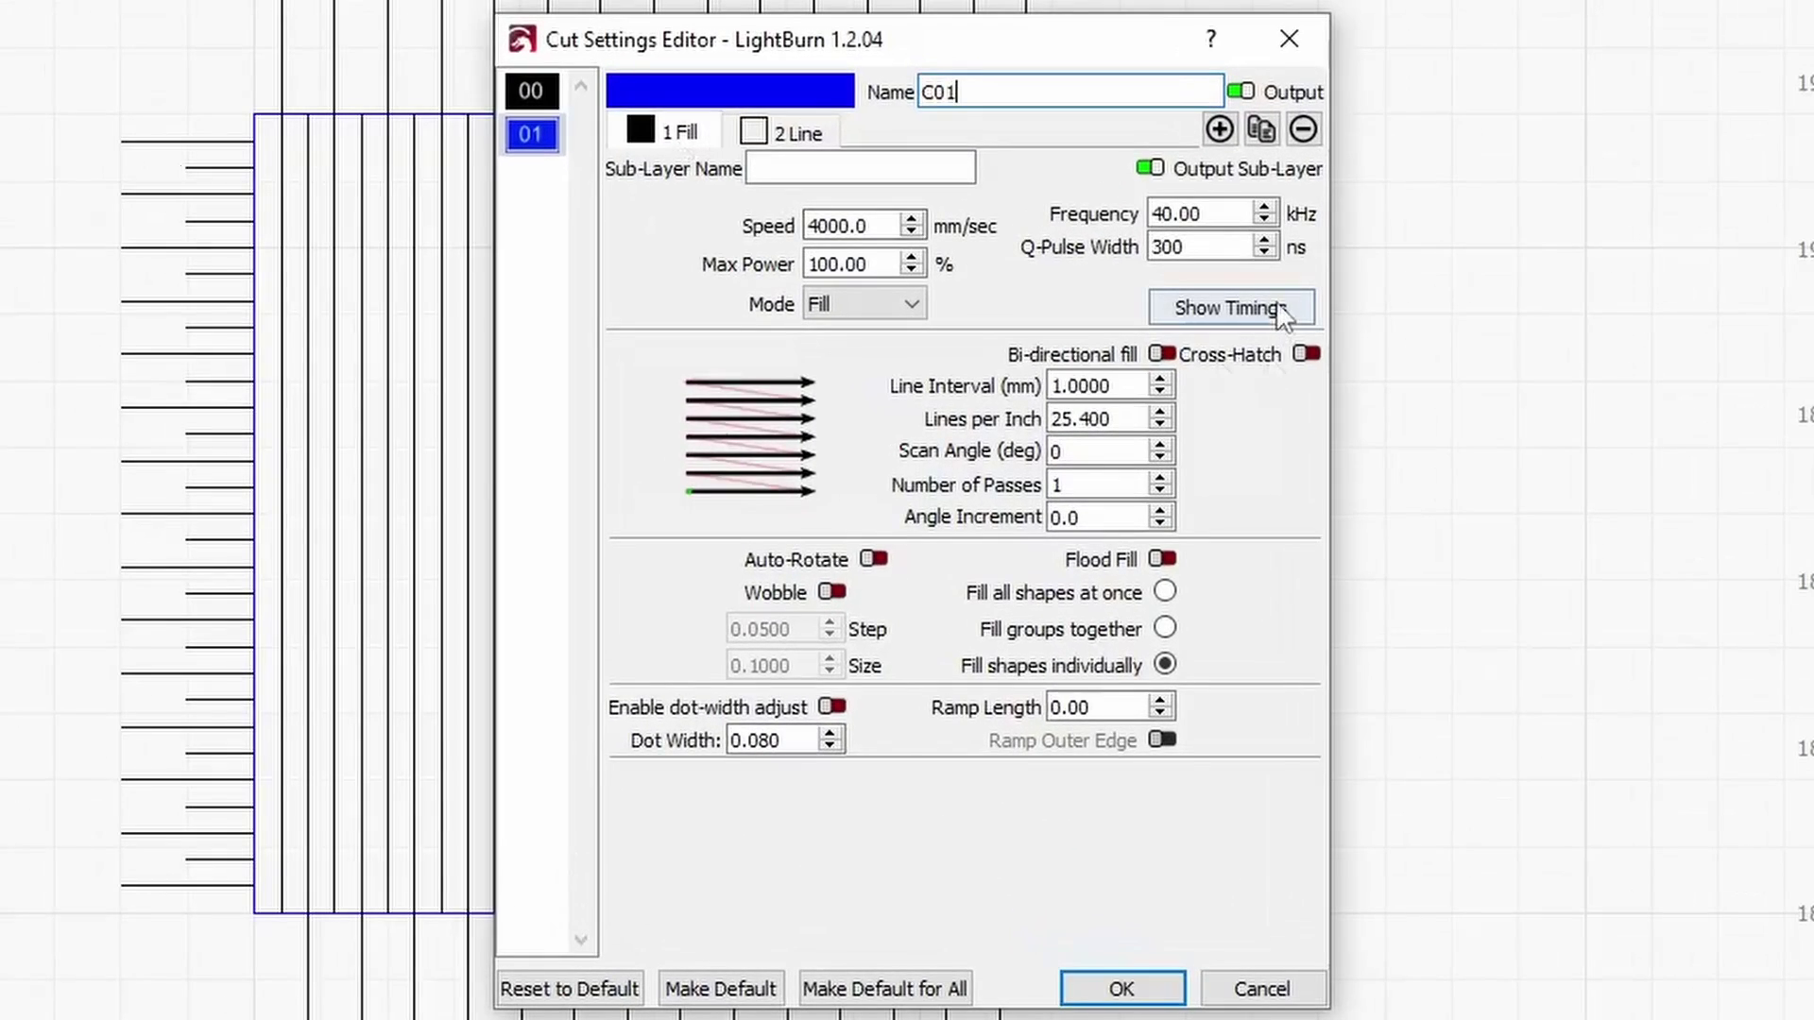
pyautogui.click(1282, 315)
pyautogui.doubleClick(1195, 400)
pyautogui.write('200')
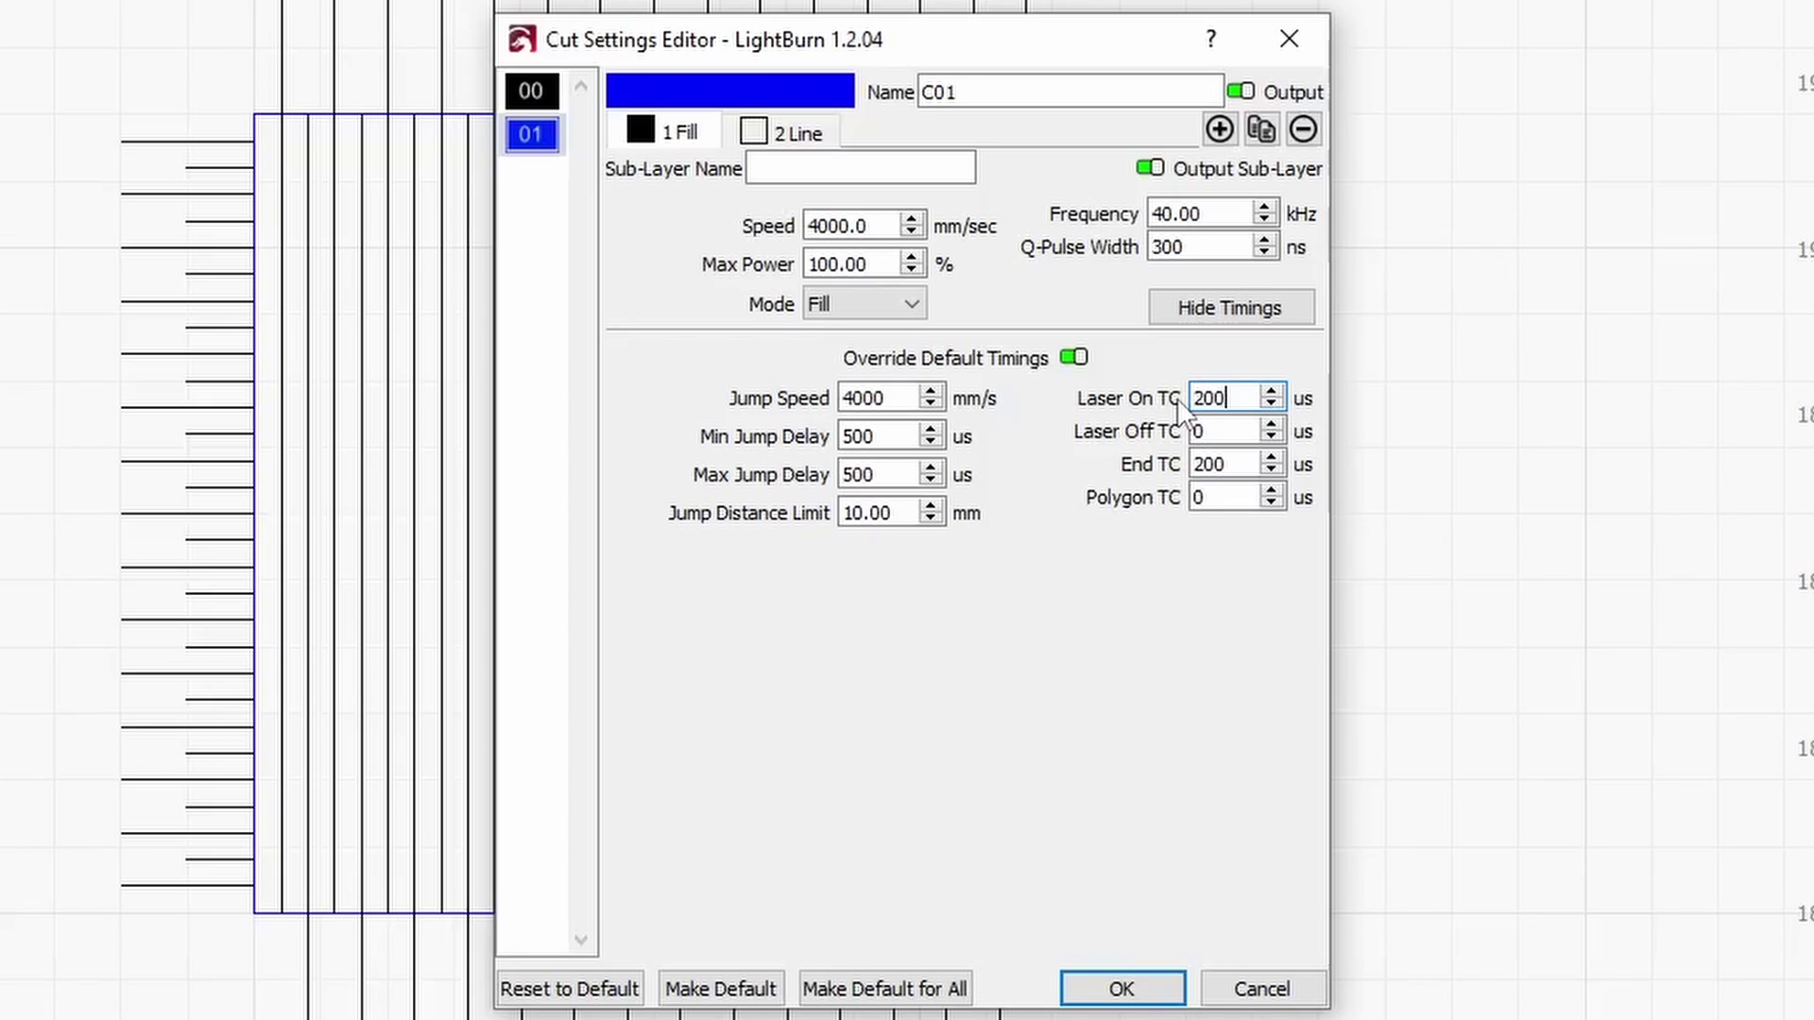
pyautogui.click(1211, 431)
pyautogui.doubleClick(1205, 432)
pyautogui.doubleClick(1217, 497)
pyautogui.write('50')
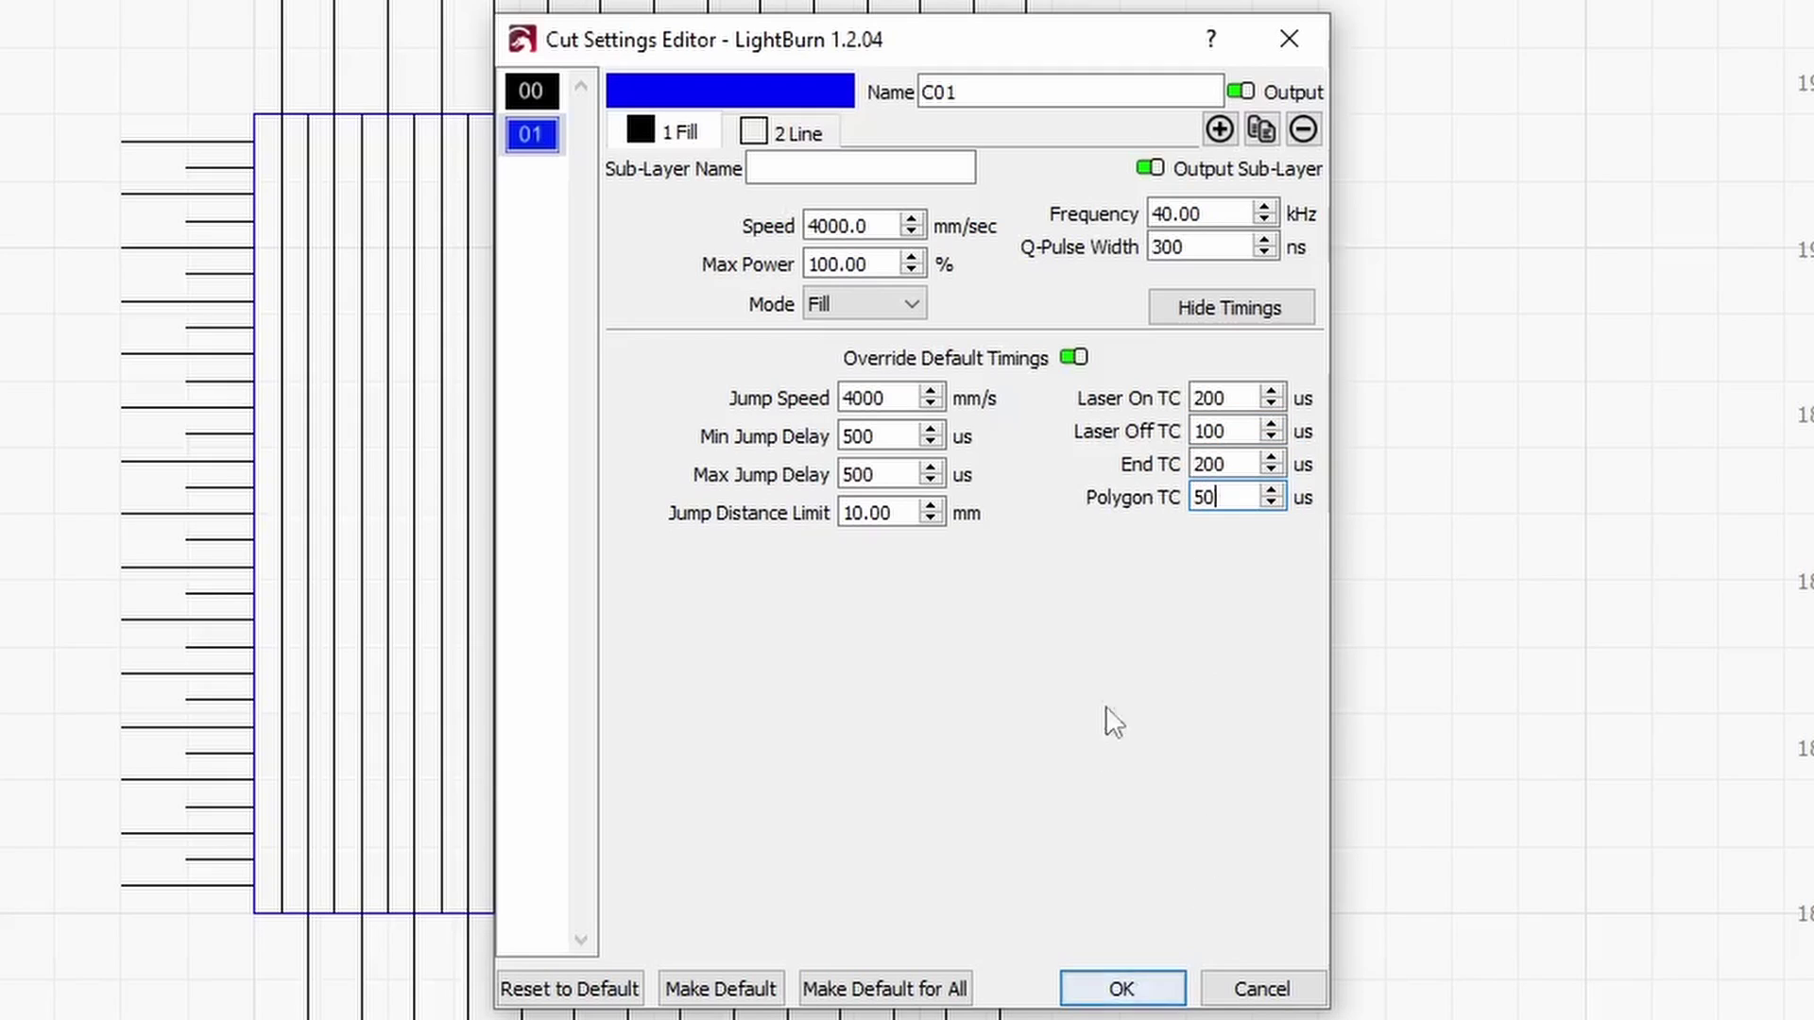
pyautogui.click(802, 135)
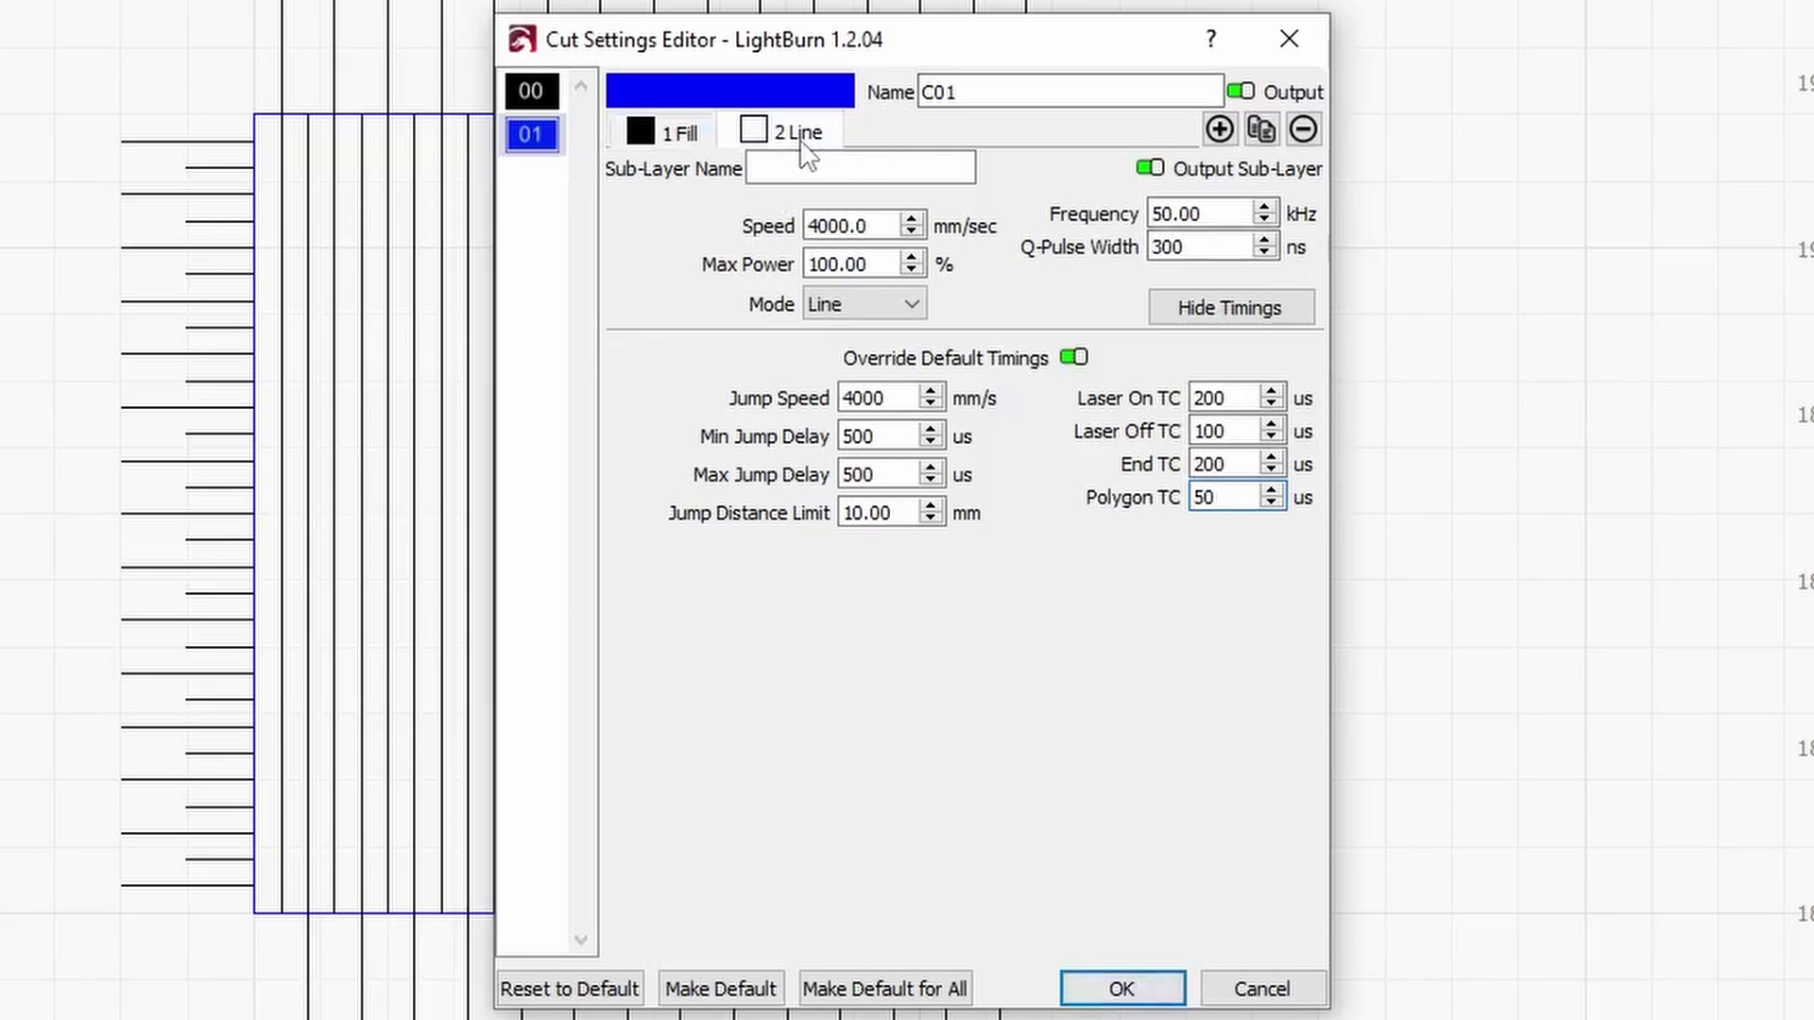
pyautogui.click(665, 139)
pyautogui.click(1146, 989)
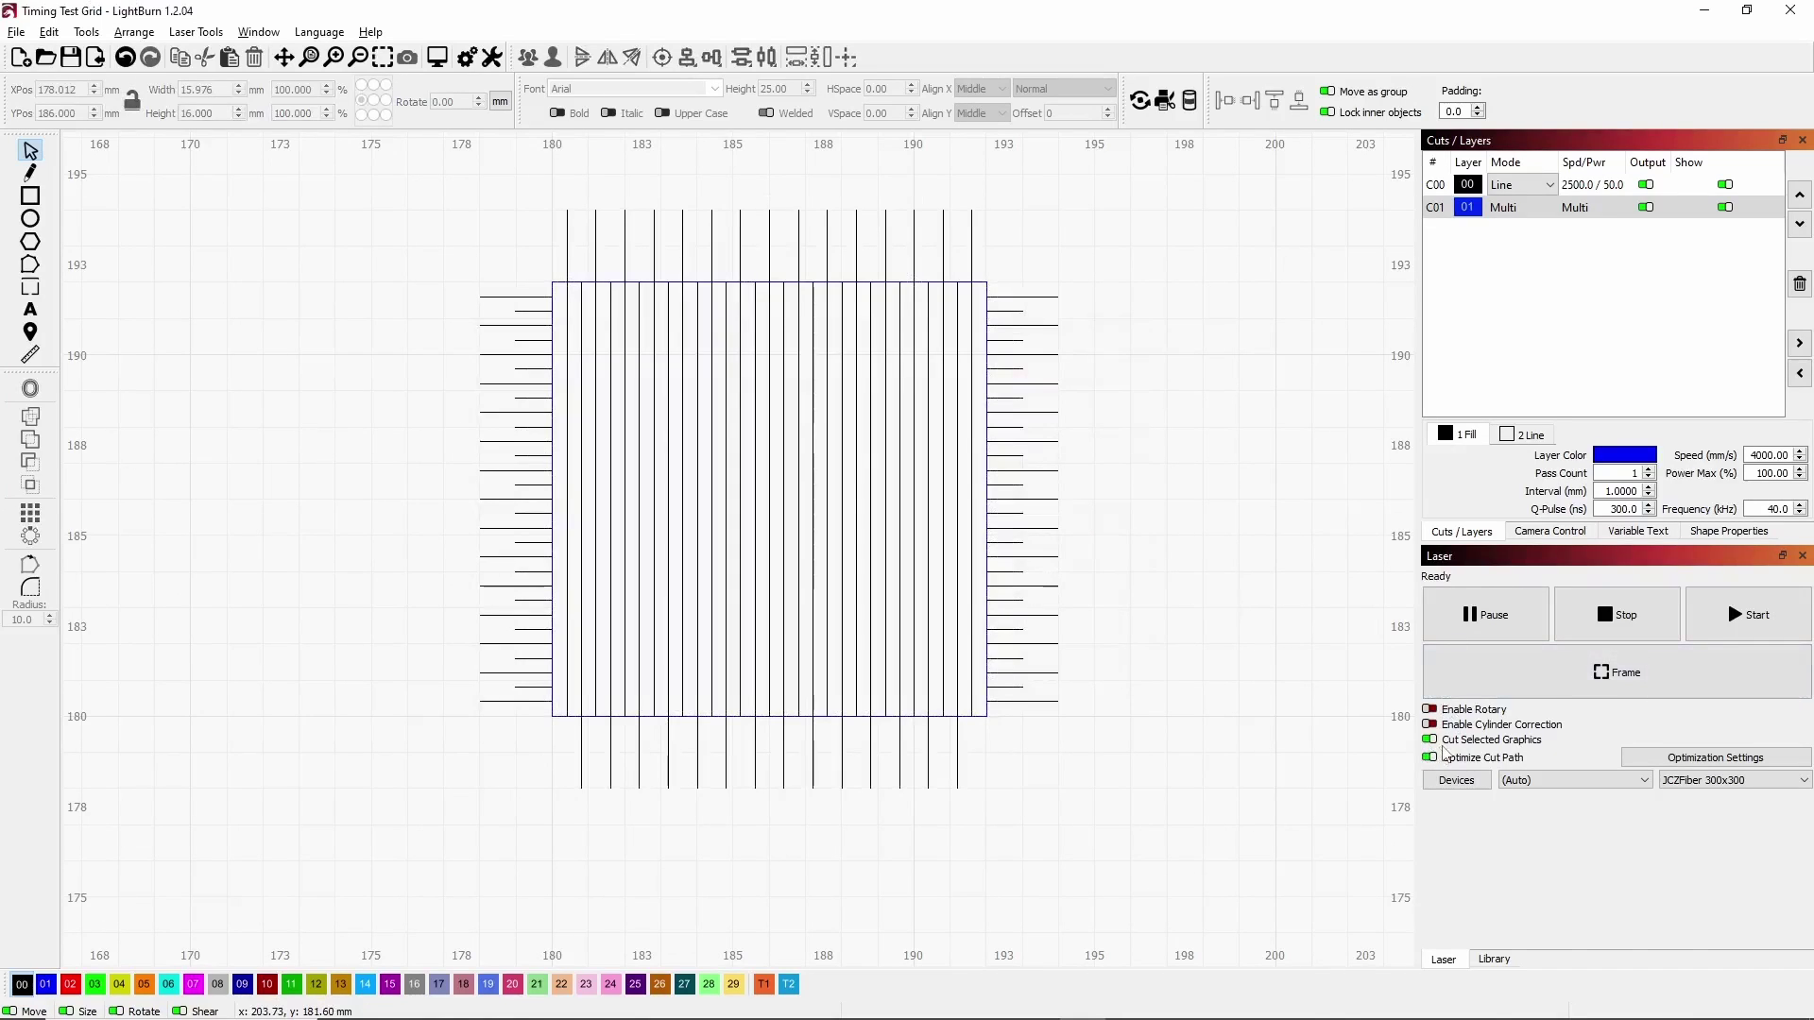
pyautogui.click(1433, 743)
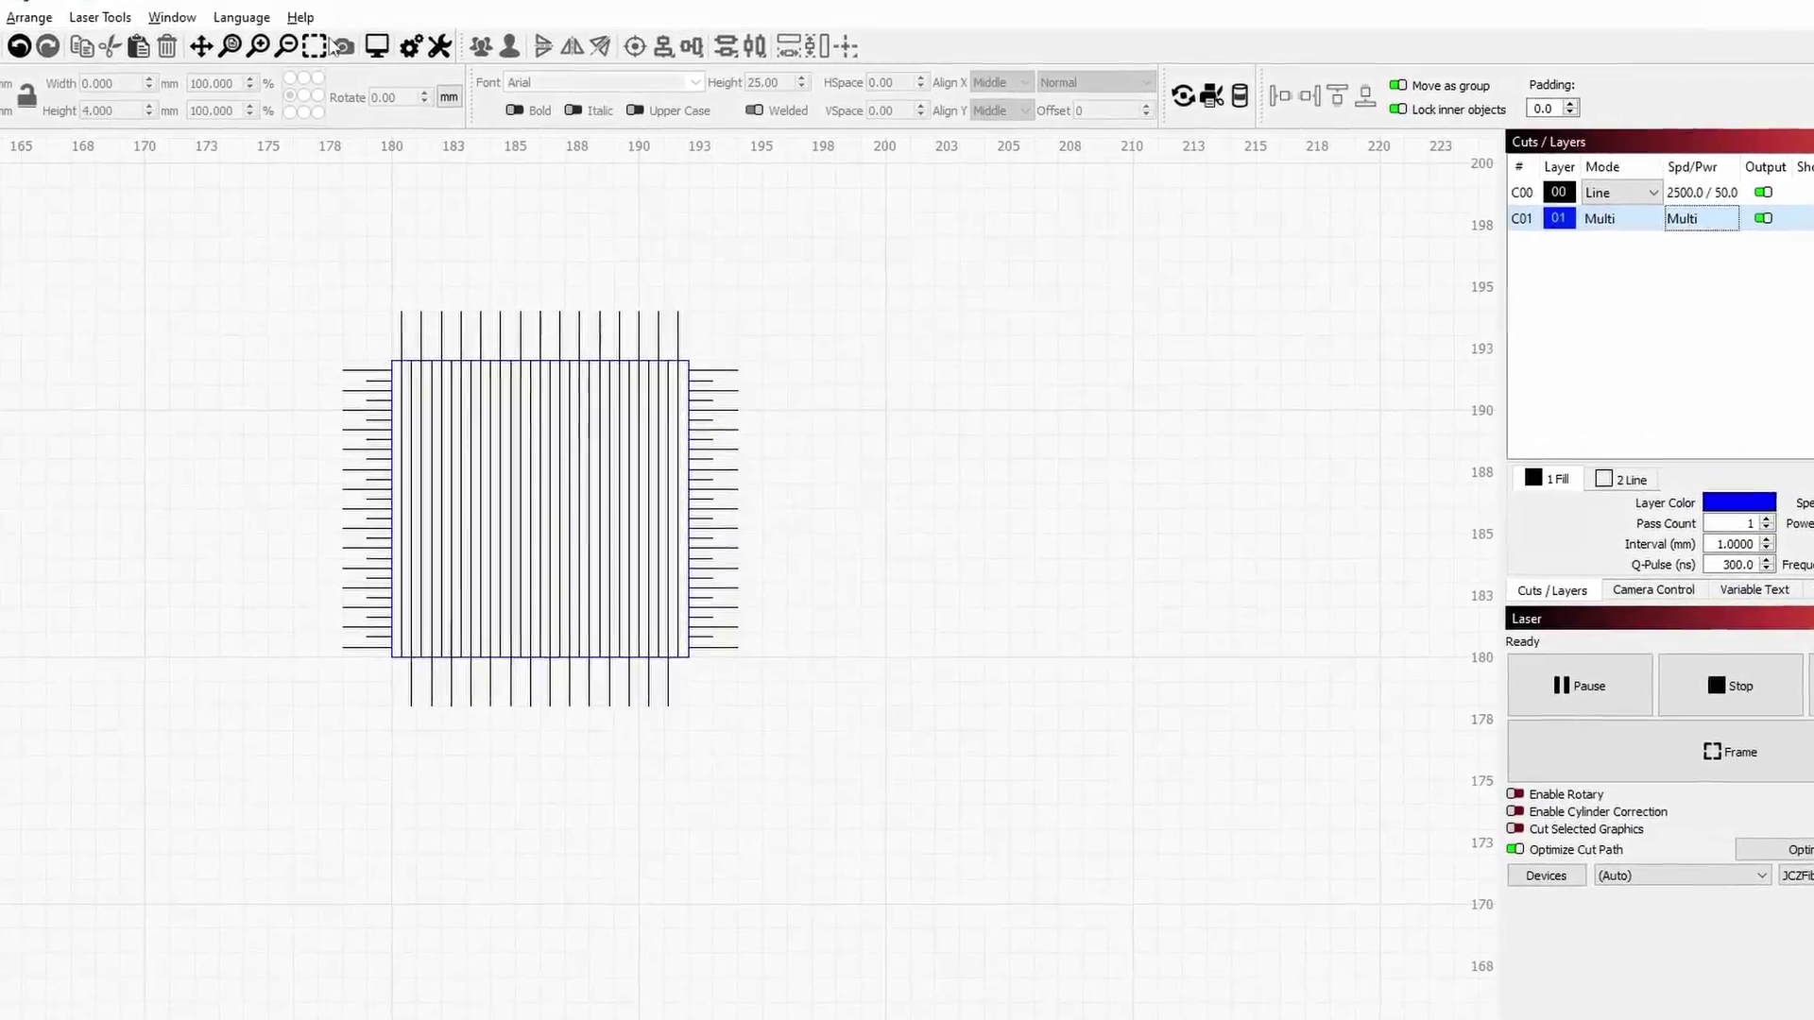
pyautogui.click(439, 45)
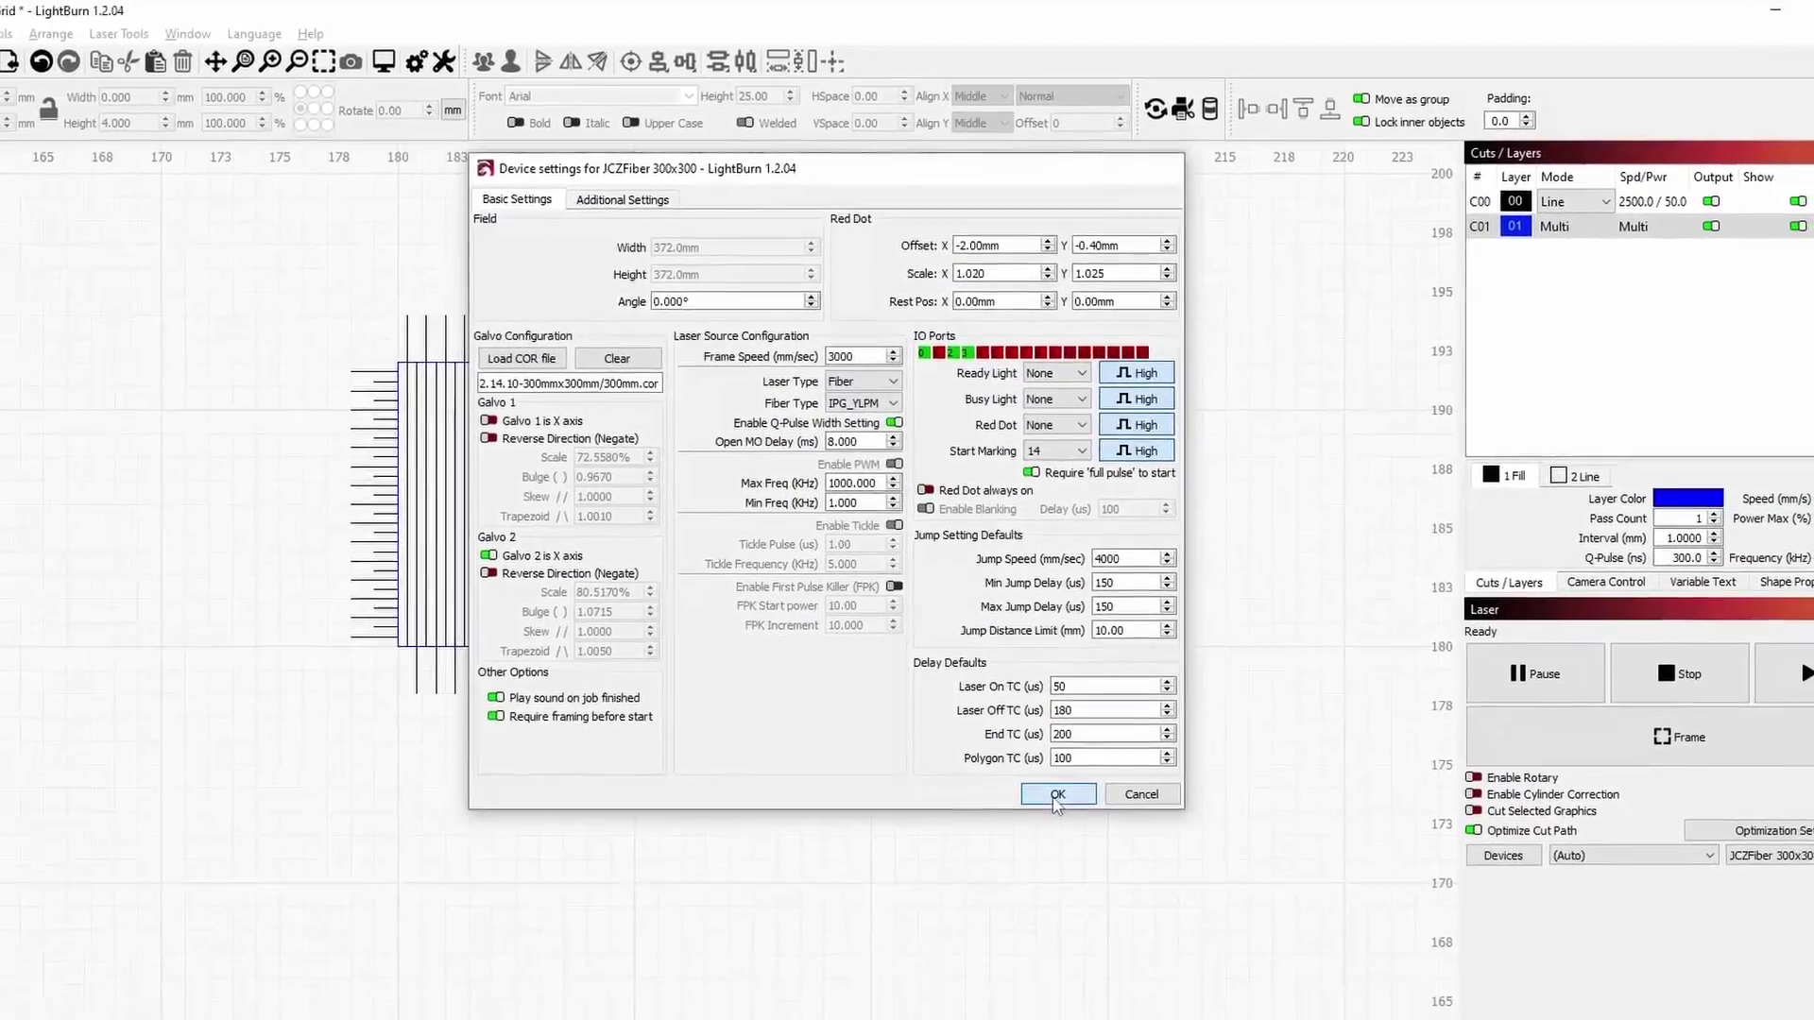
pyautogui.click(1069, 936)
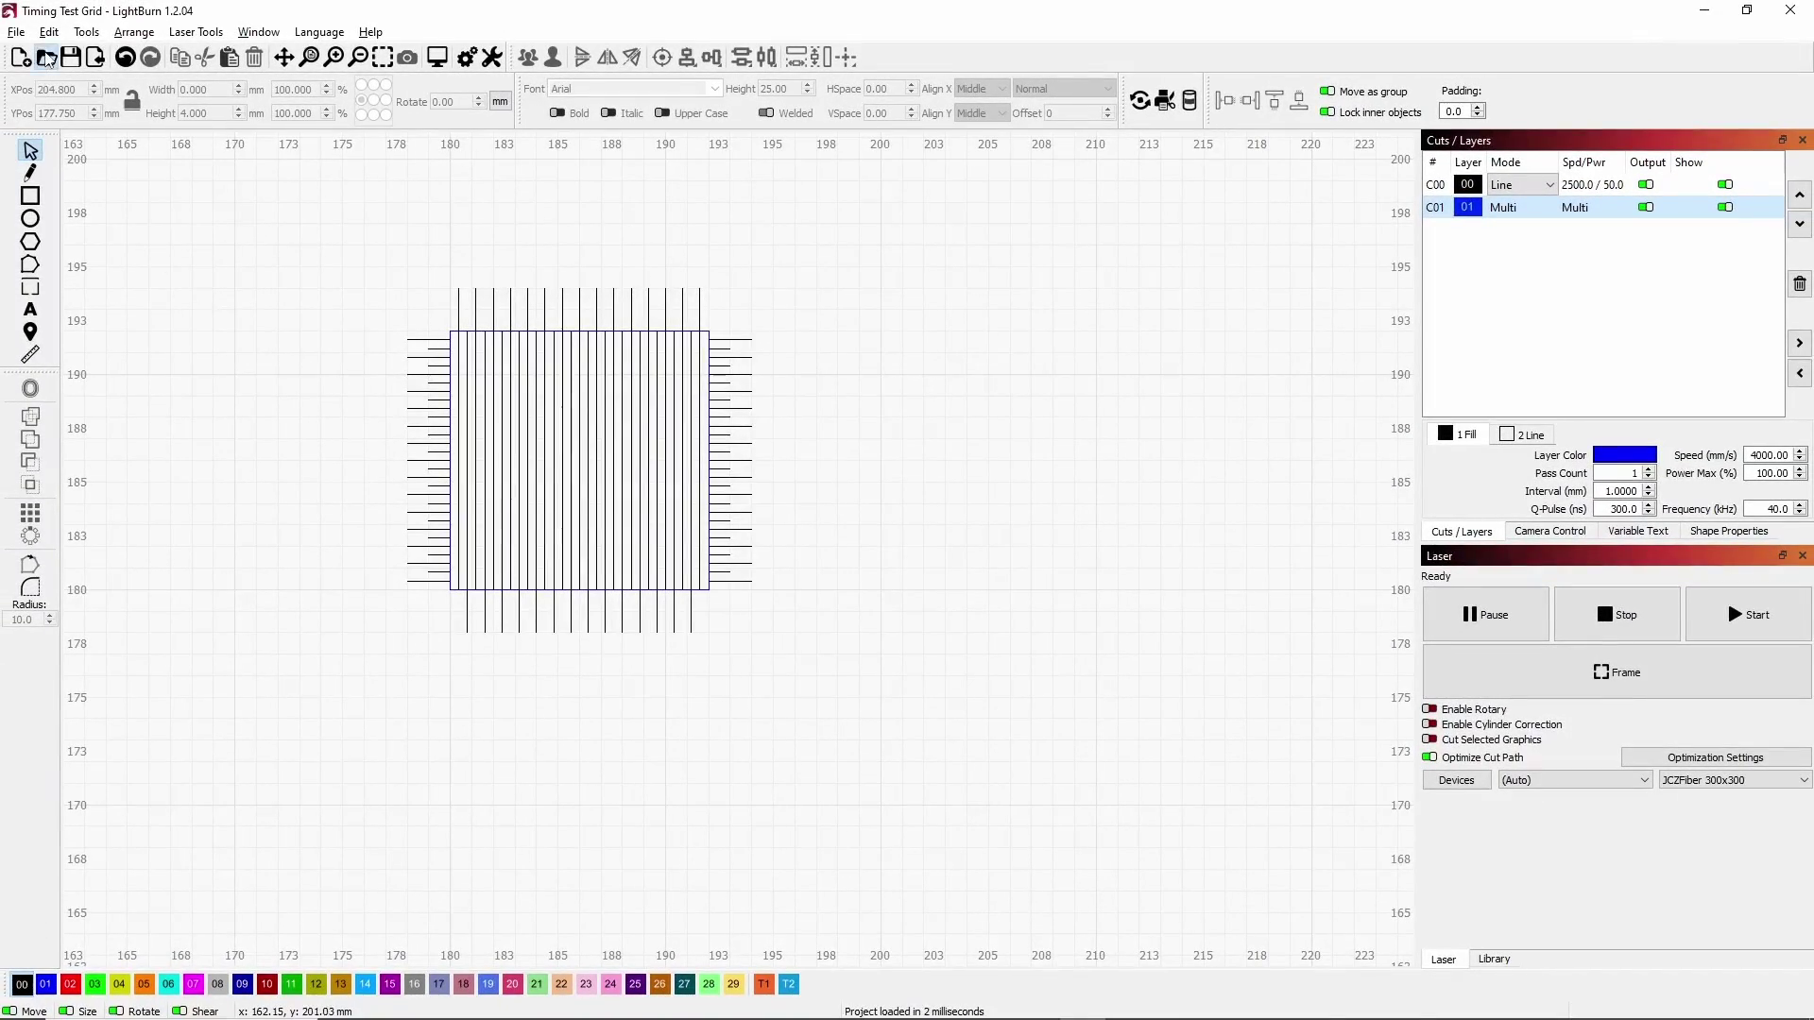
# Open Jump Delay Grid.lbrn2, answering No to saving Timing Test Grid
pyautogui.click(46, 59)
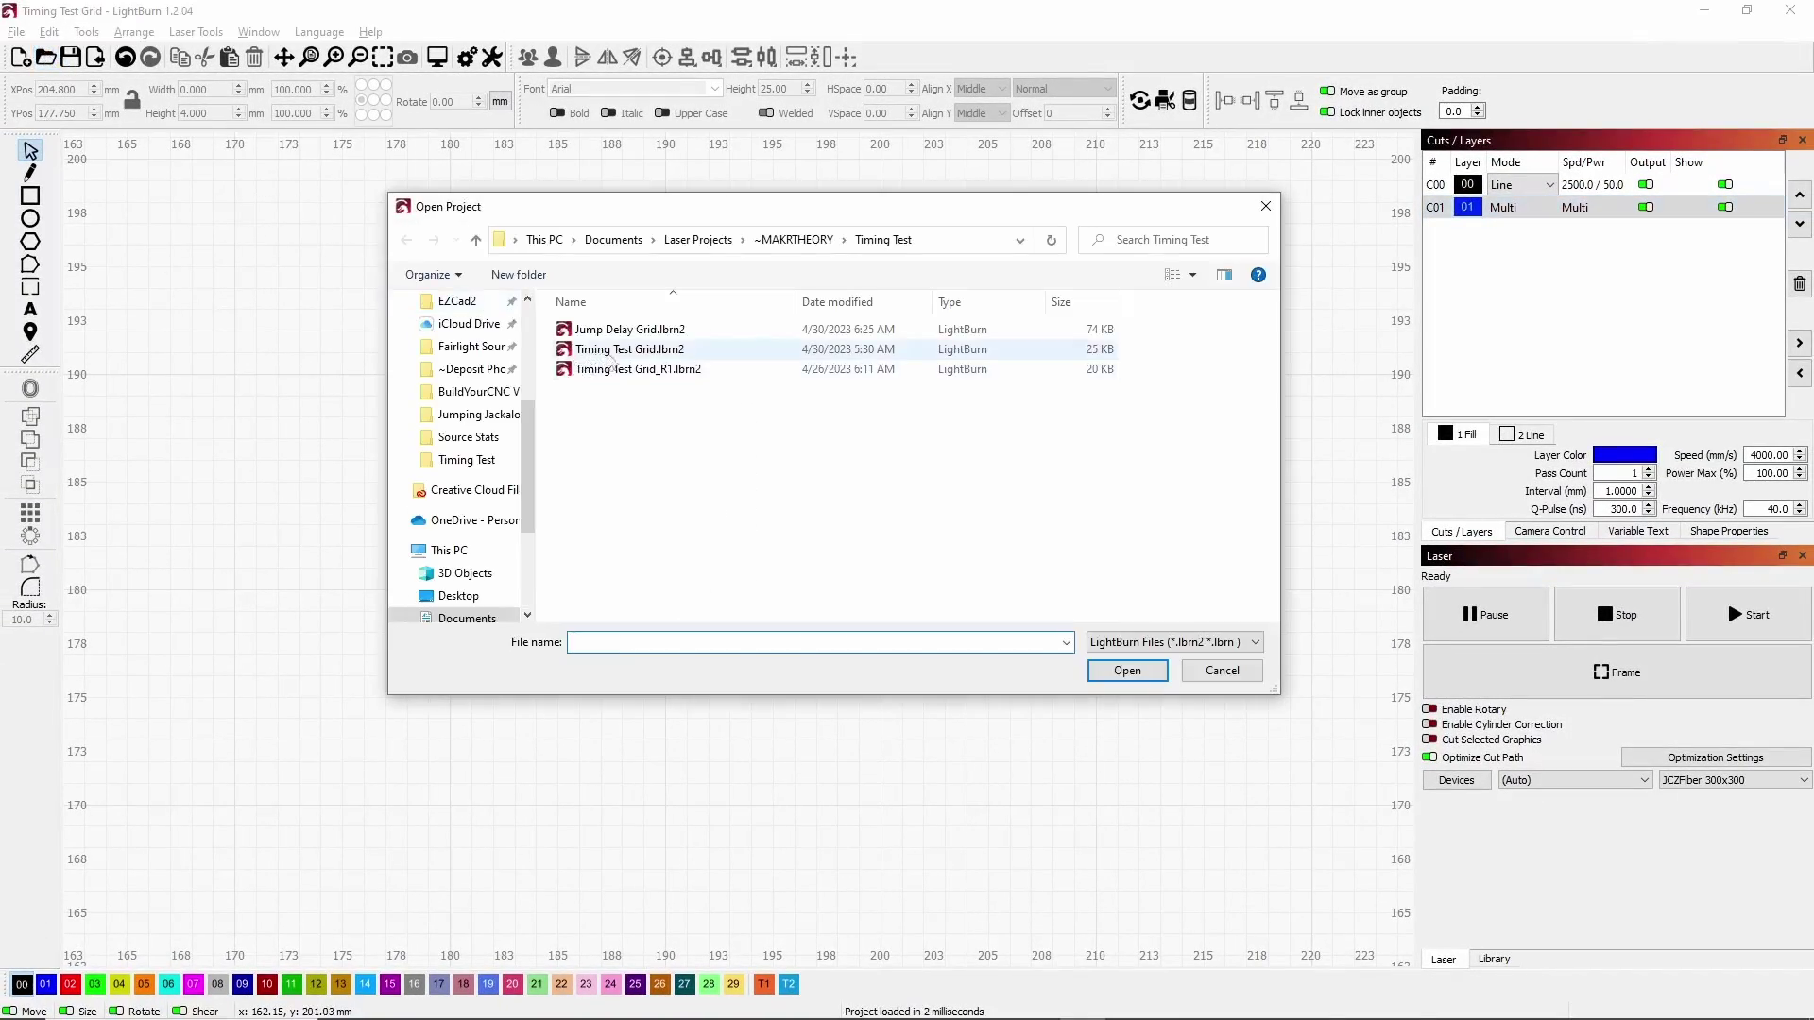
pyautogui.click(624, 330)
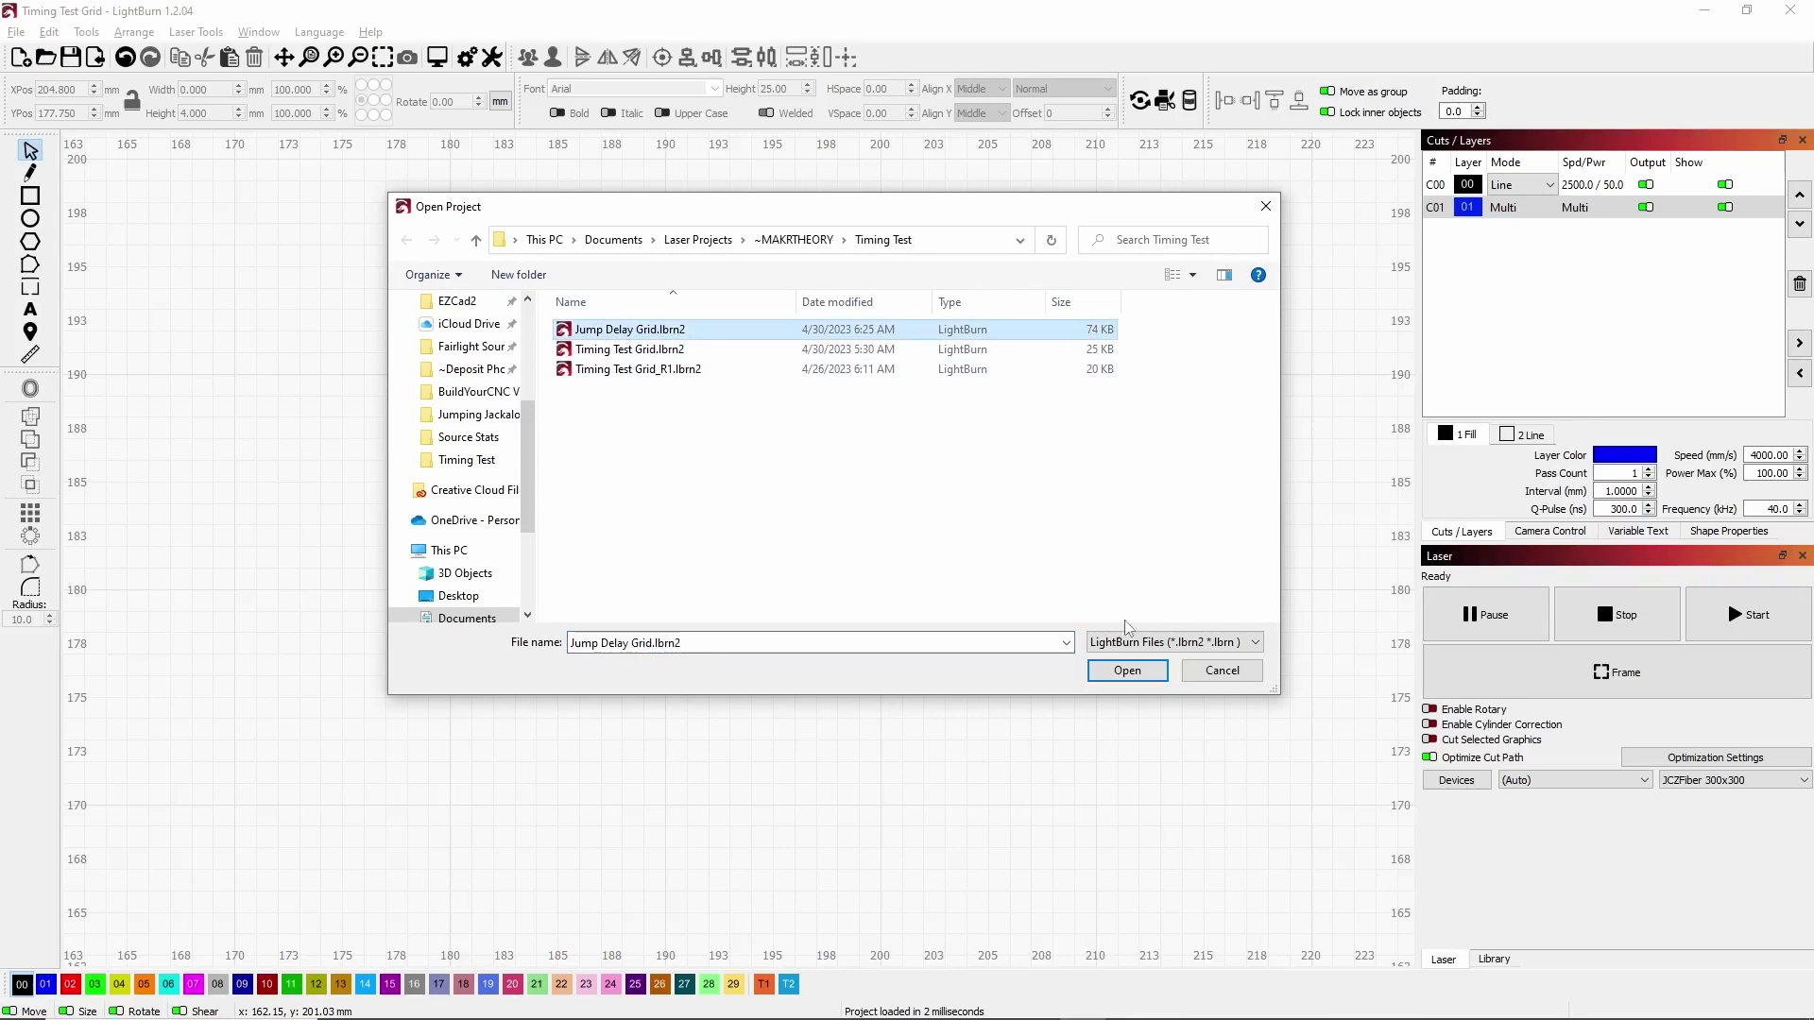
pyautogui.click(1125, 671)
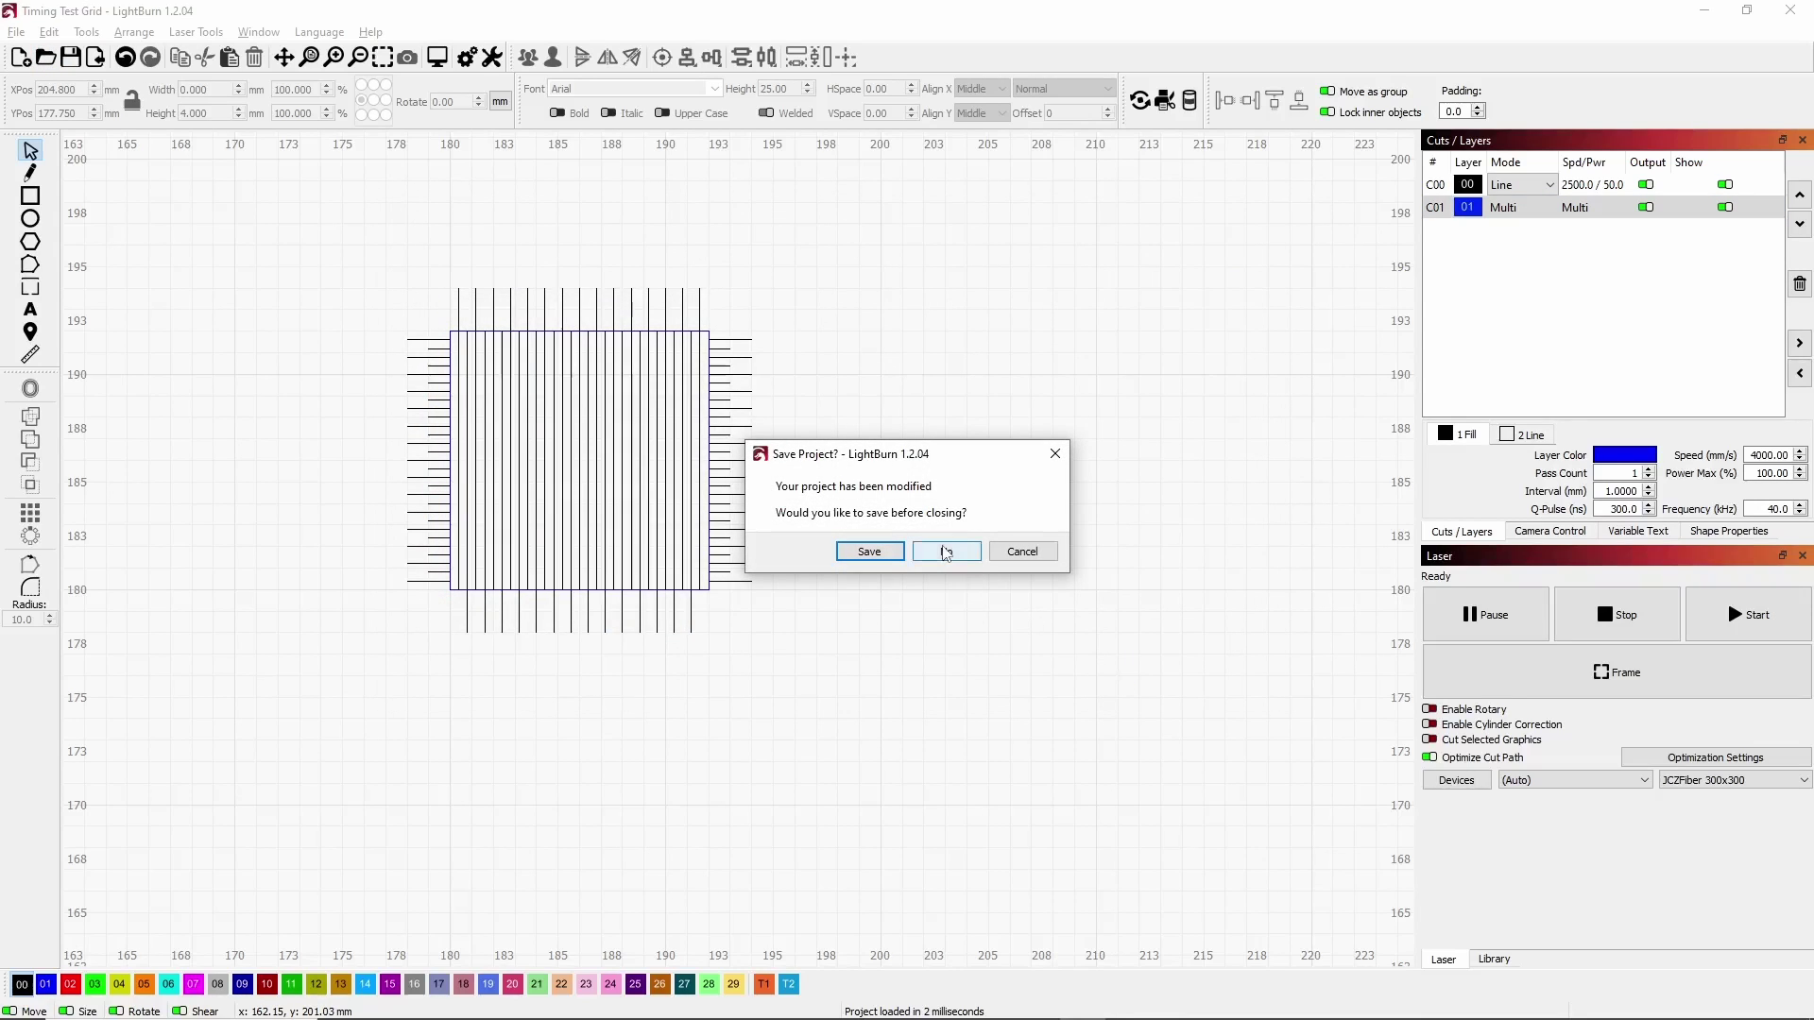
pyautogui.click(945, 552)
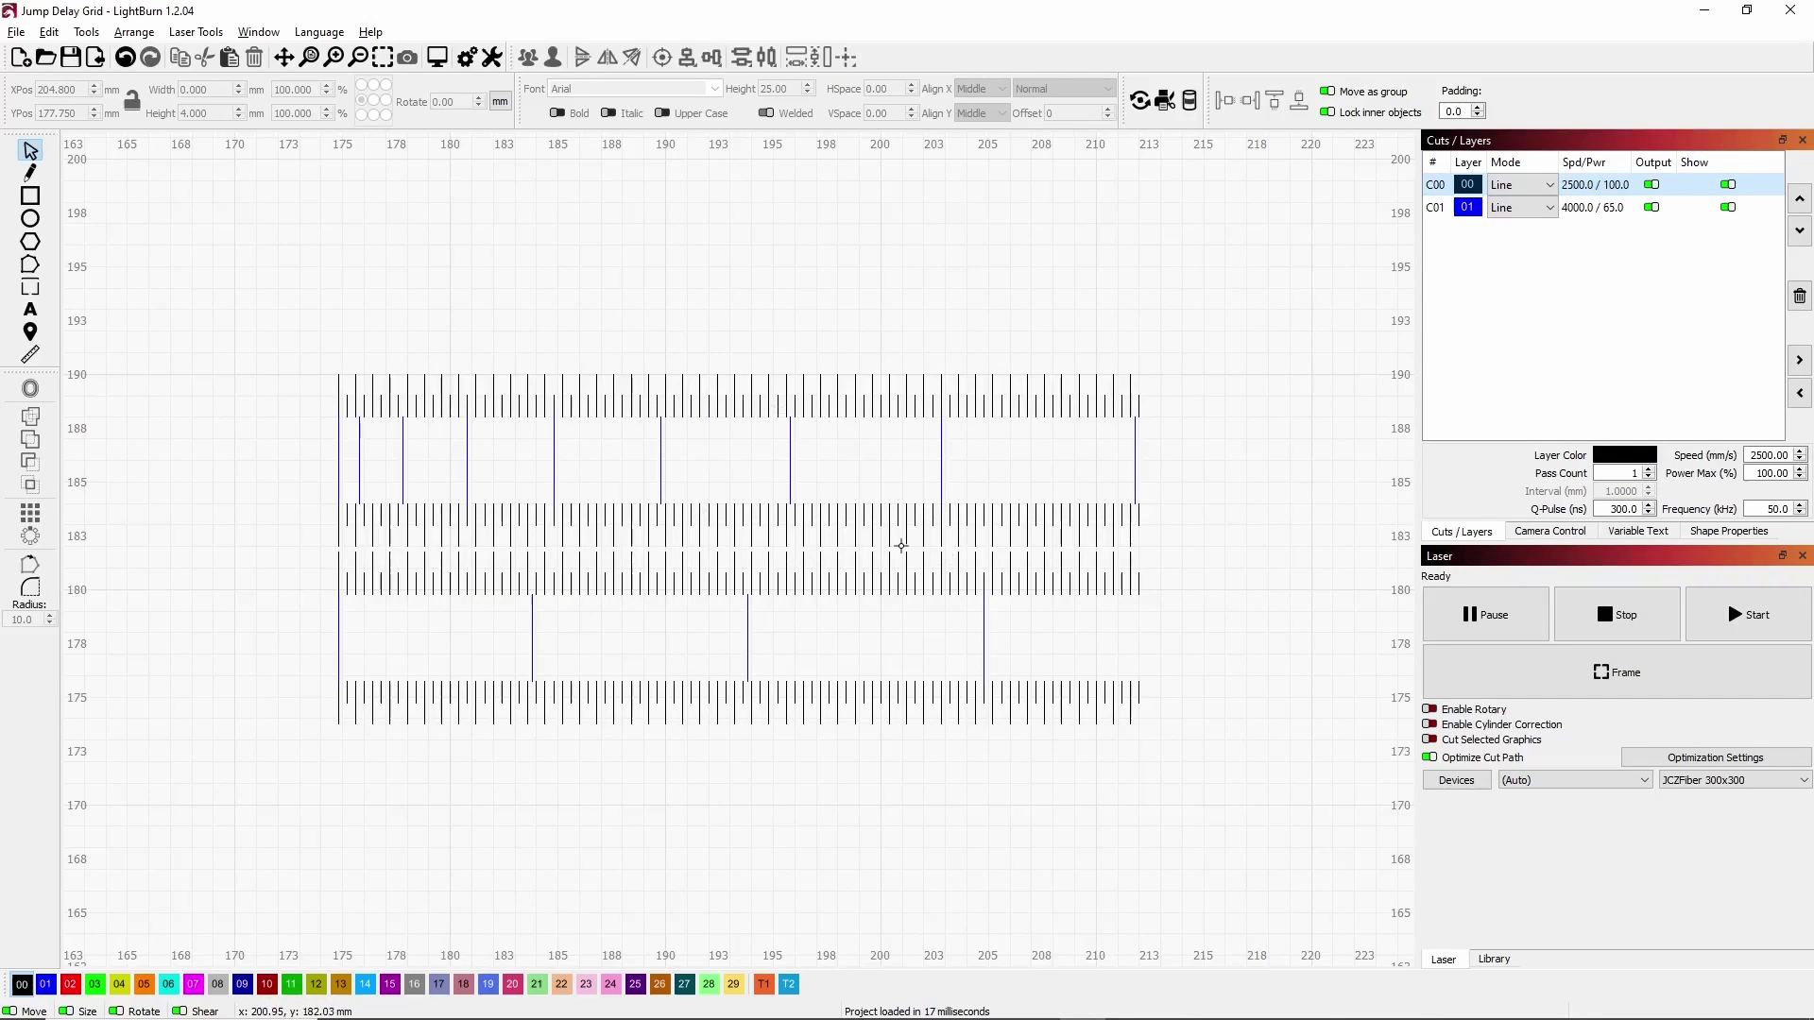
# Step through the Jump Delay Grid's long vertical lines, reading cut order priorities 1, 3 and 4 in Shape Properties
pyautogui.click(301, 459)
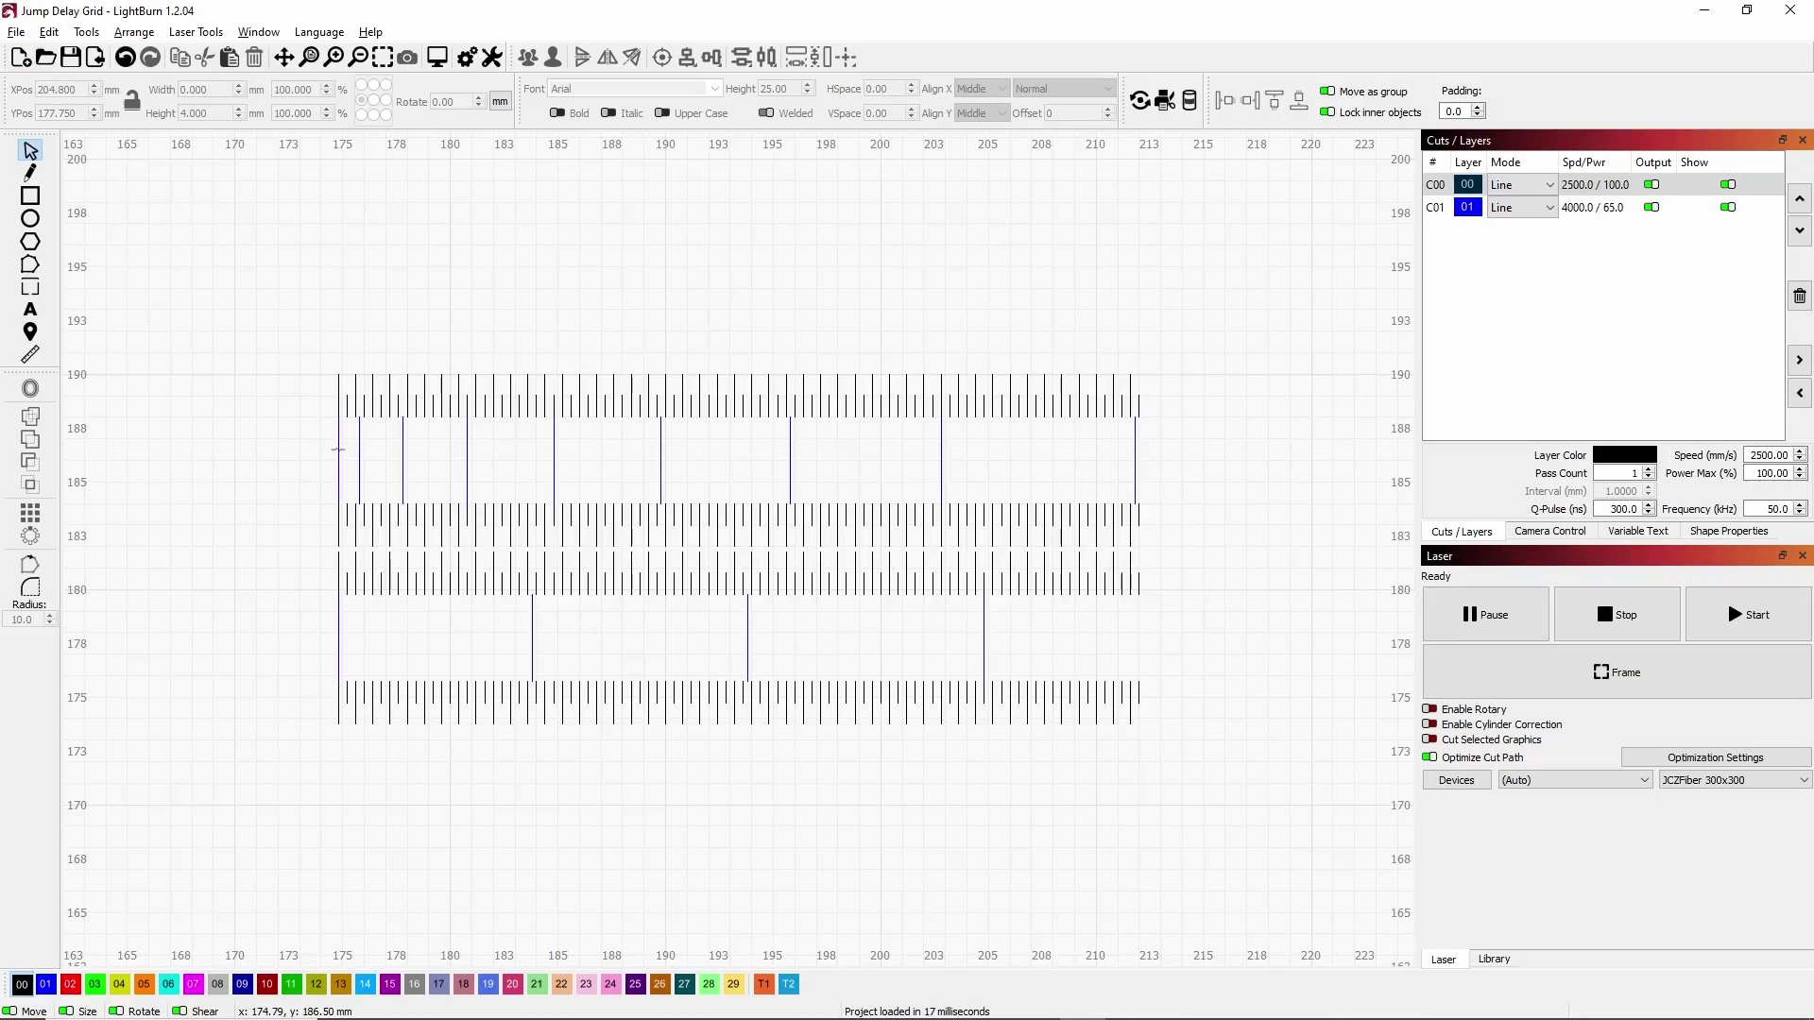
pyautogui.click(338, 450)
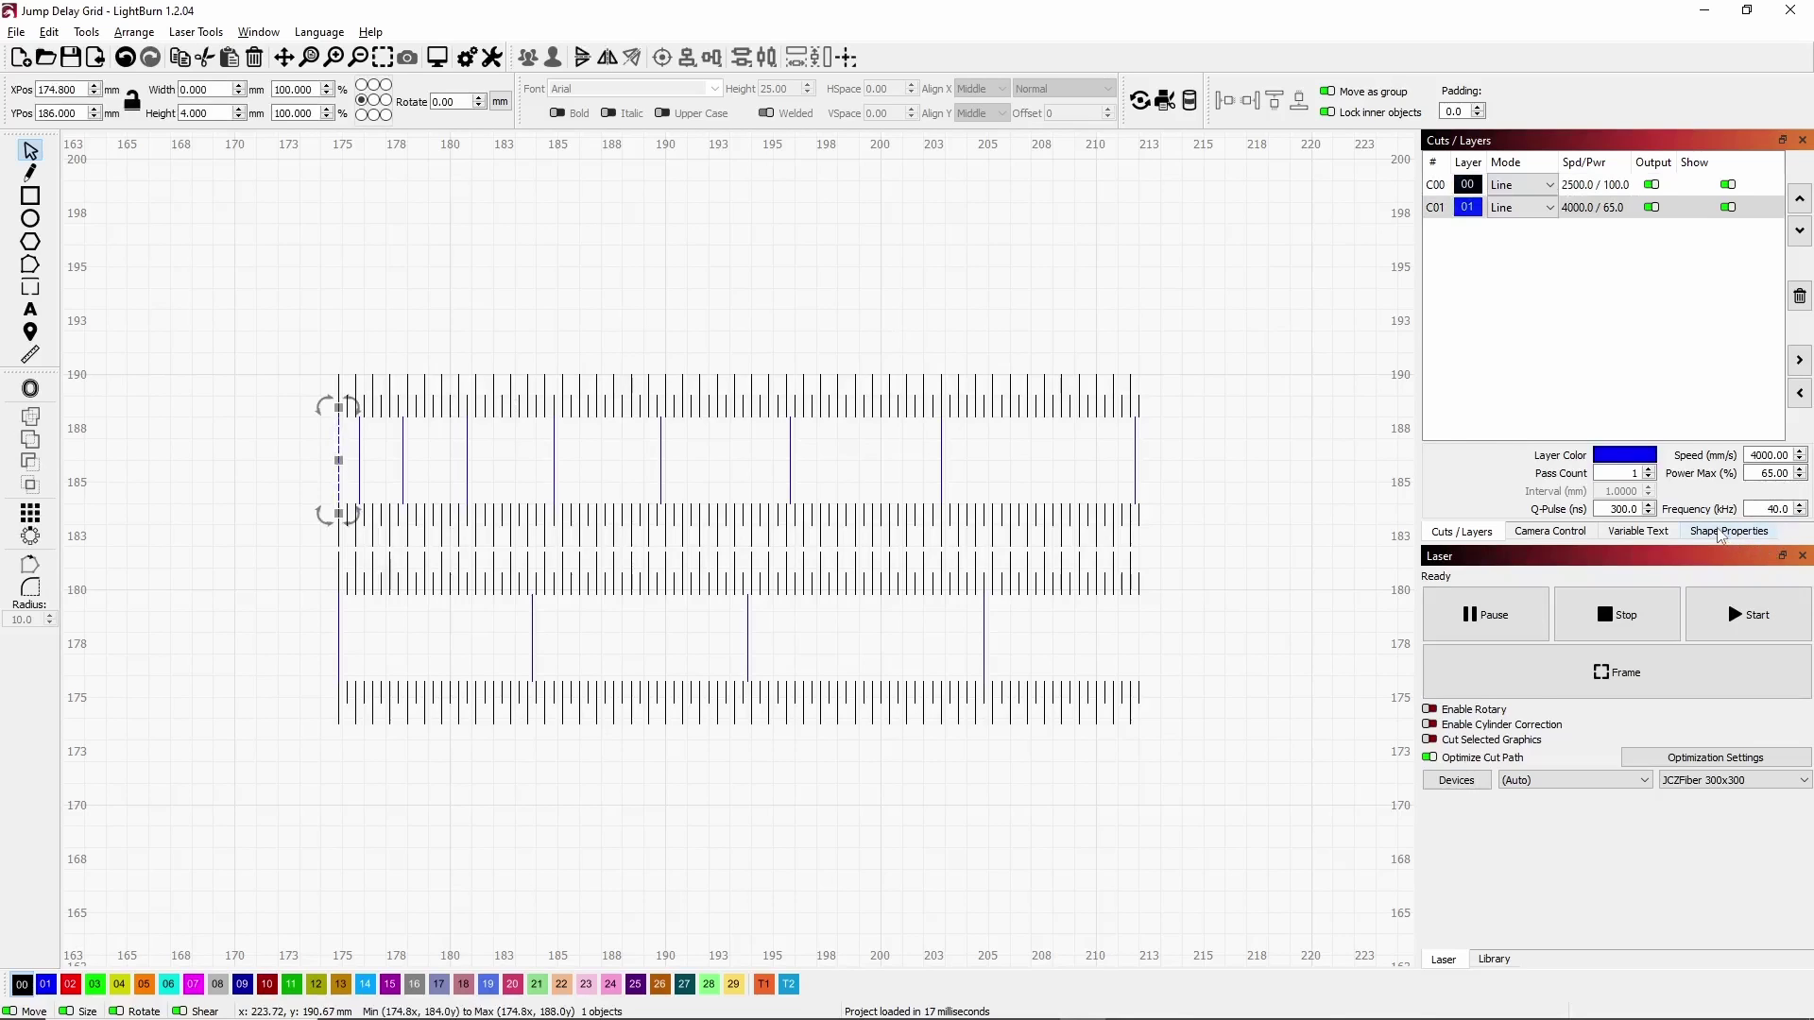
pyautogui.click(1721, 532)
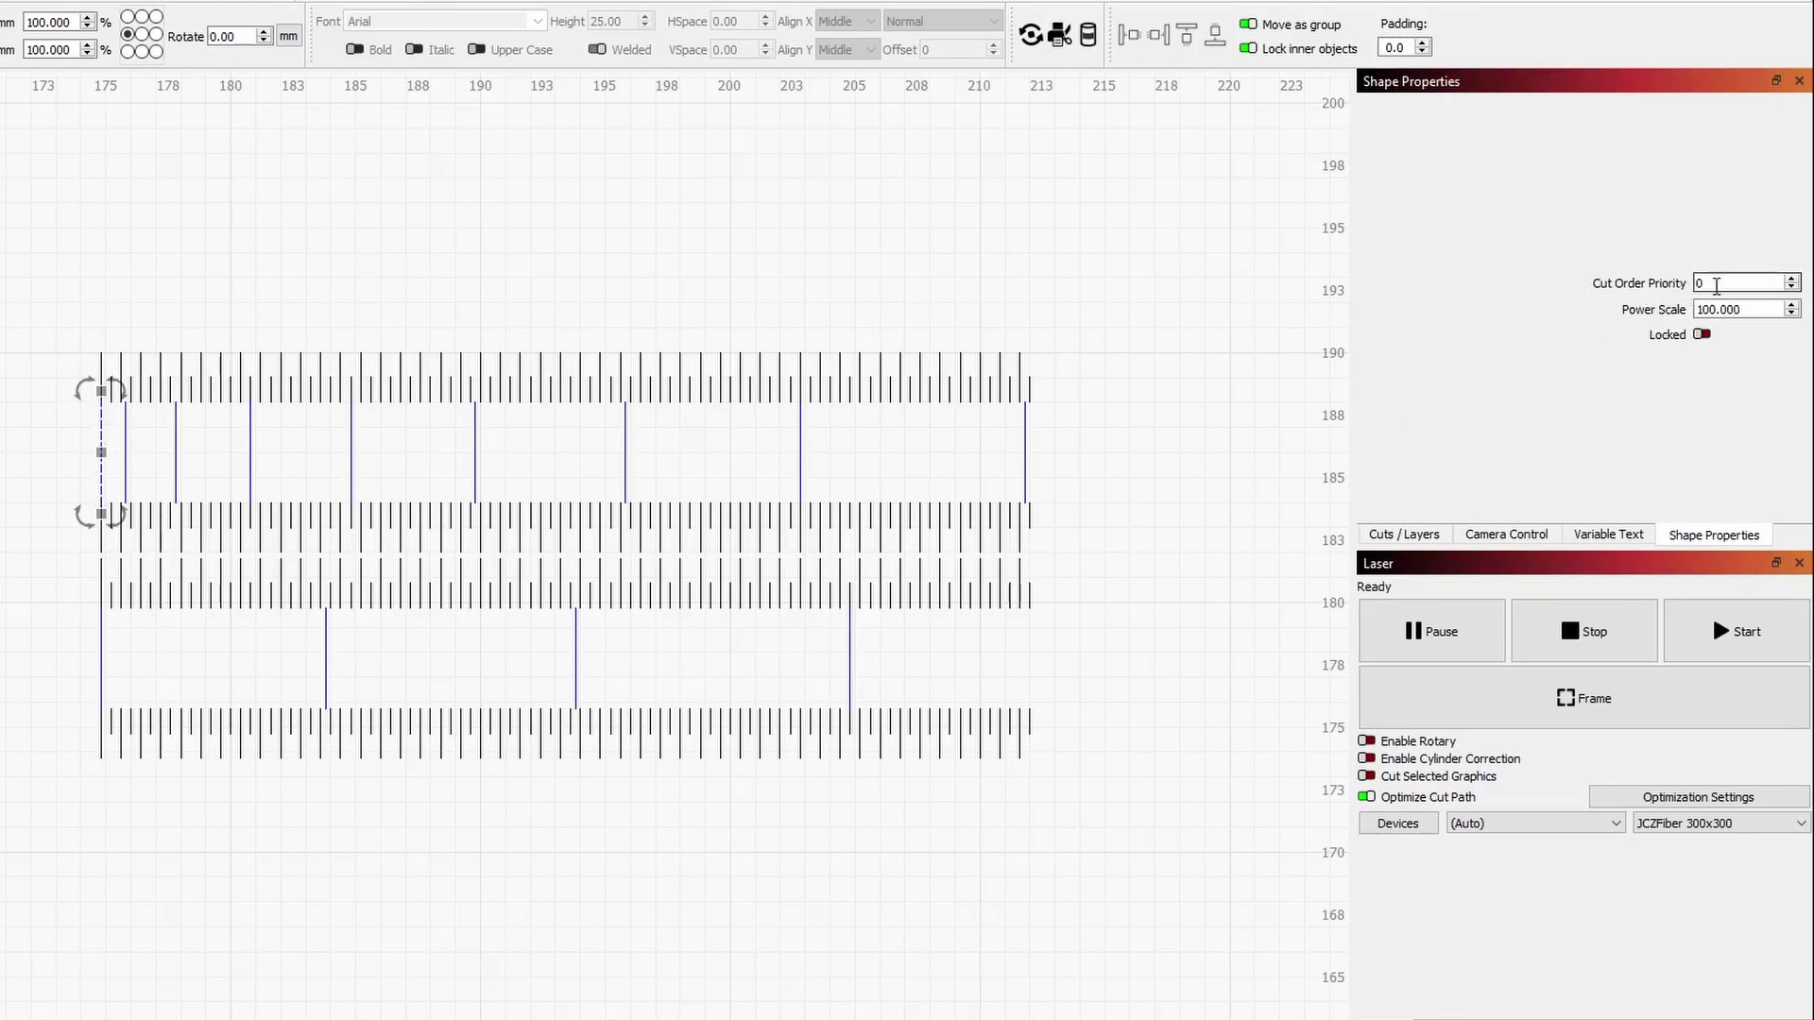
pyautogui.click(126, 452)
pyautogui.click(176, 451)
pyautogui.click(251, 454)
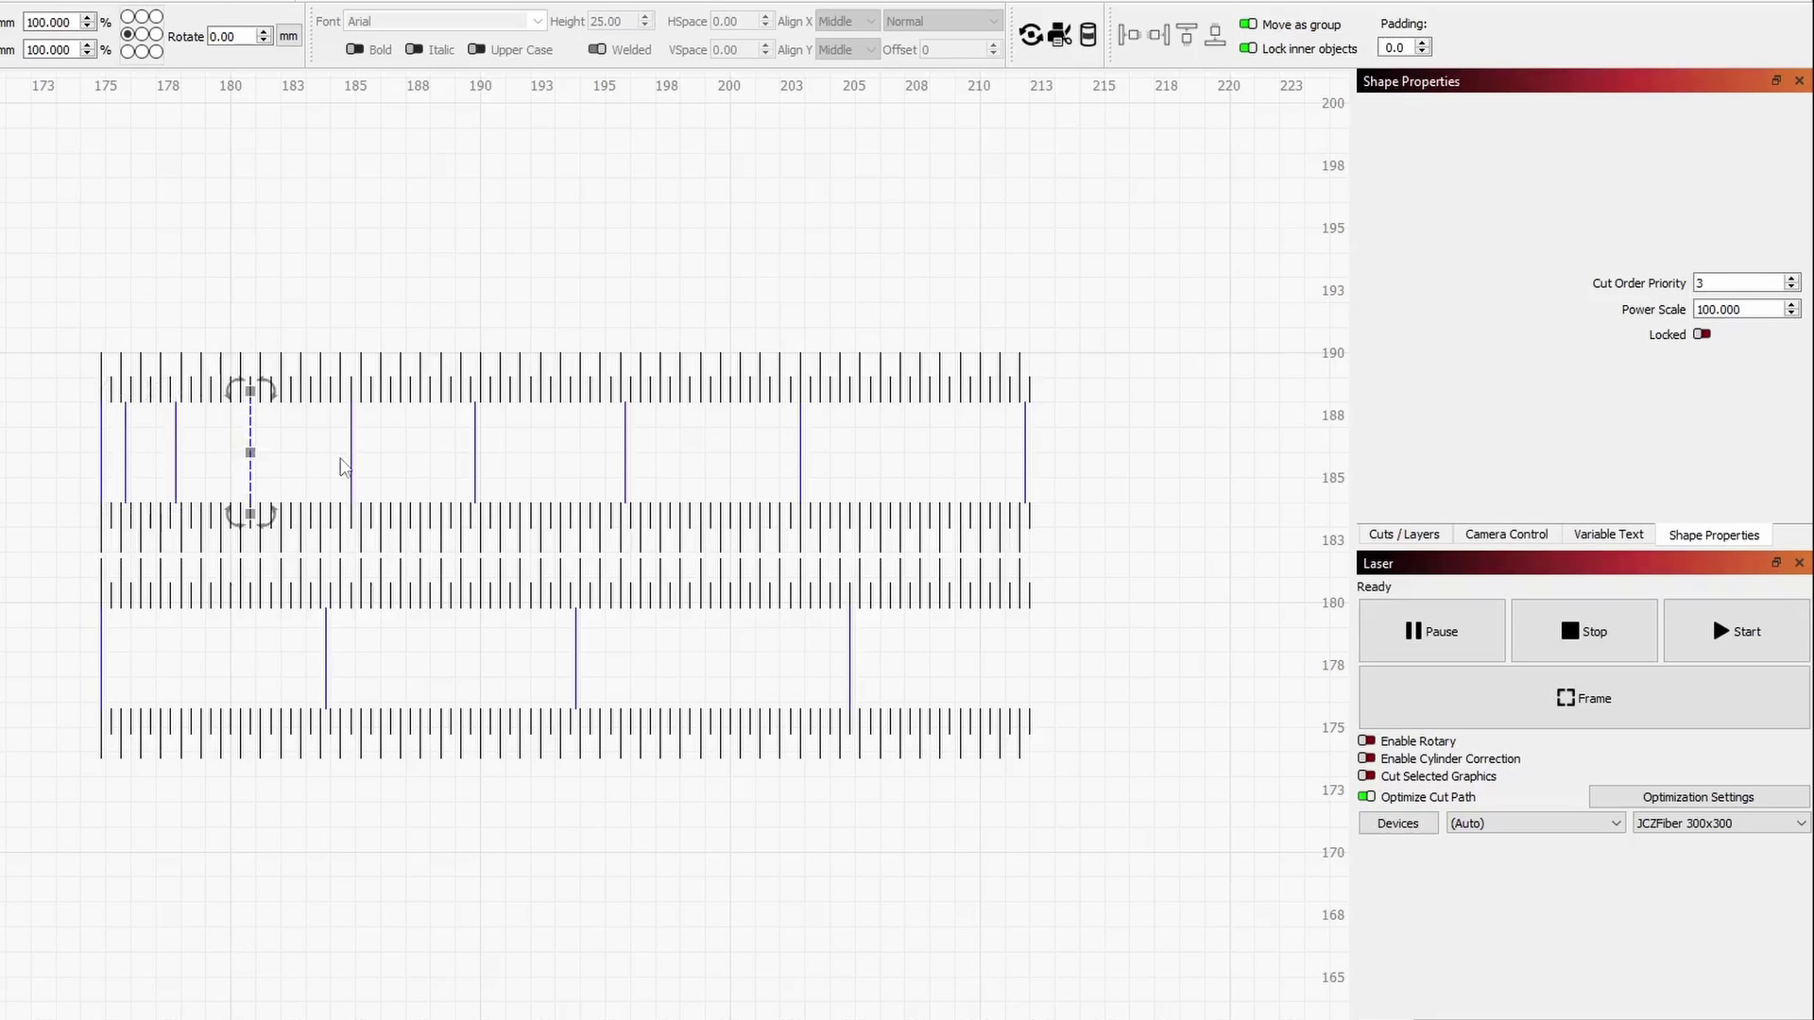
pyautogui.click(346, 459)
pyautogui.click(351, 457)
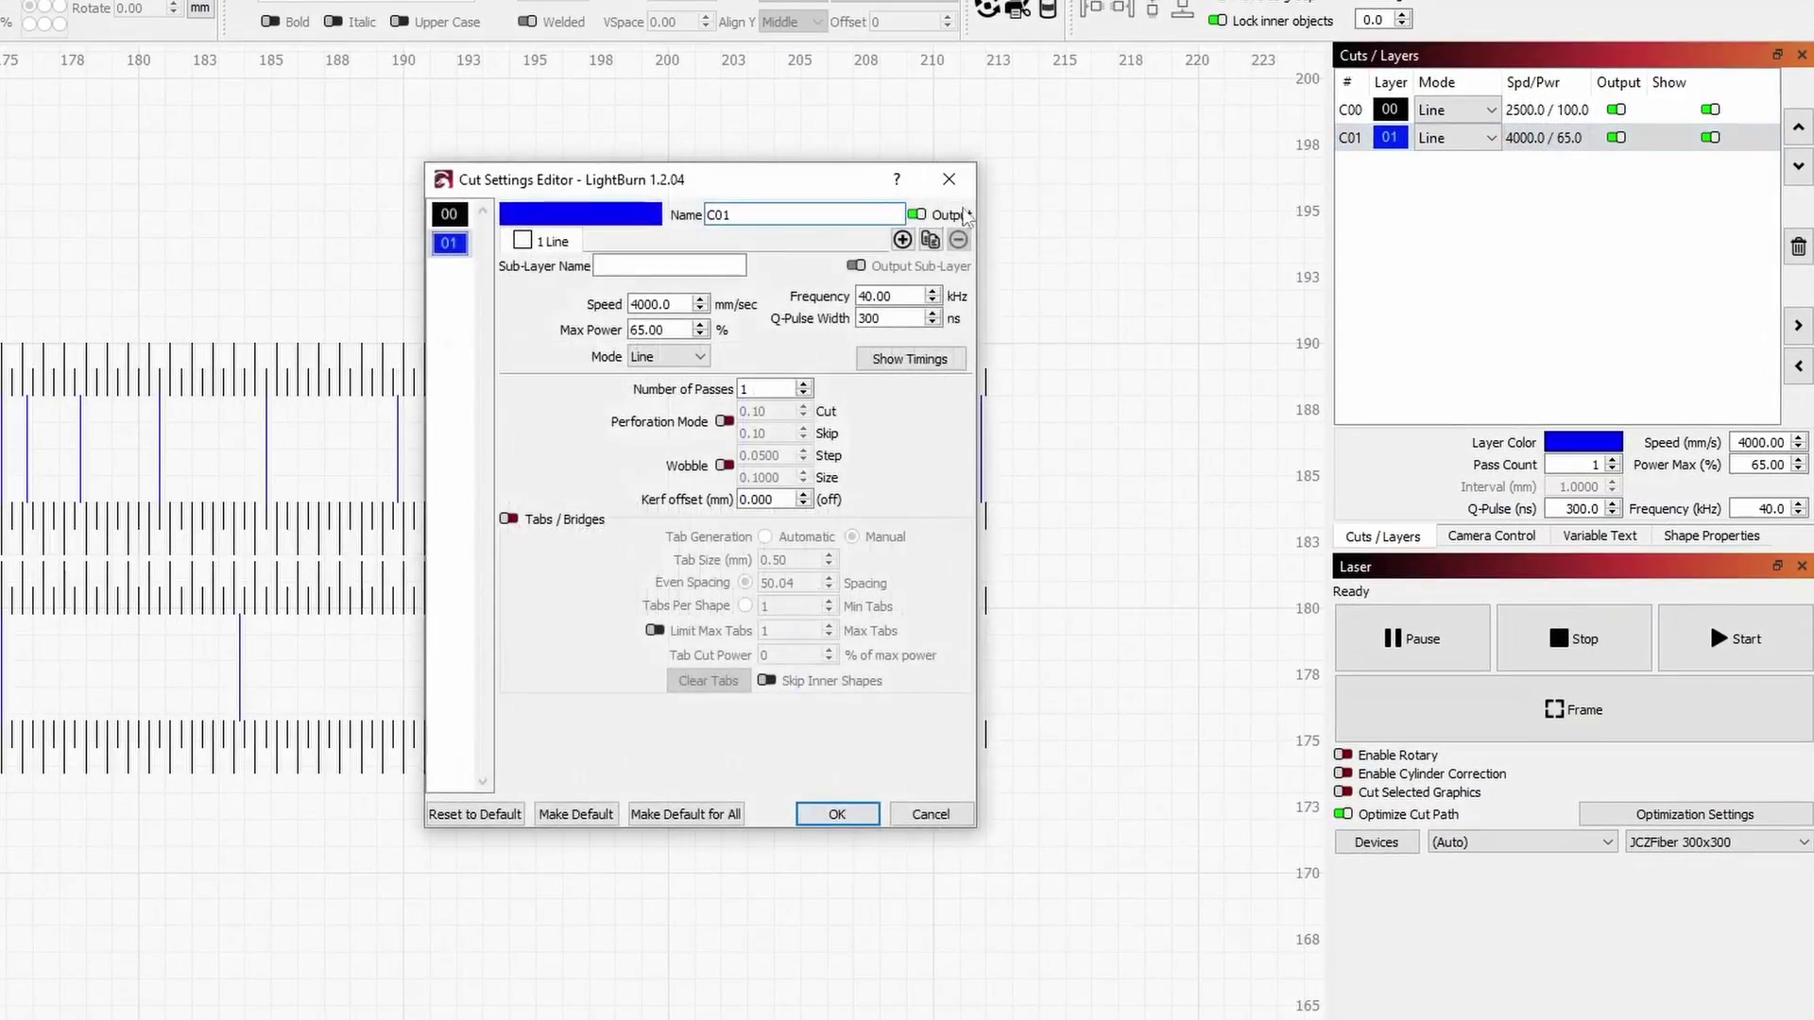
# Review layer C01's zero Min/Max Jump Delay timings, then open the JCZFiber device settings
pyautogui.click(910, 359)
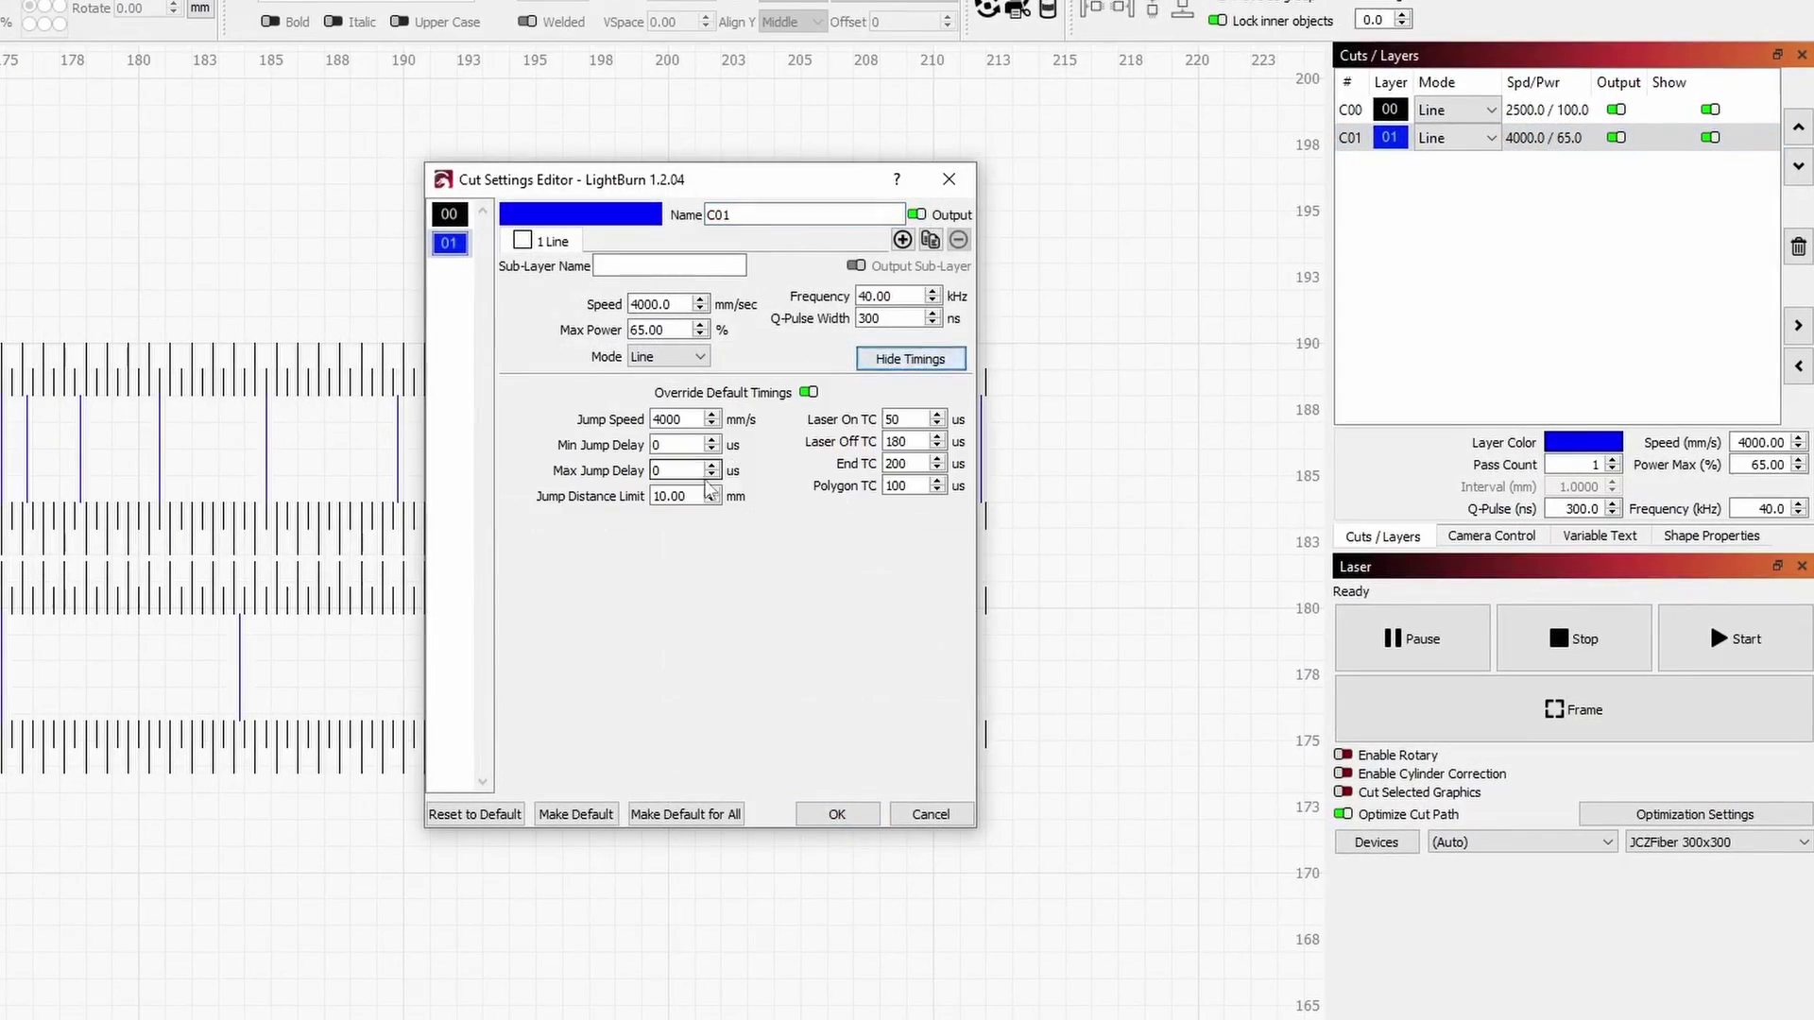
pyautogui.doubleClick(653, 443)
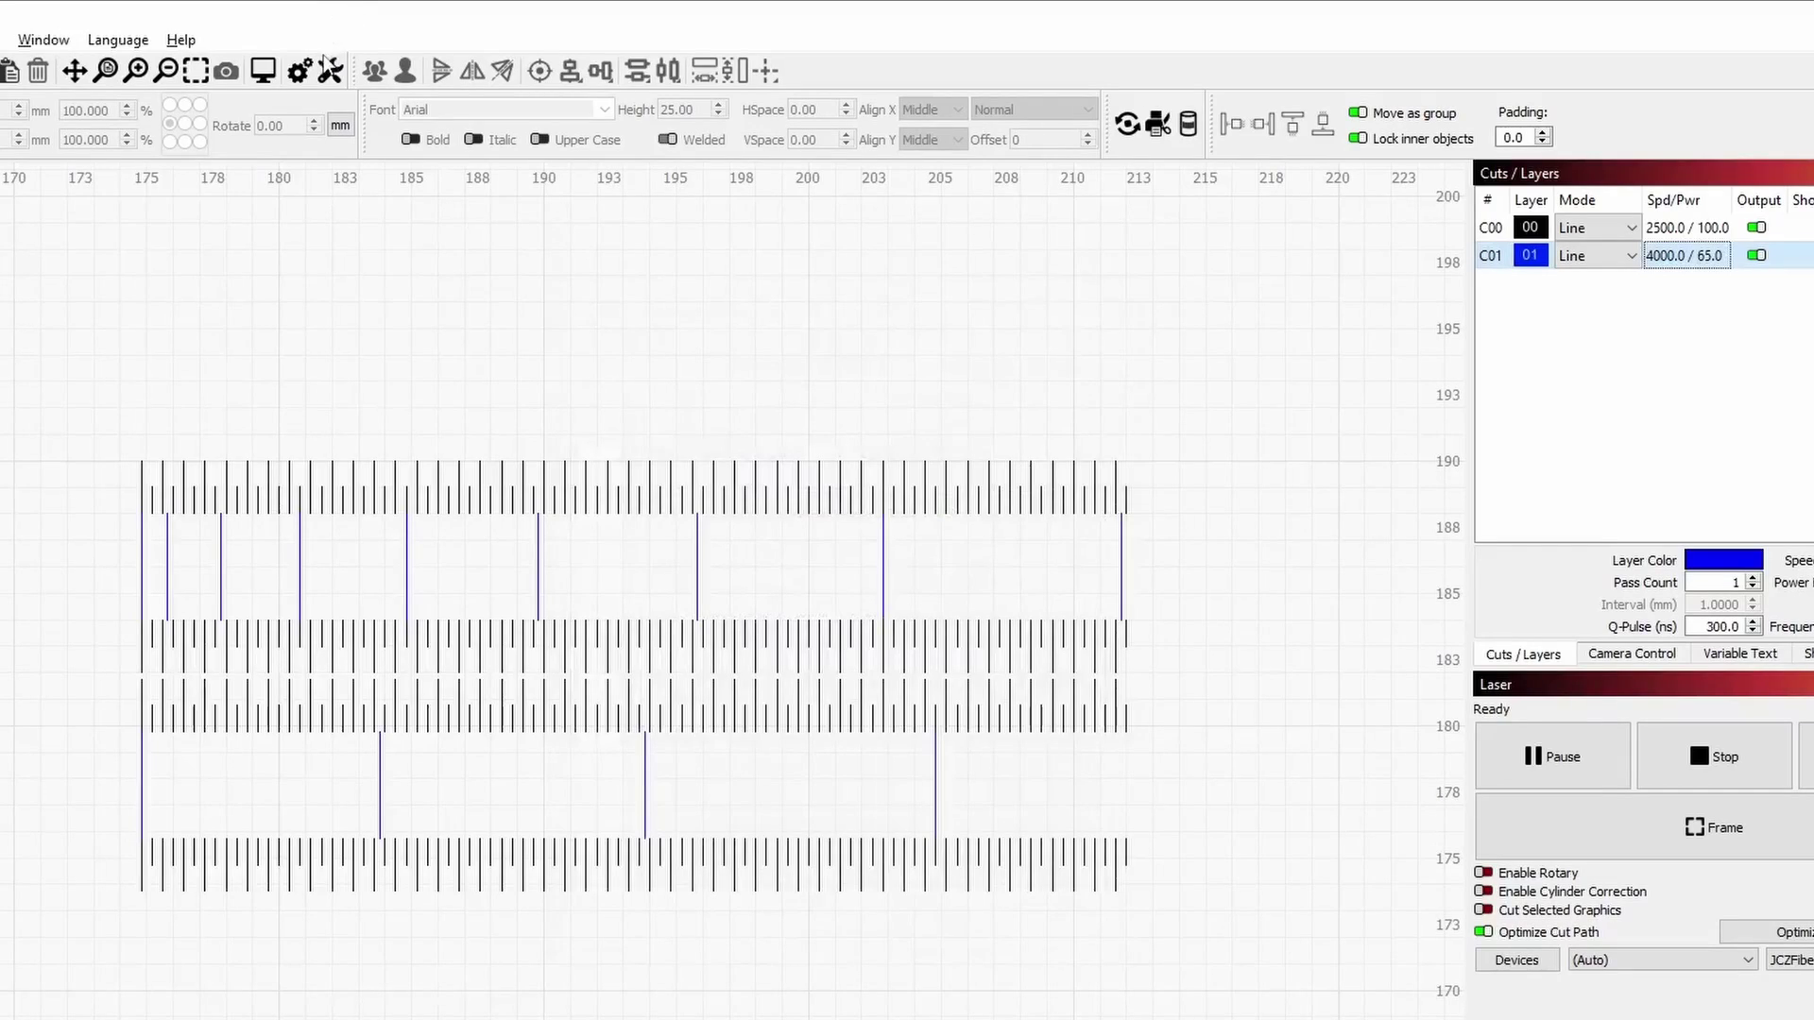
pyautogui.click(331, 72)
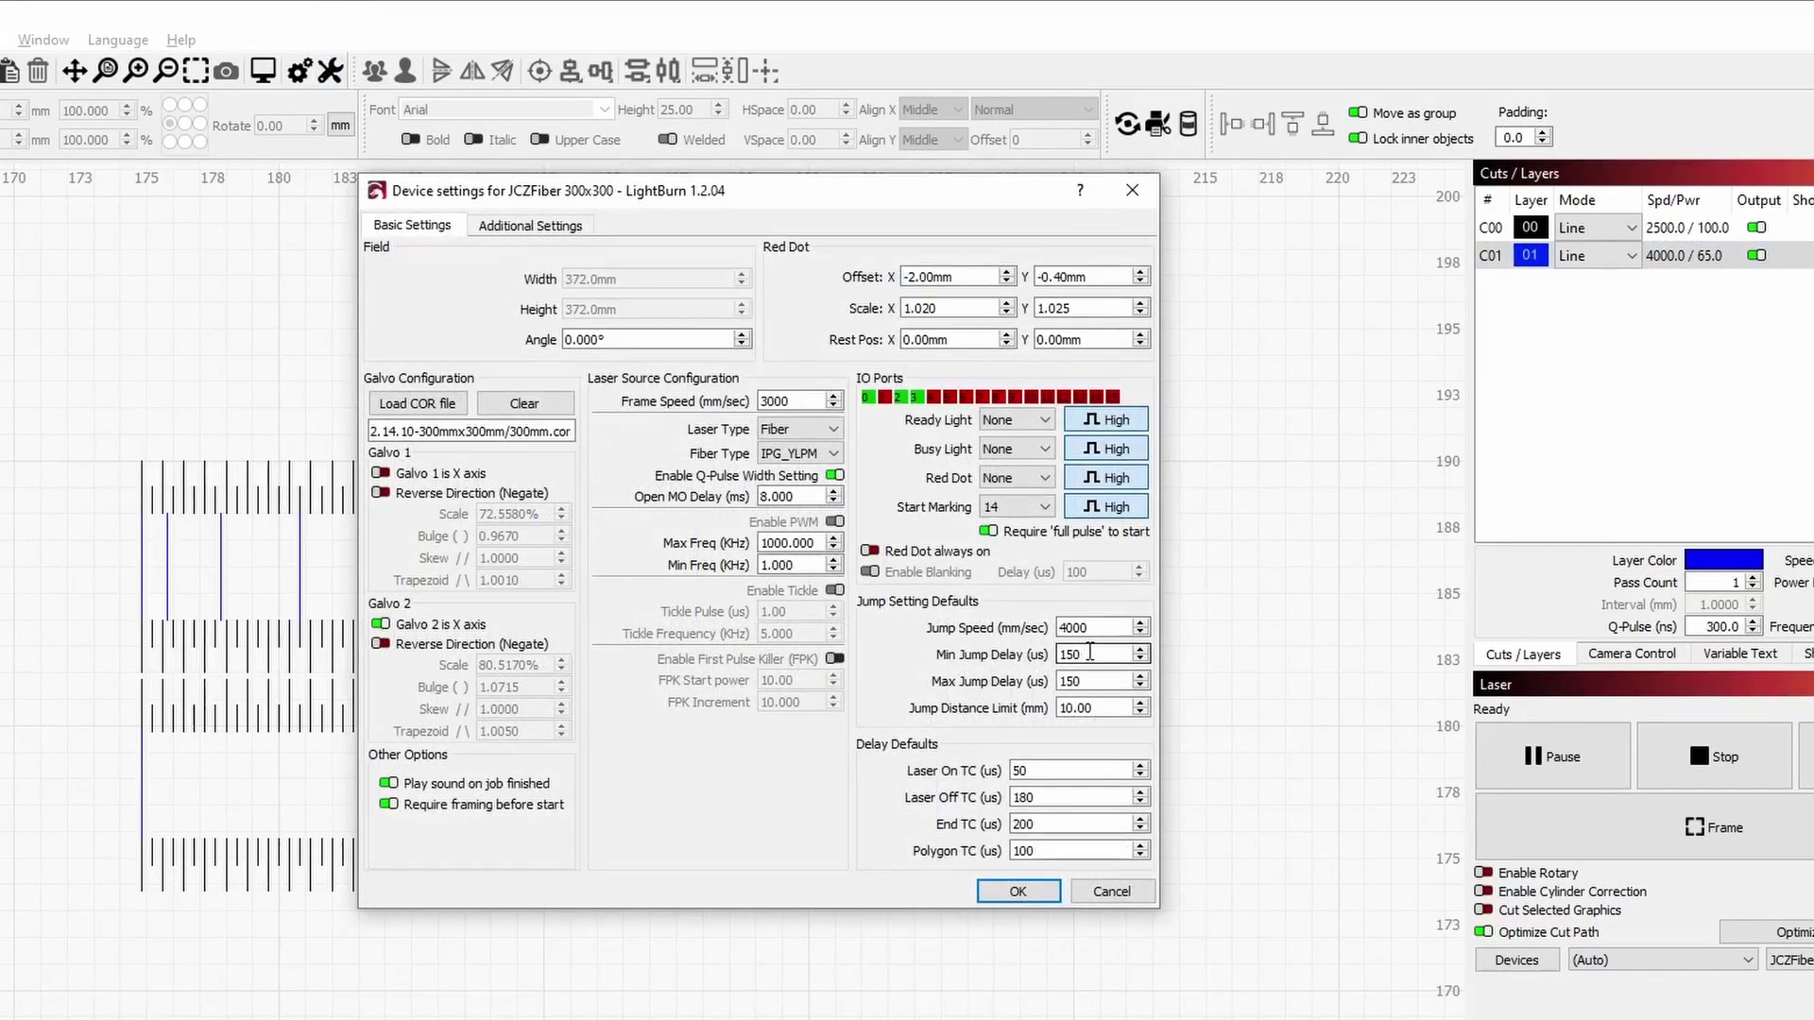